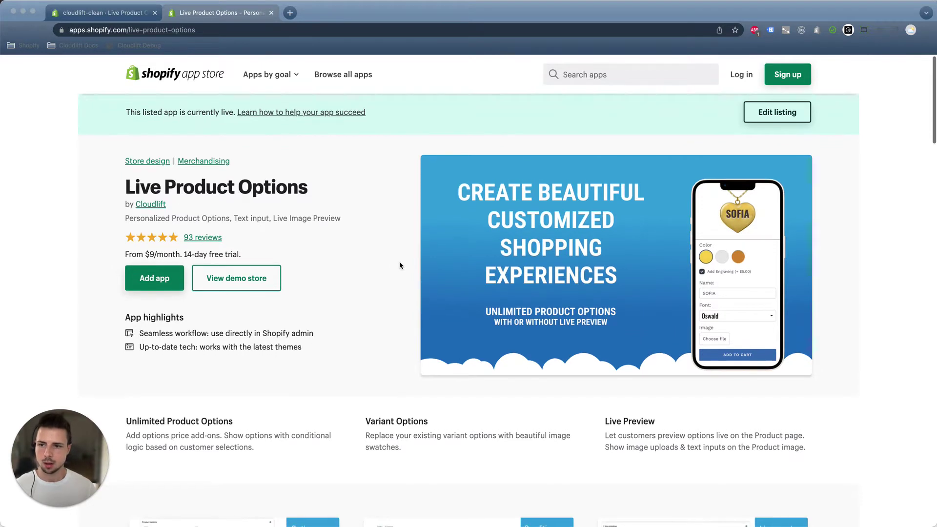
scroll(399, 261, down, 1)
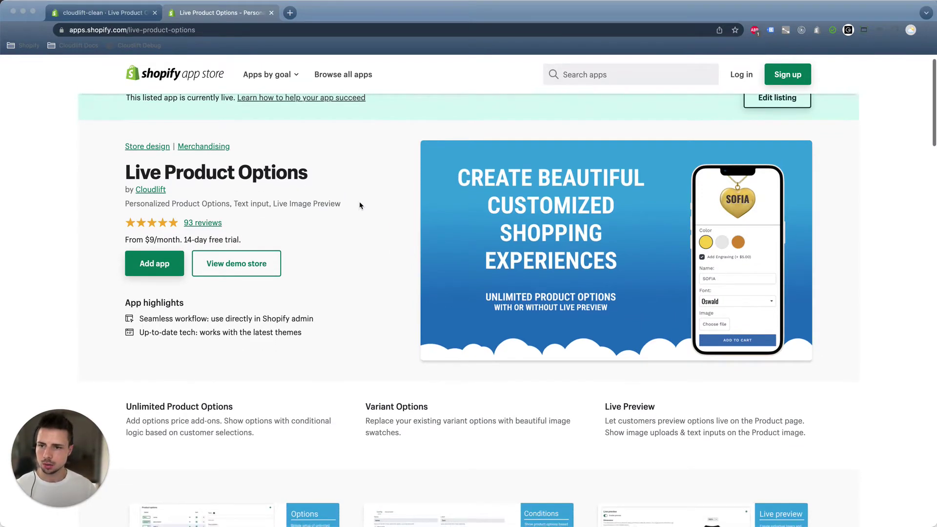
scroll(360, 203, up, 1)
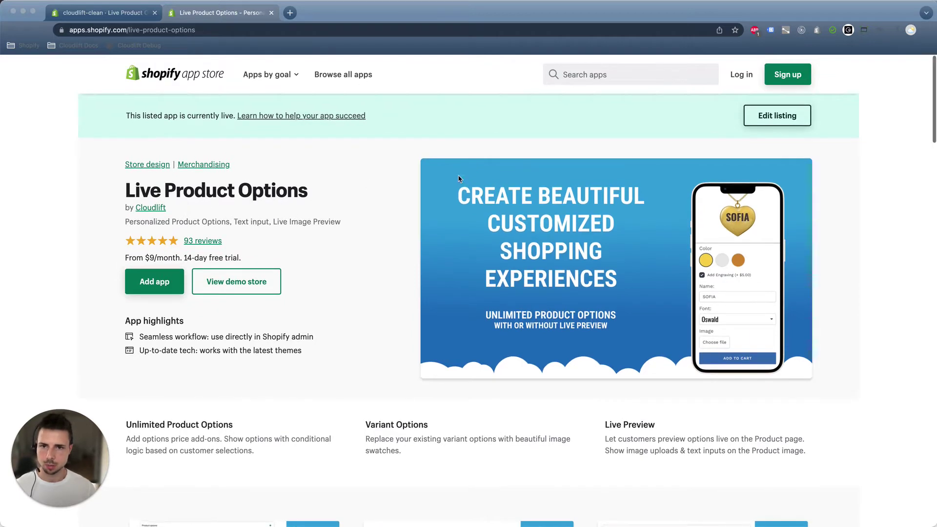
scroll(400, 227, up, 1)
scroll(401, 226, down, 1)
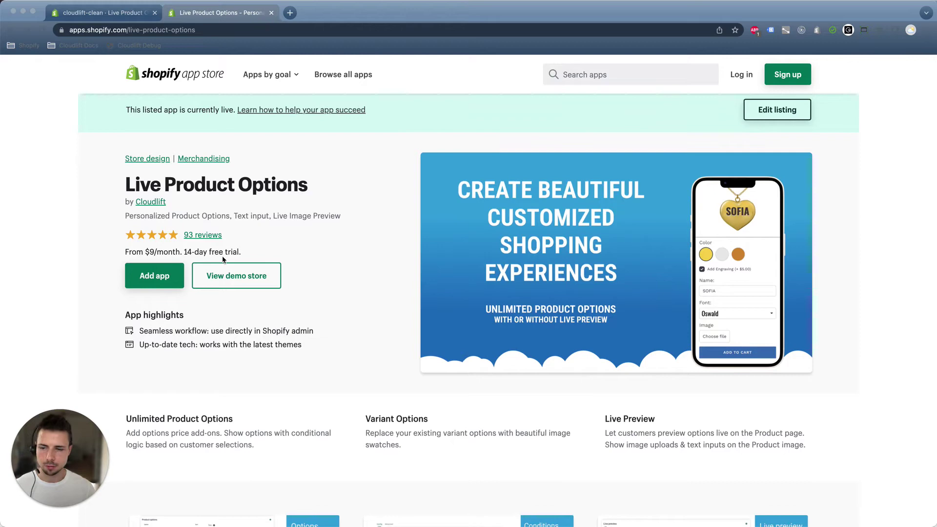
scroll(381, 250, down, 1)
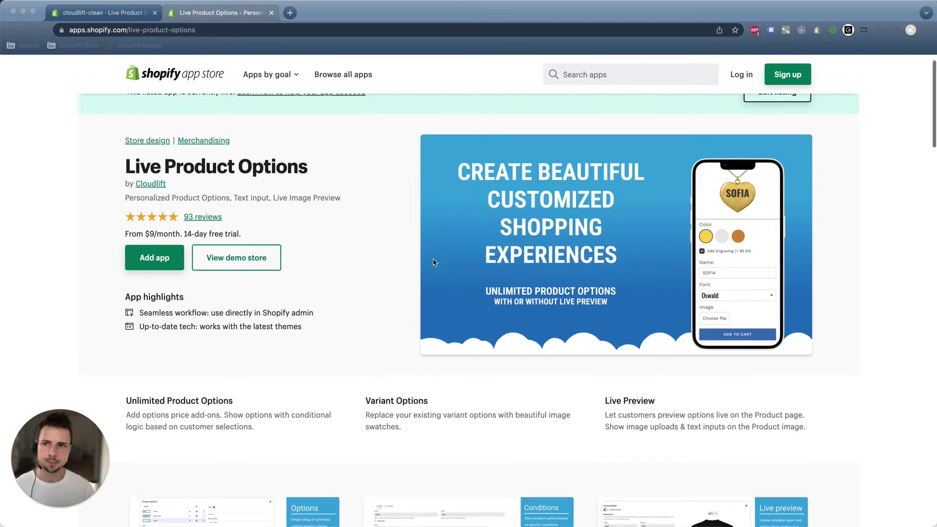
scroll(434, 259, up, 1)
Open Live Product Options from the store's apps and request enabling it in Dawn's theme editor.
click(104, 17)
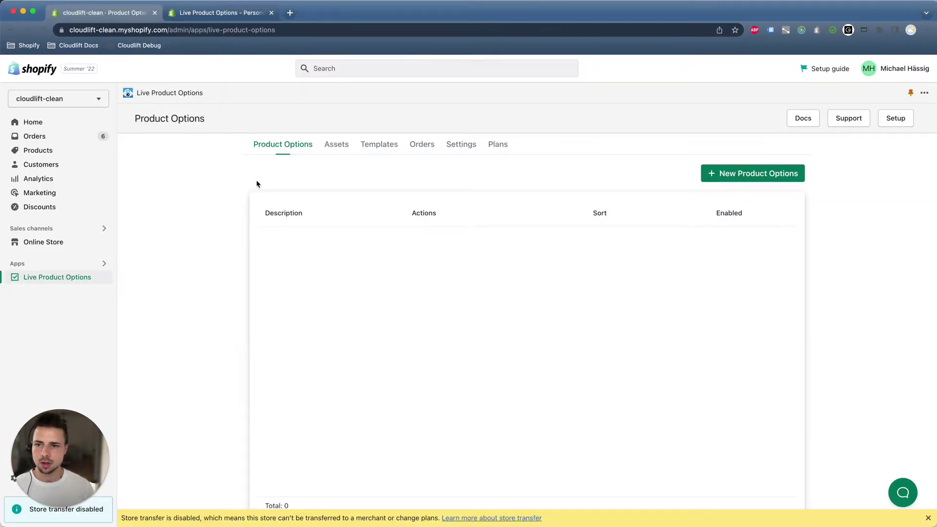
click(891, 125)
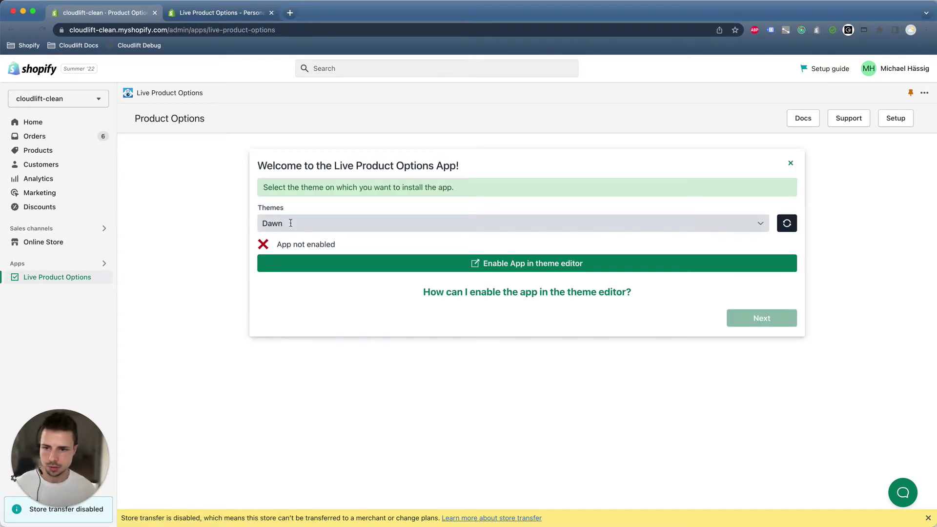
click(522, 268)
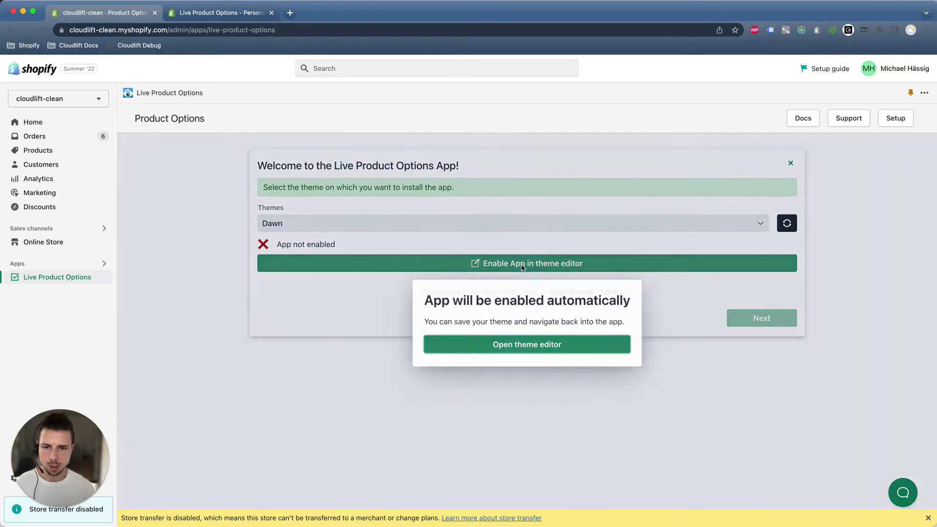
Save the Dawn theme with the Live Options App embed on and return to the app.
click(536, 350)
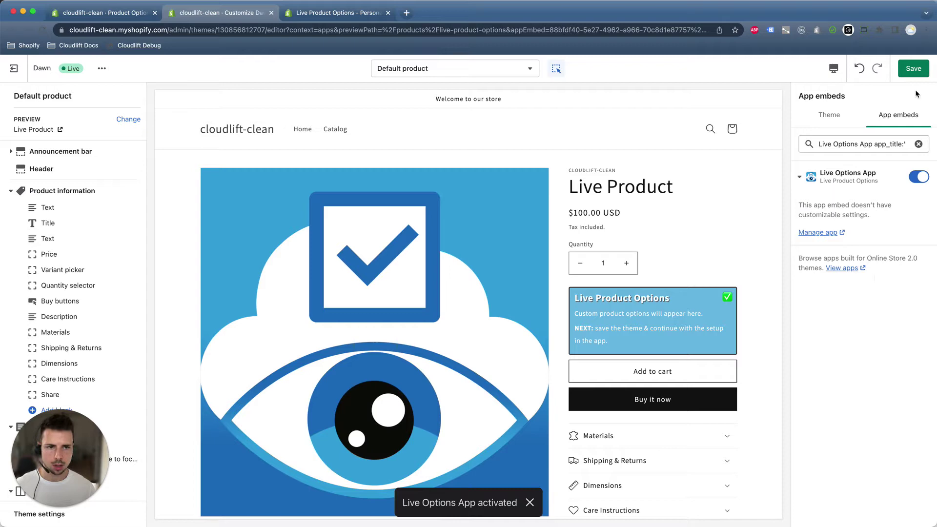
click(919, 74)
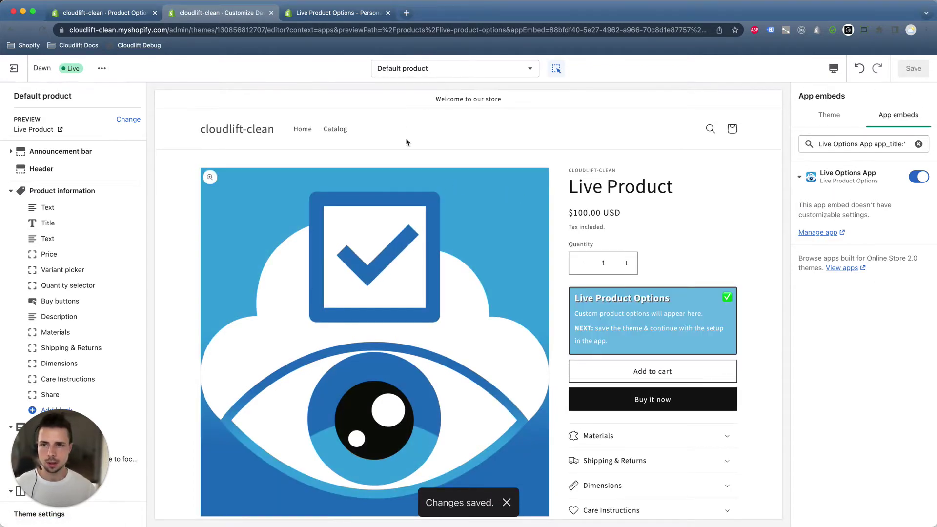
click(103, 13)
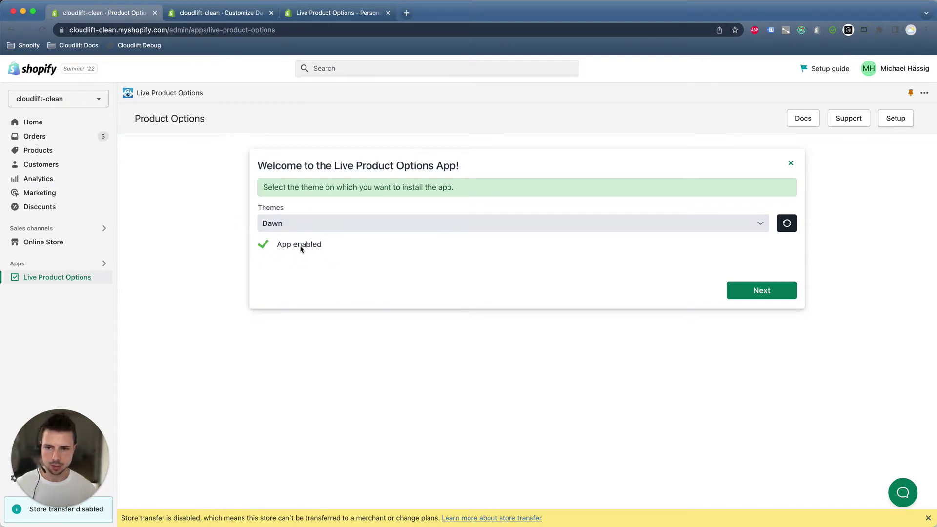
Finish the welcome wizard to get a blank product options set, and return to the theme editor.
click(761, 293)
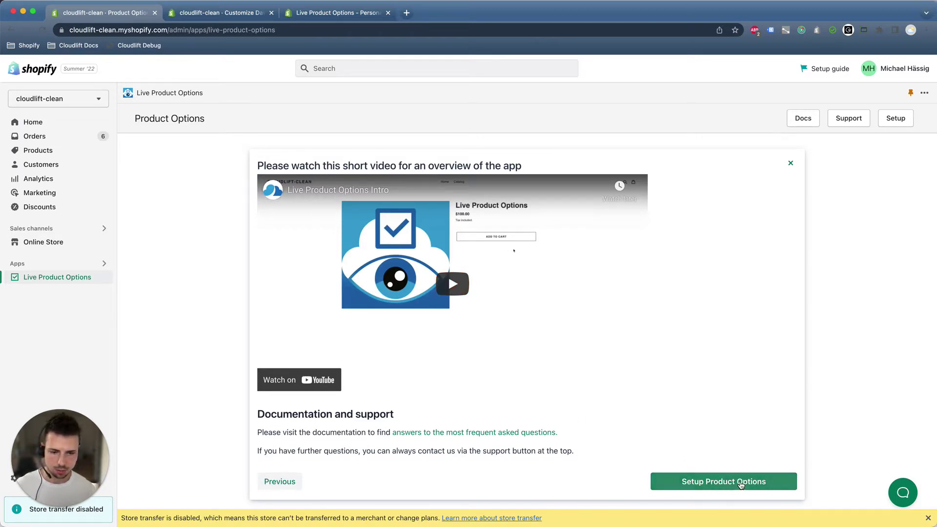
click(741, 484)
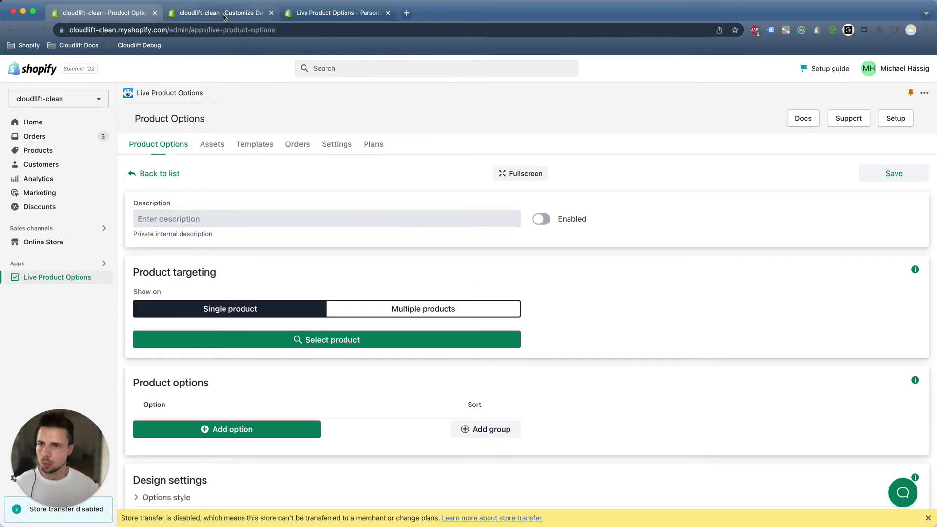
click(322, 12)
Add a Live Product Options block directly below Variant picker on Dawn's product page and save.
click(242, 12)
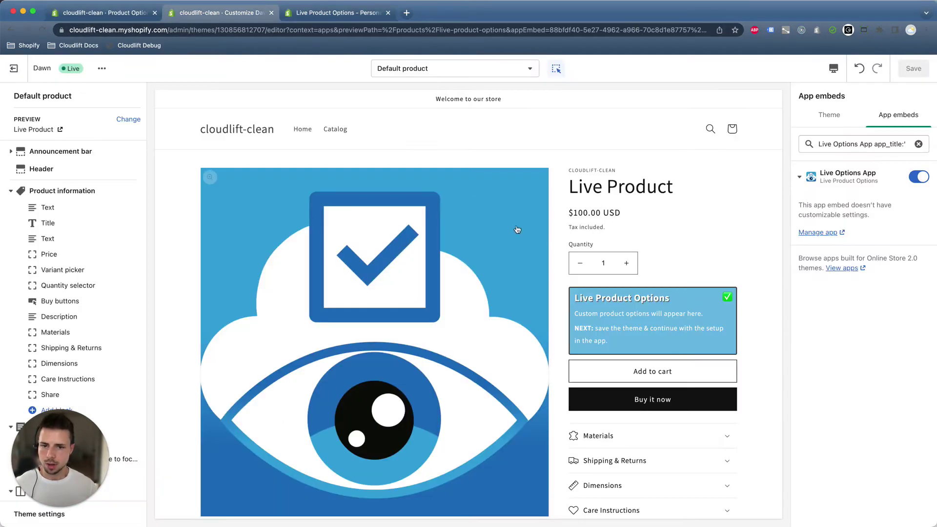
scroll(517, 230, down, 2)
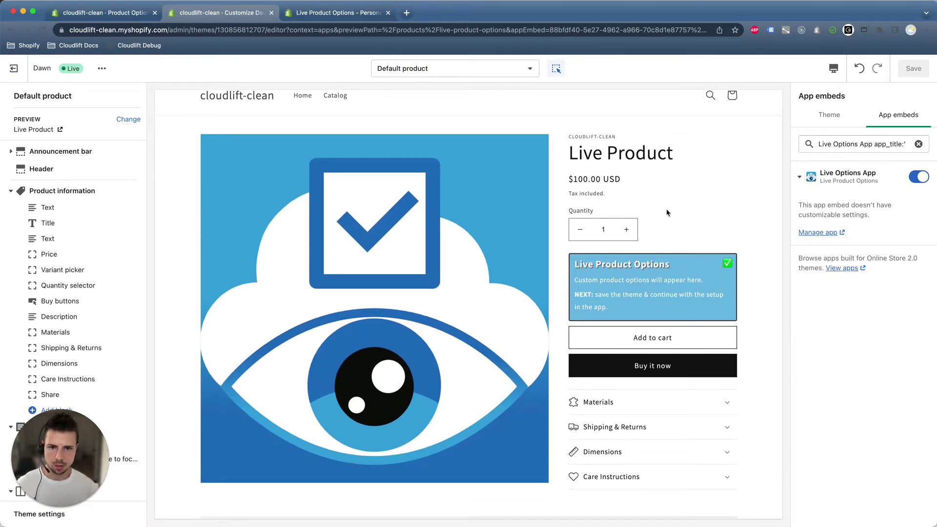
scroll(659, 270, up, 1)
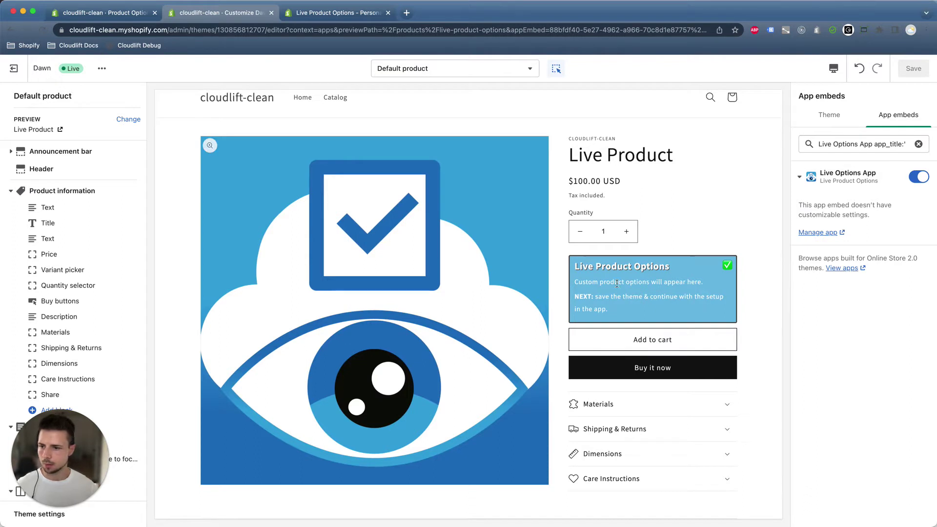
scroll(227, 293, down, 2)
scroll(88, 308, down, 1)
scroll(110, 290, down, 1)
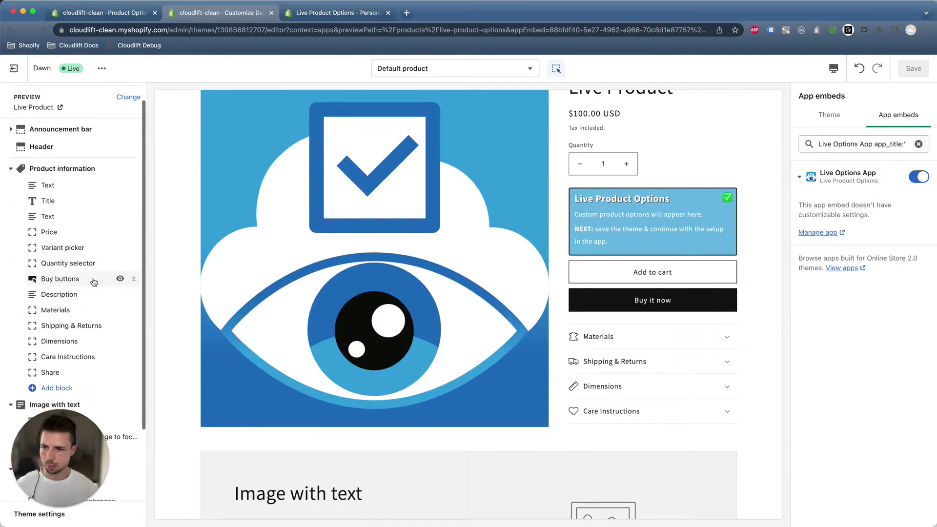
scroll(110, 307, down, 1)
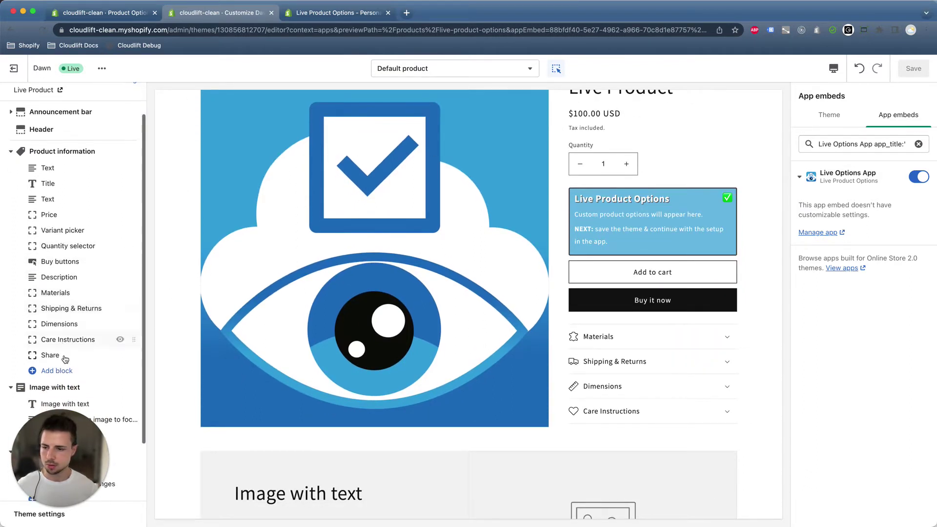
click(62, 370)
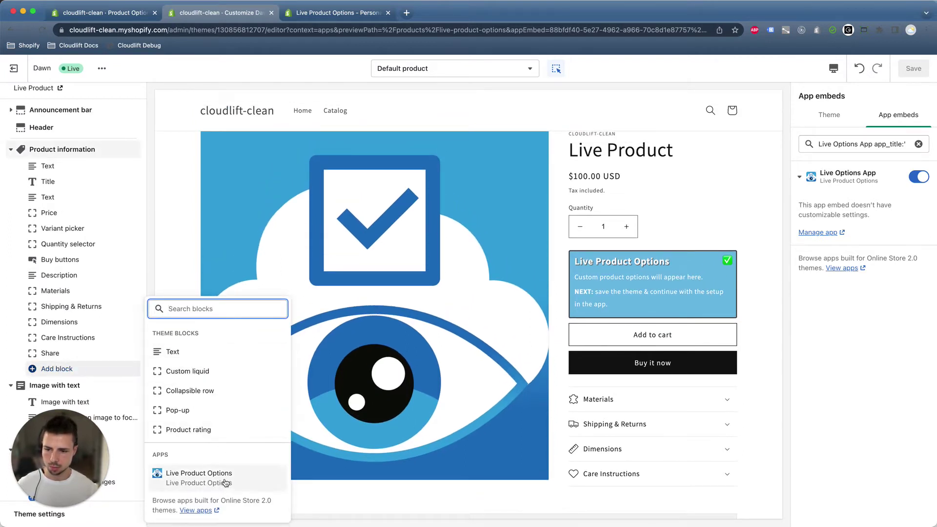
click(235, 483)
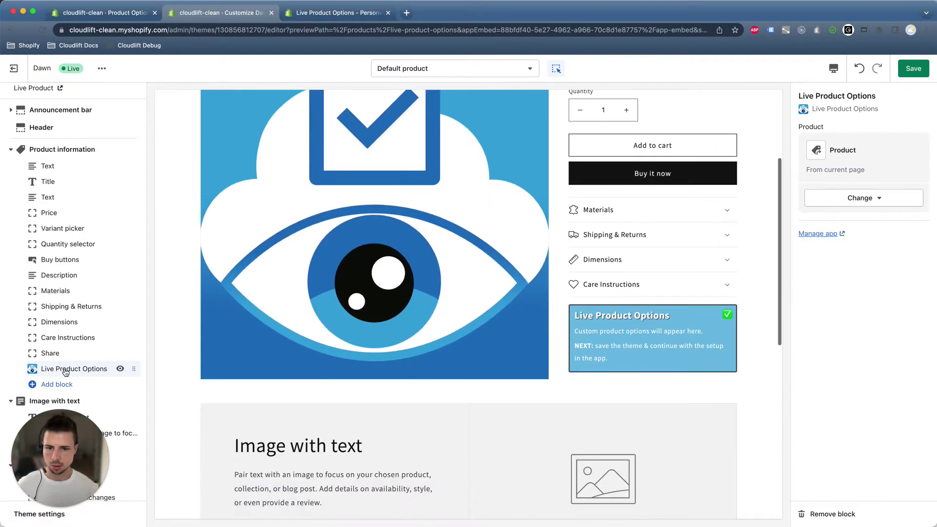
scroll(632, 320, up, 2)
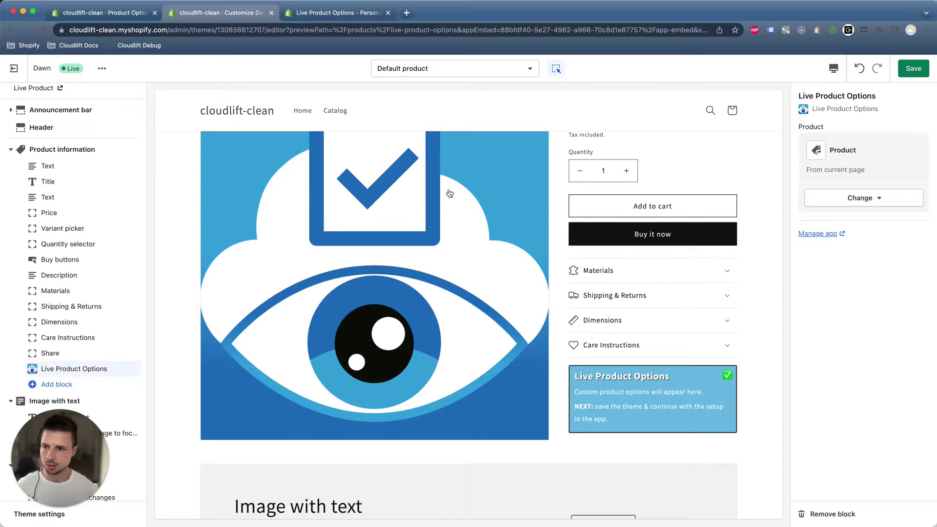
mouse_move(140, 368)
mouse_down()
mouse_move(107, 243)
mouse_move(52, 252)
mouse_up()
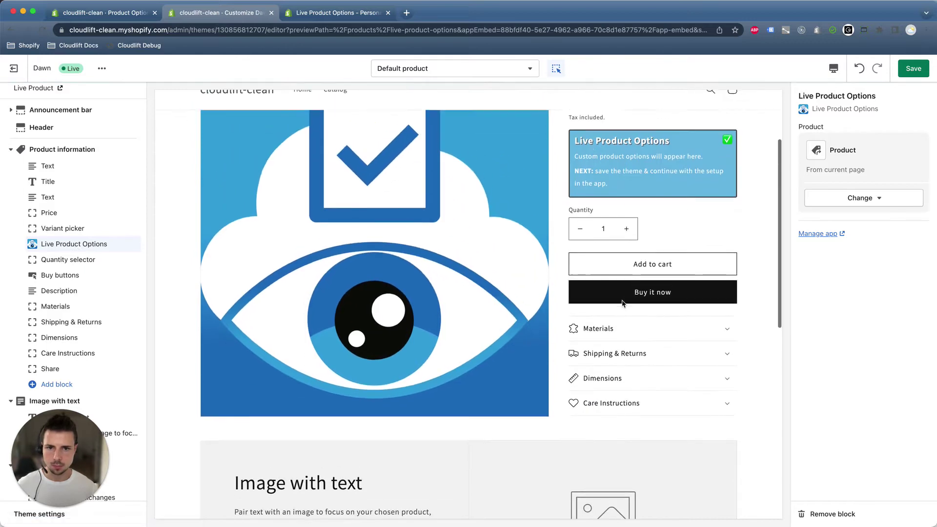
click(916, 70)
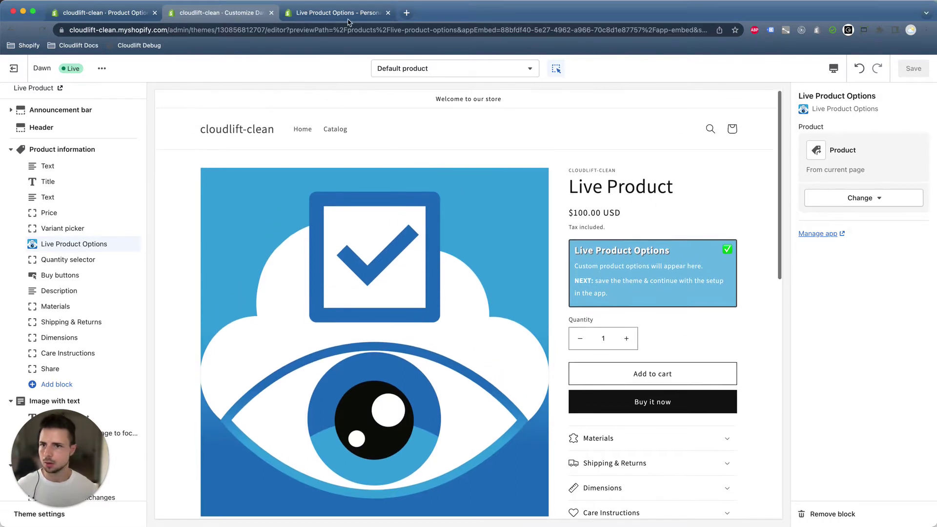
click(115, 21)
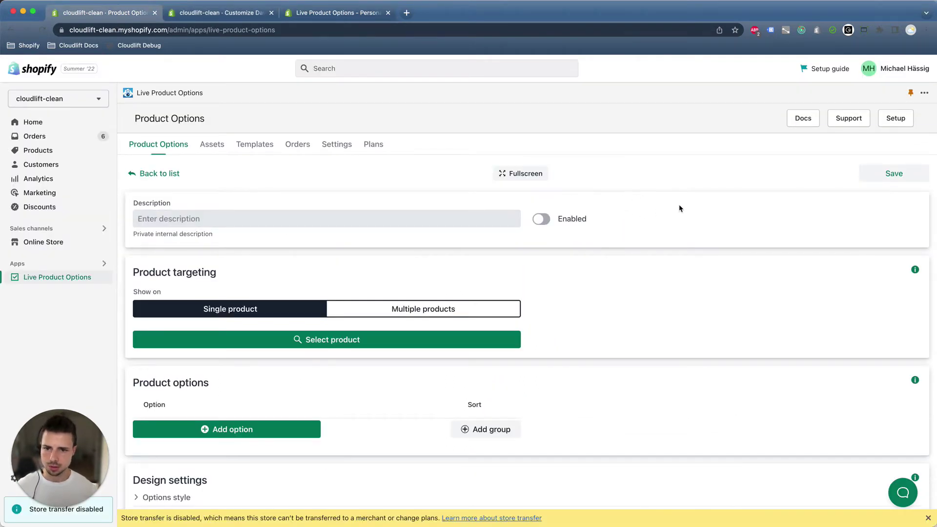
Enable the options set and target it at the Live Product Options Necklace product.
click(184, 221)
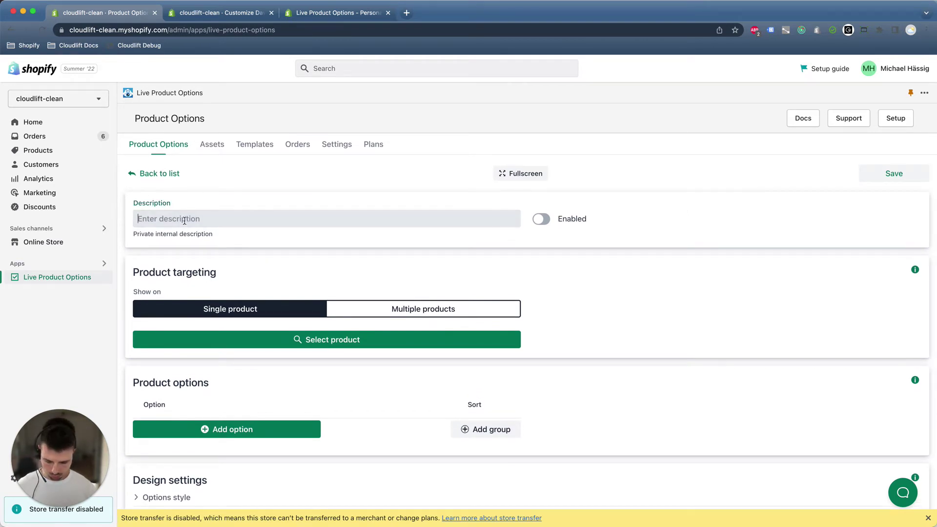
text(Necklace demo)
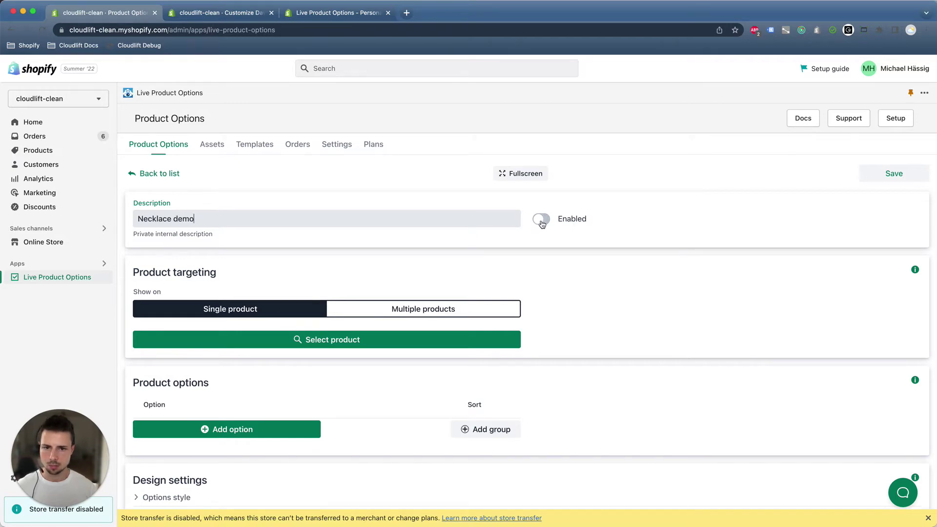
click(542, 220)
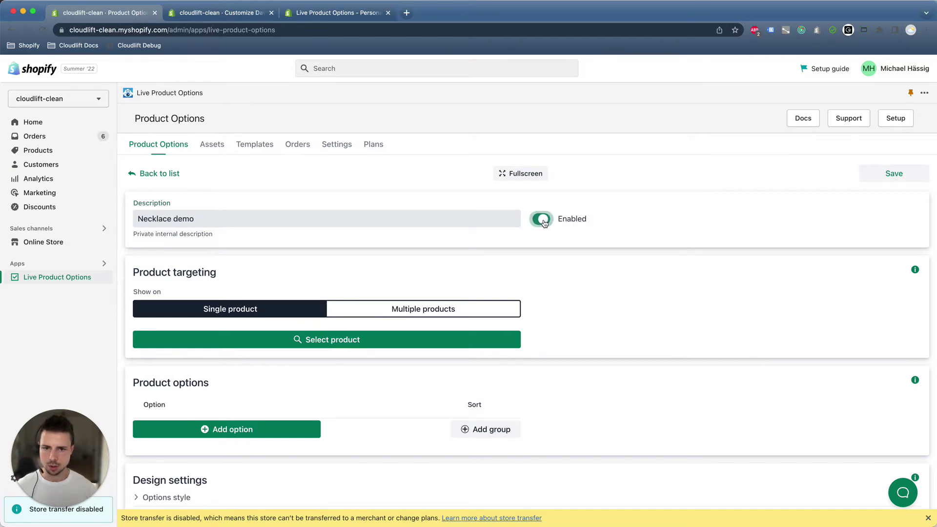
click(334, 340)
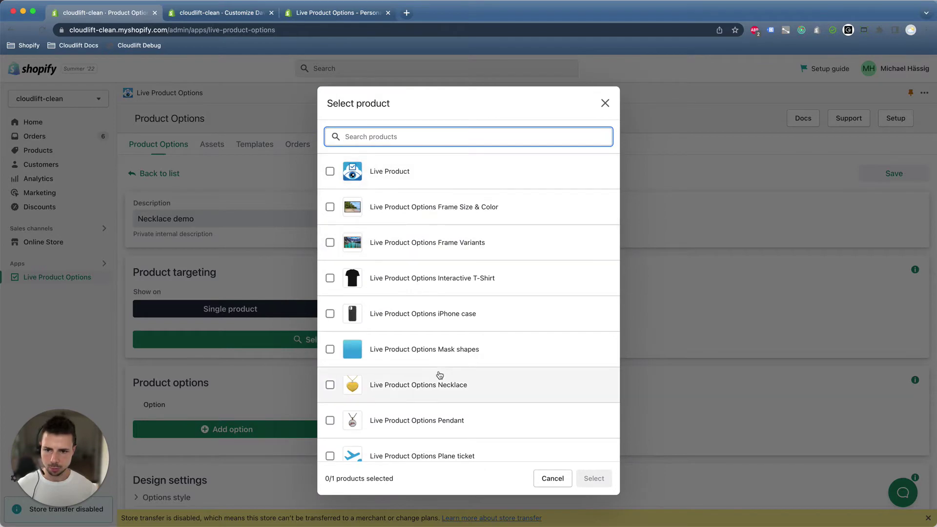
click(425, 387)
click(595, 478)
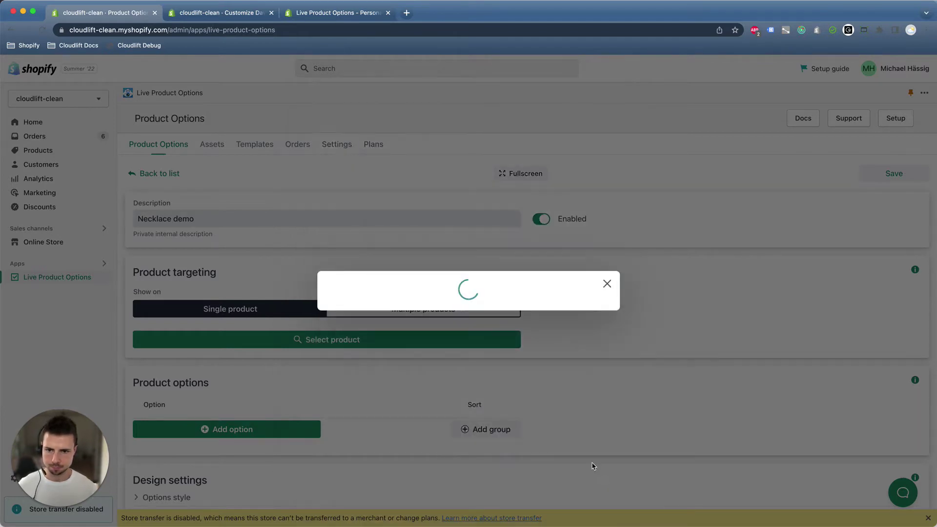
scroll(663, 296, down, 3)
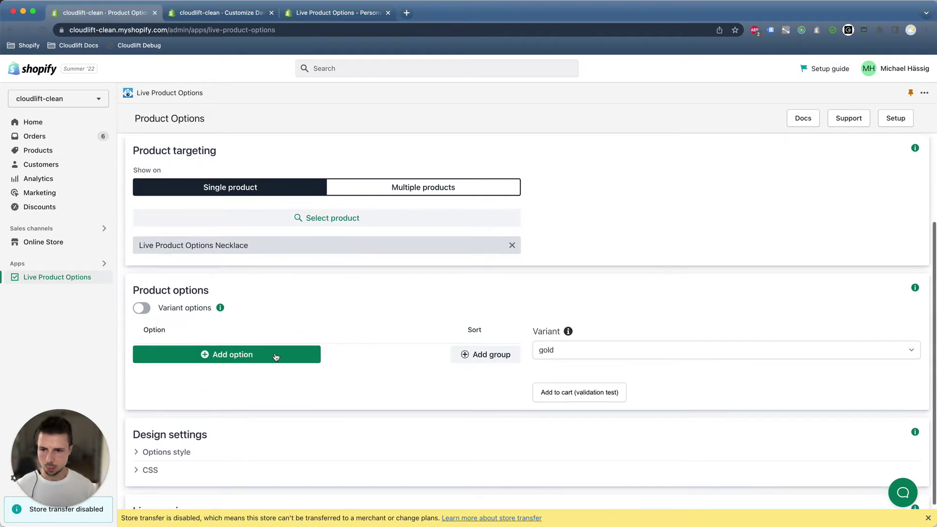
scroll(334, 371, down, 1)
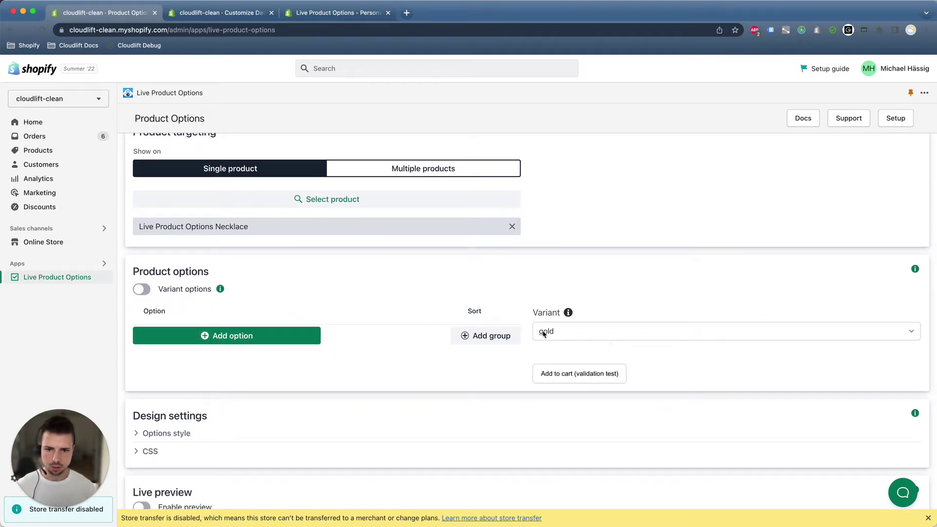
Keep the gold variant for testing and reopen the Necklace demo set from the list.
click(608, 335)
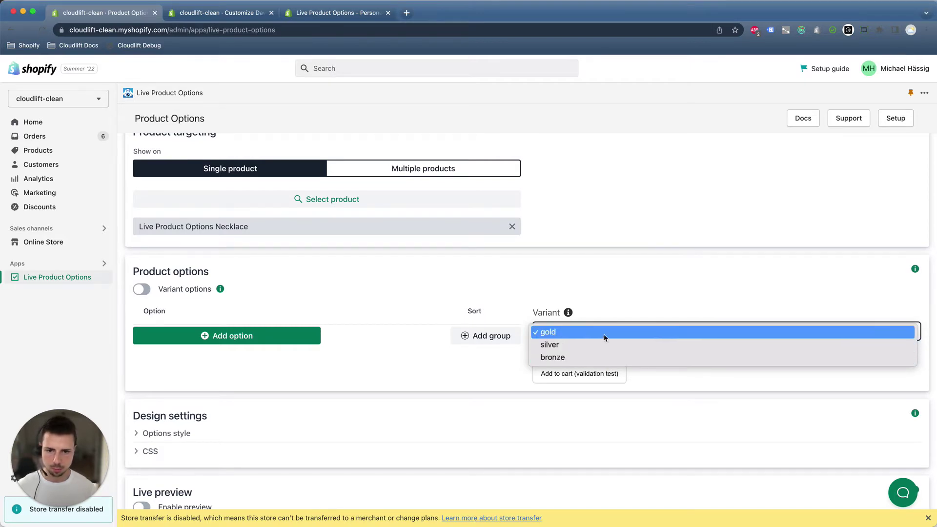
click(312, 367)
scroll(313, 367, up, 1)
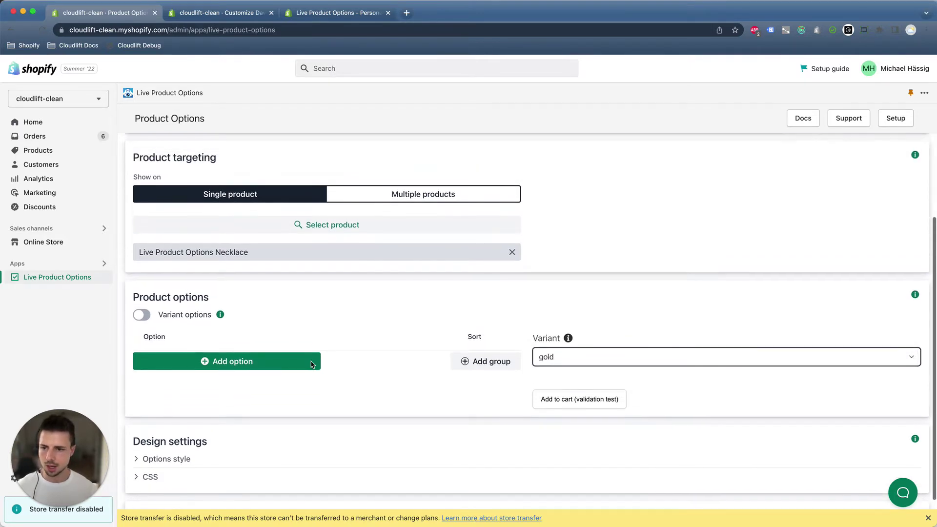
scroll(312, 364, up, 2)
scroll(312, 365, up, 3)
click(872, 176)
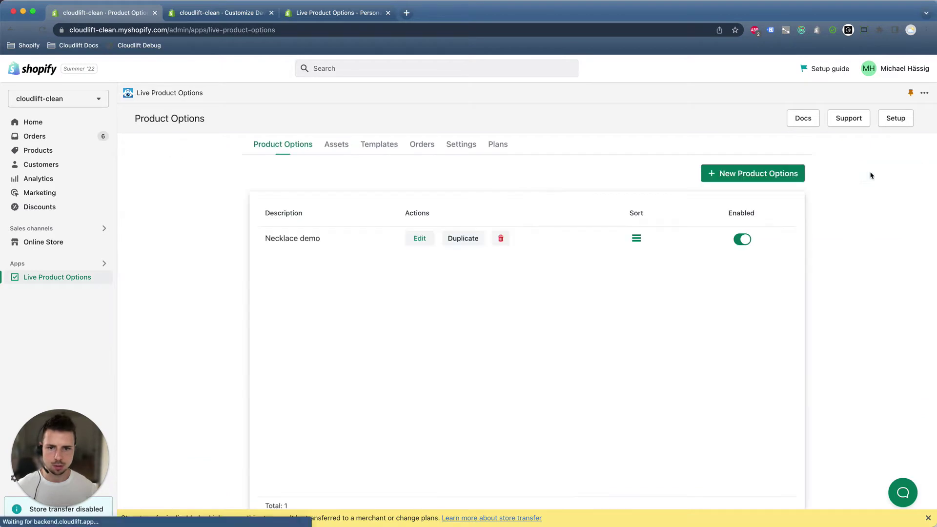
click(337, 243)
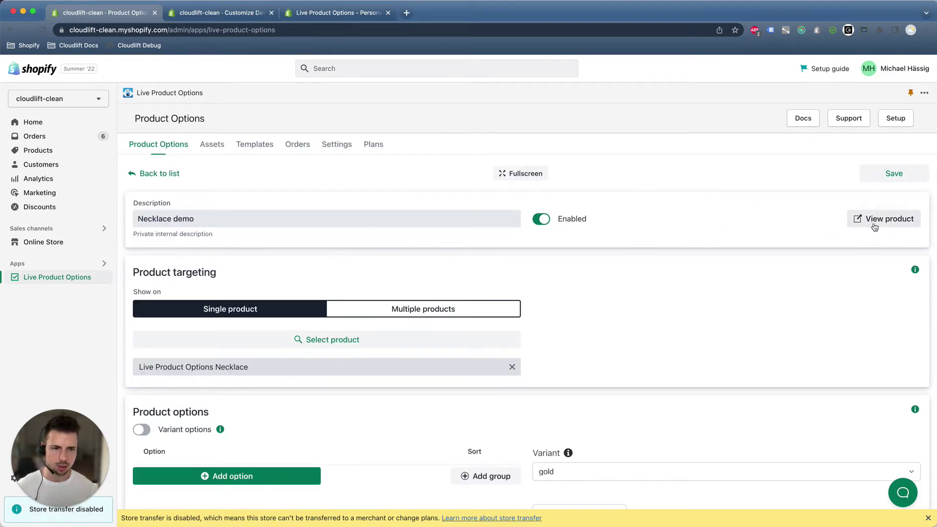
Preview the necklace product page in silver, bronze, silver again, and gold.
click(877, 225)
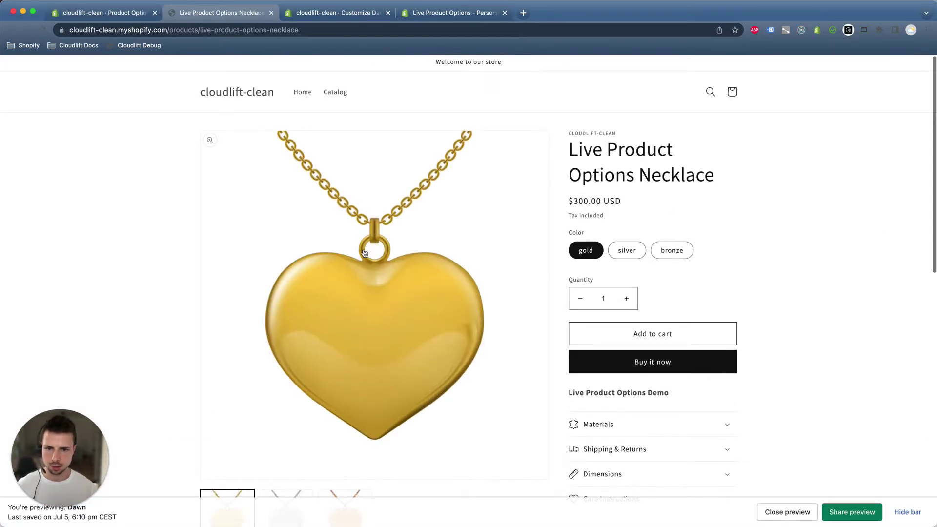
click(631, 249)
click(676, 249)
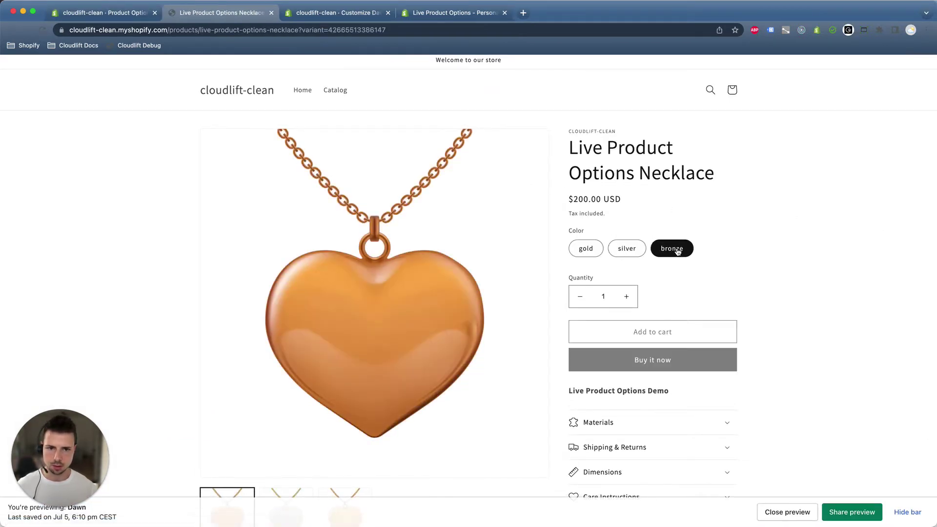
click(643, 250)
click(586, 248)
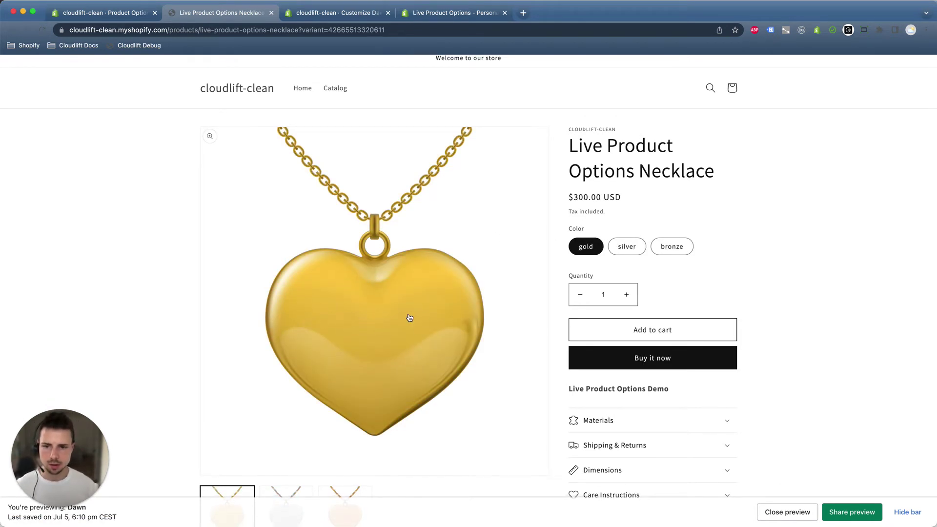
Add a Text option named 'name' with the label 'Name:'.
key(ctrl+shift+Tab)
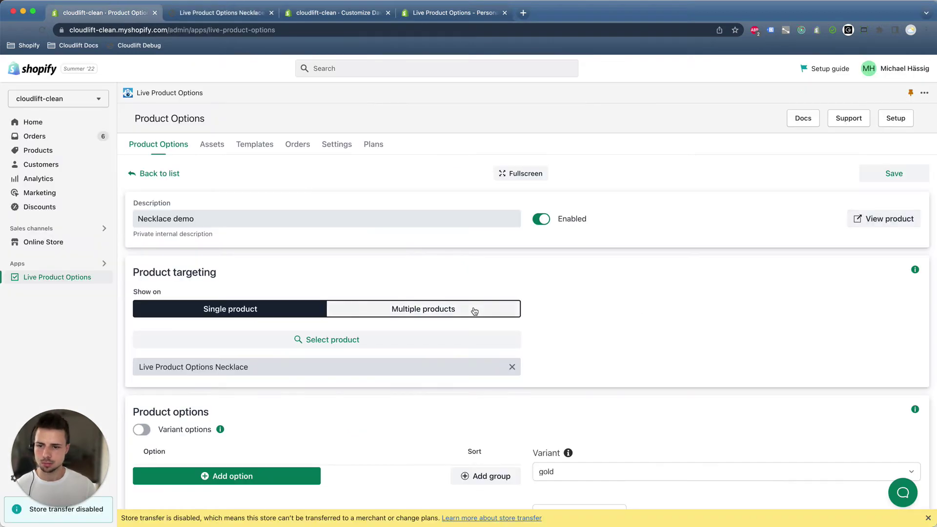
scroll(474, 311, down, 2)
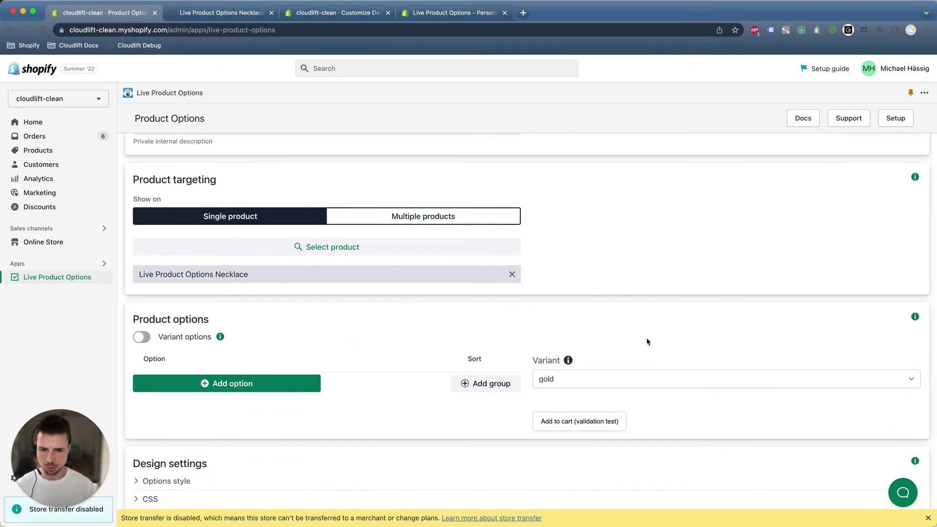
scroll(646, 339, down, 1)
click(205, 373)
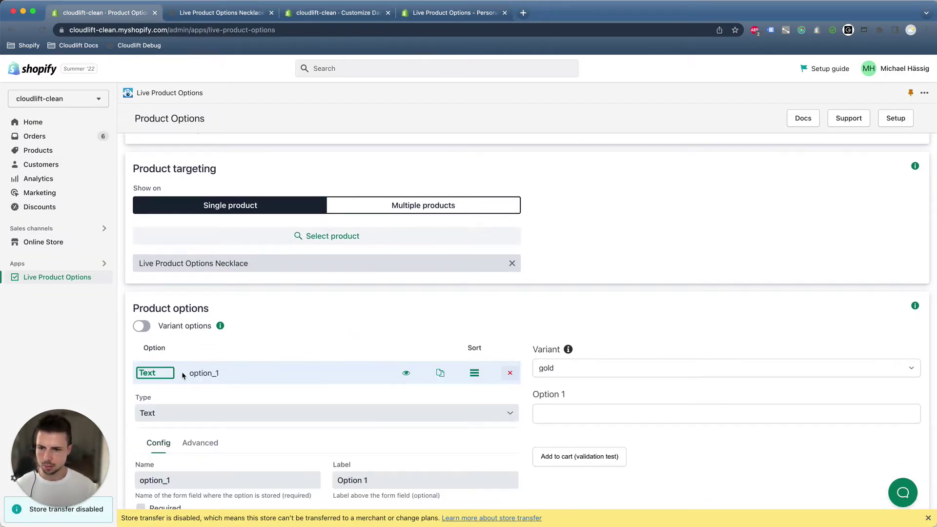
scroll(221, 352, down, 3)
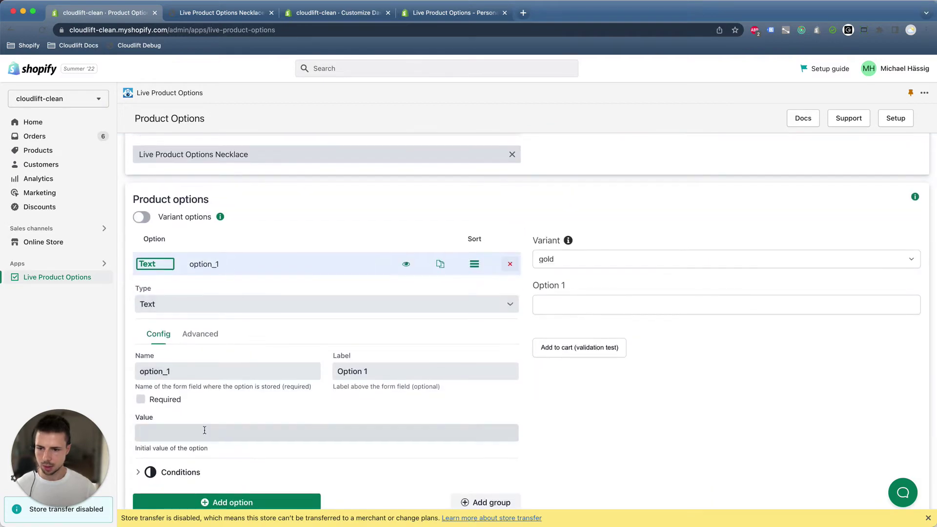
click(249, 293)
scroll(241, 443, down, 1)
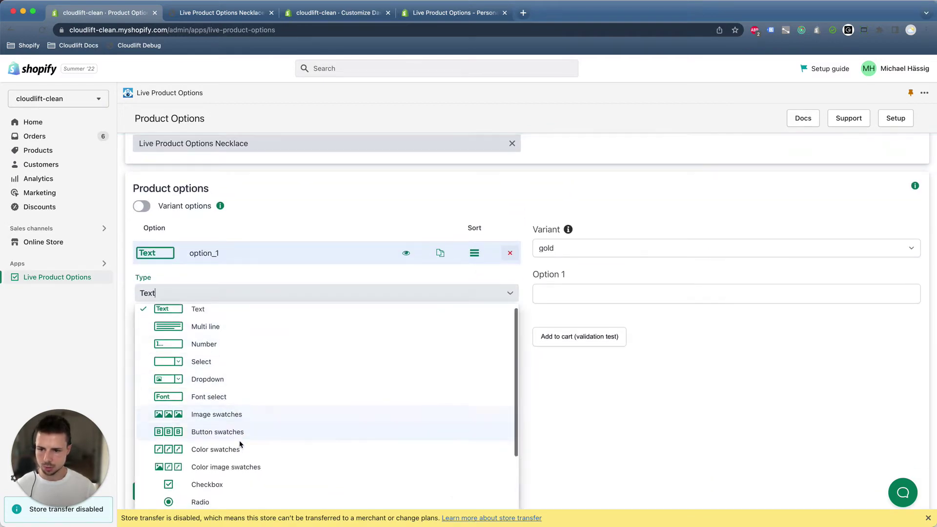
scroll(238, 491, down, 1)
scroll(238, 491, up, 2)
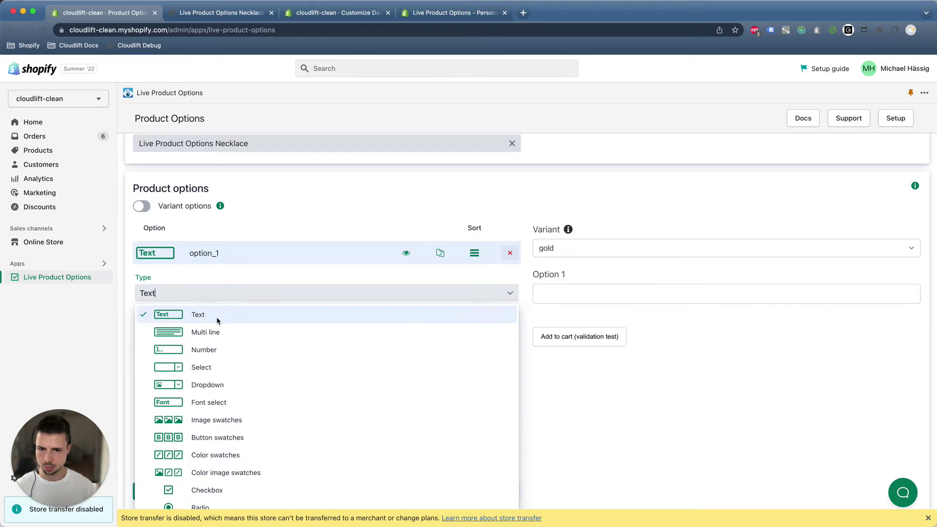
click(651, 415)
drag(174, 360, 136, 361)
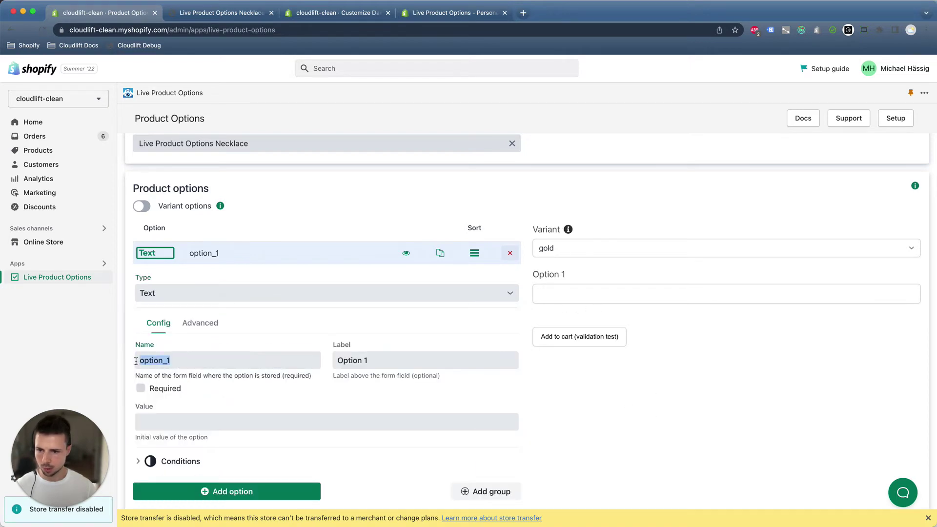
text(name)
click(342, 361)
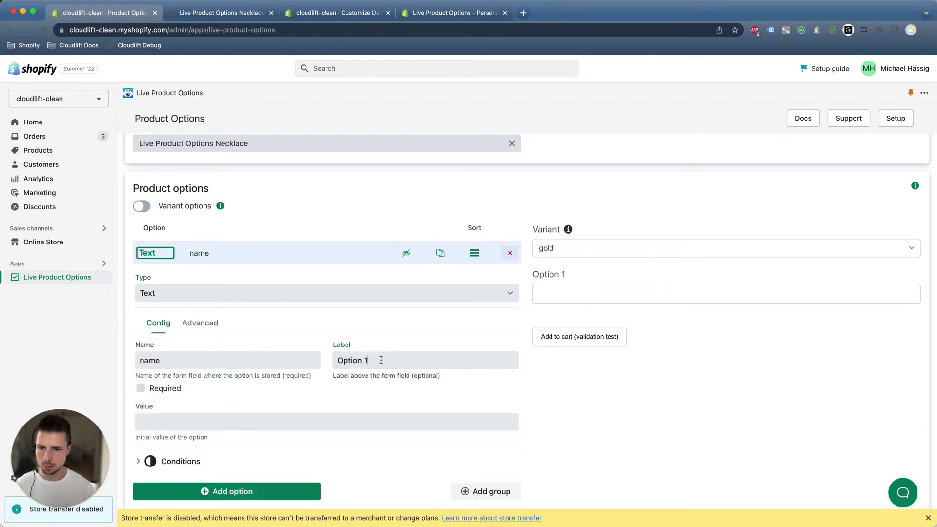
drag(369, 361, 335, 360)
text(Name:)
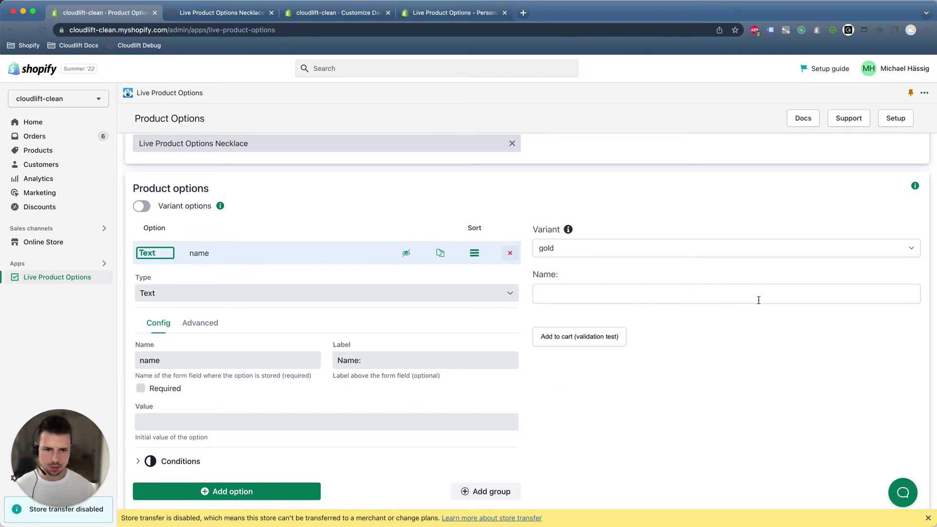
Give the option an 'Enter engraving' placeholder plus Help and Info texts, then collapse it.
click(203, 324)
scroll(323, 311, down, 1)
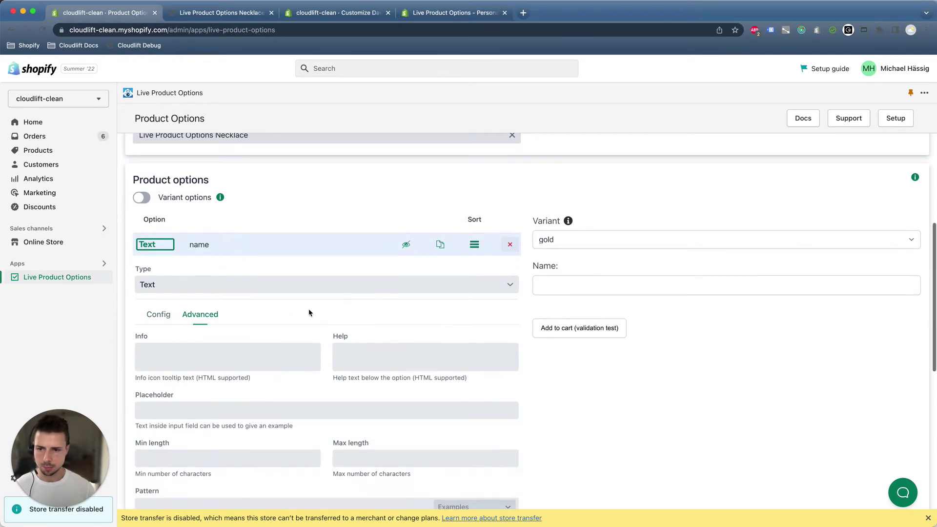
scroll(192, 337, down, 1)
scroll(240, 323, down, 1)
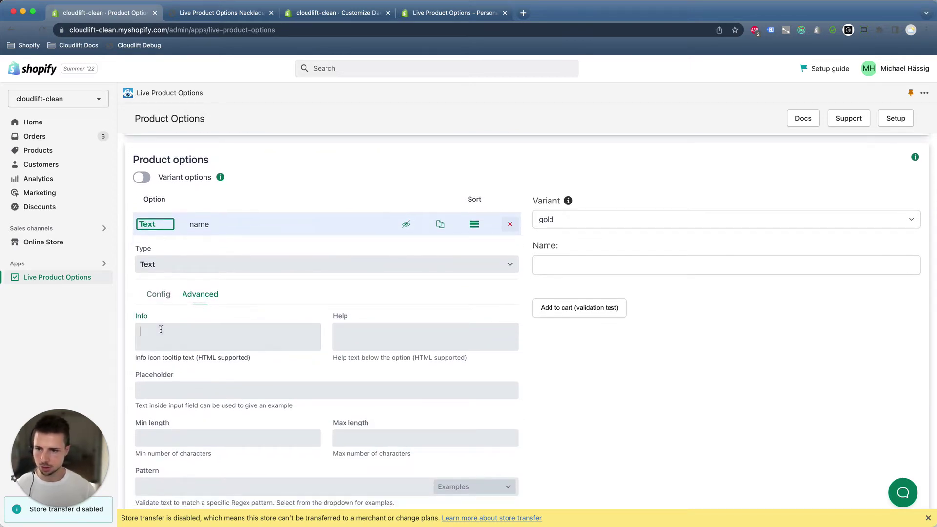
click(158, 389)
text(Enter nam)
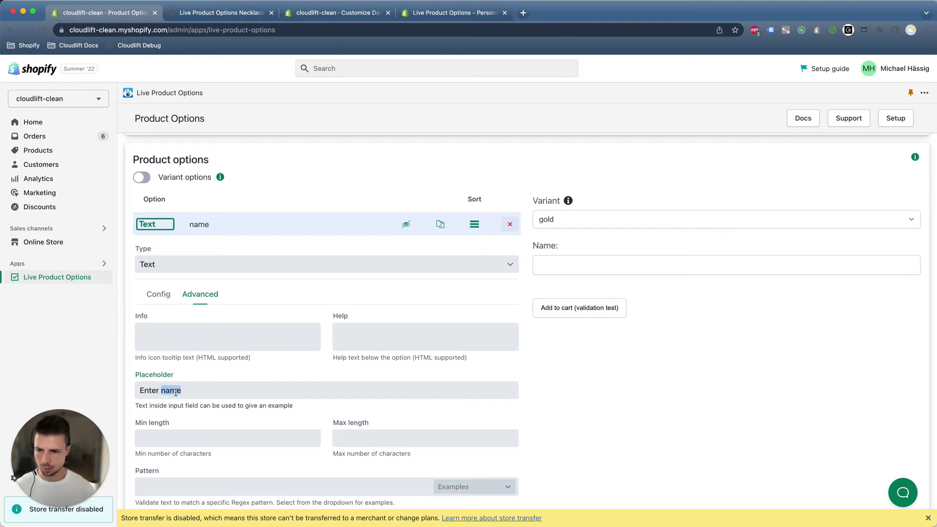
text(engraving)
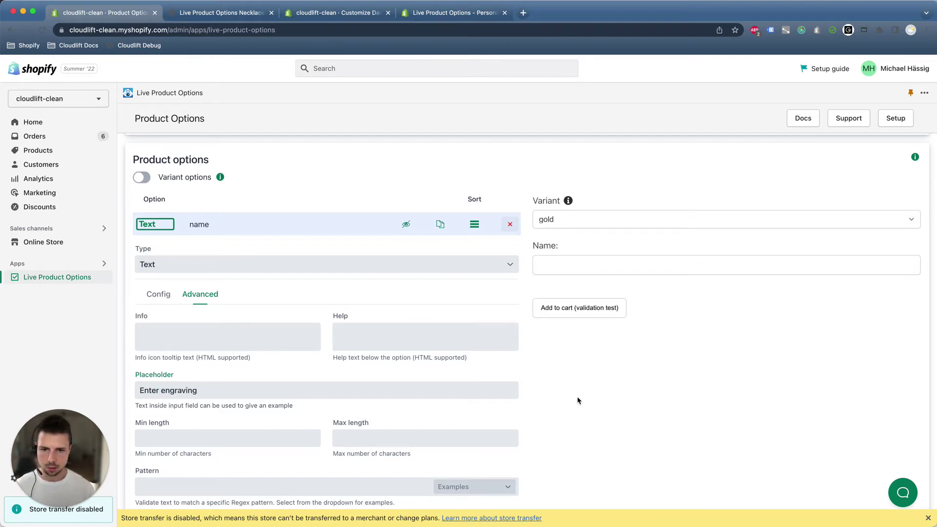
click(340, 331)
text(Help)
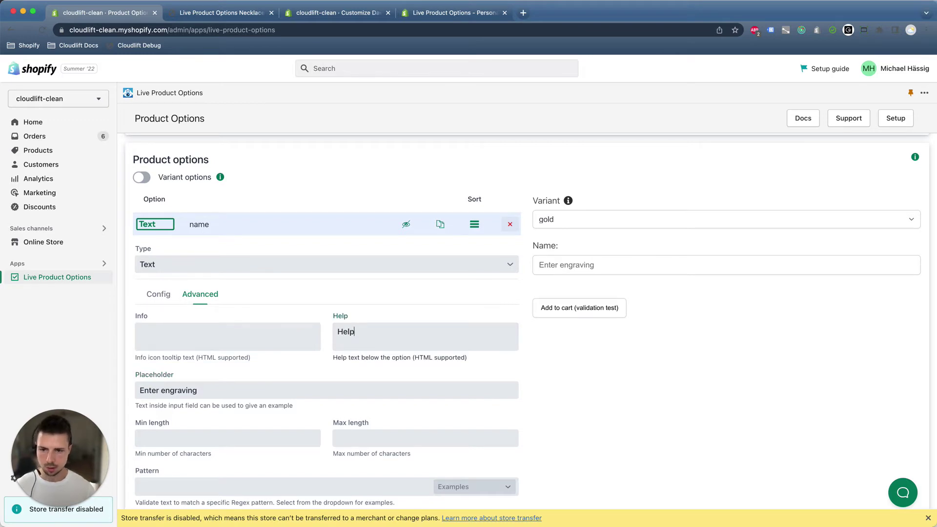
click(217, 336)
text(Info)
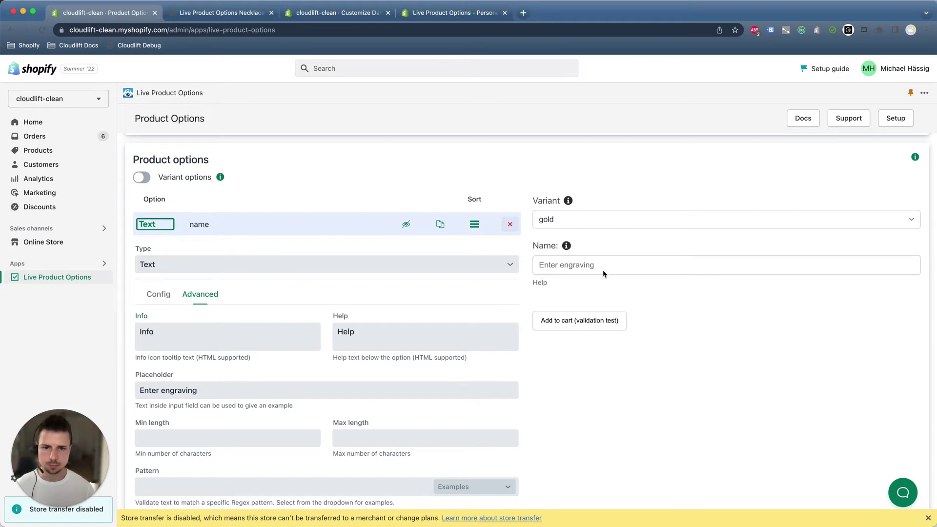
click(232, 227)
scroll(233, 227, up, 1)
scroll(233, 228, up, 5)
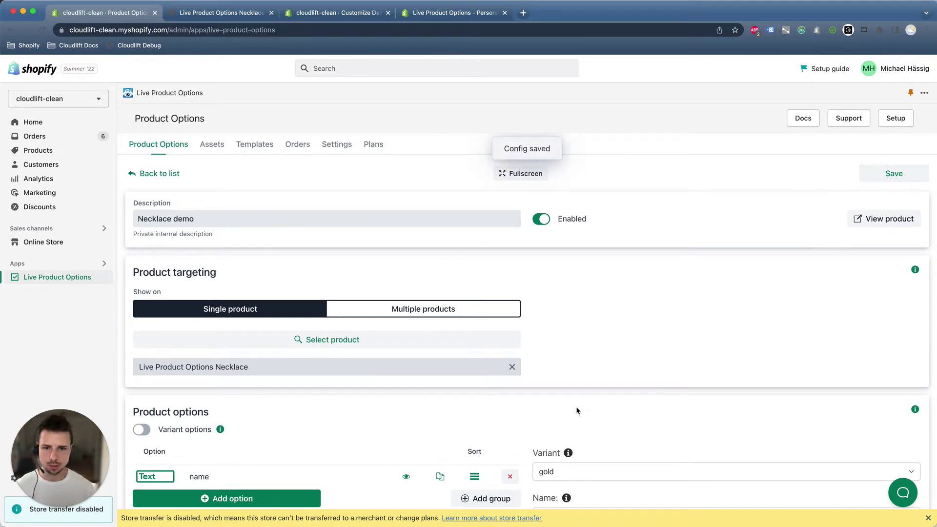
scroll(512, 366, down, 3)
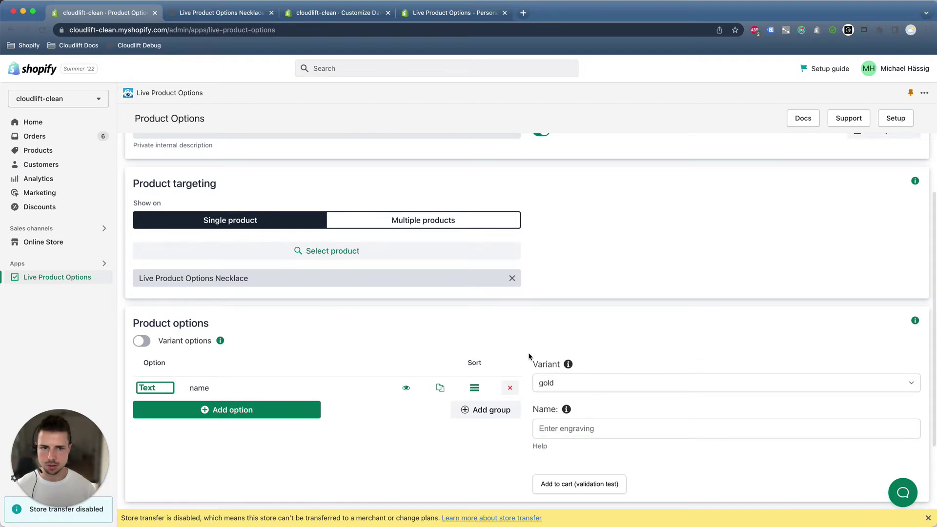
scroll(529, 357, up, 3)
Test the necklace page's Name engraving field with 'Hello', then return to the admin page.
click(249, 13)
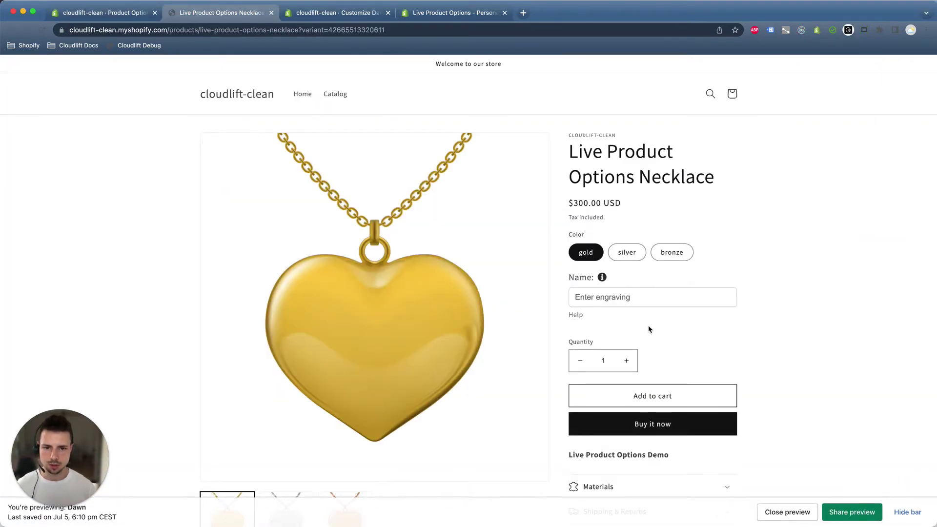
click(640, 298)
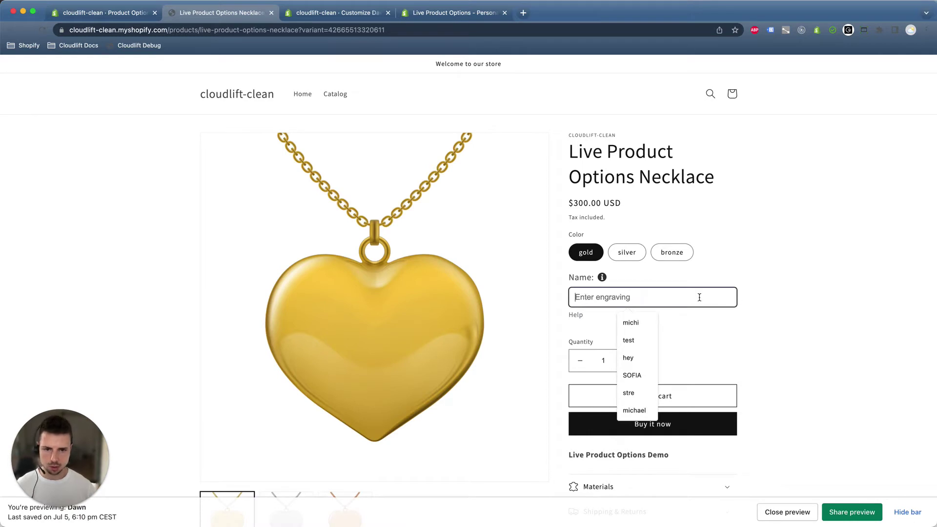
text(Hello)
click(653, 272)
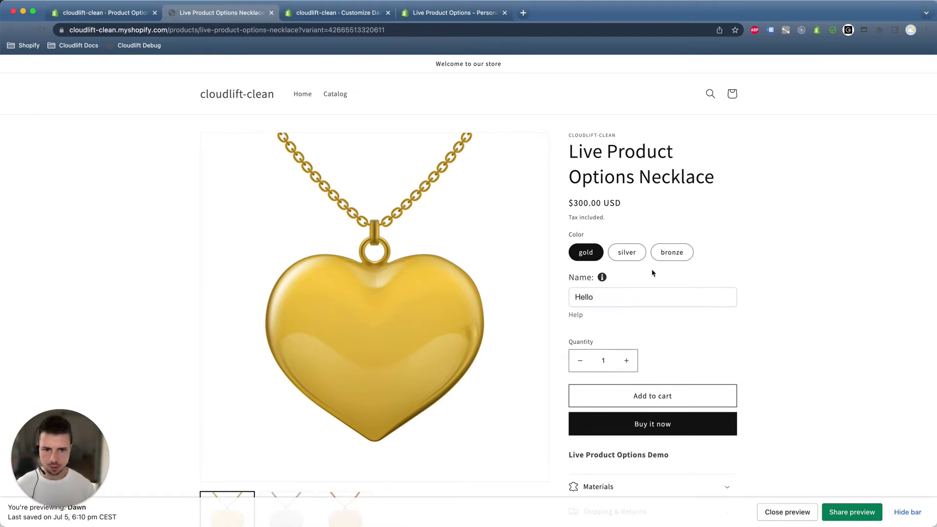
double_click(582, 295)
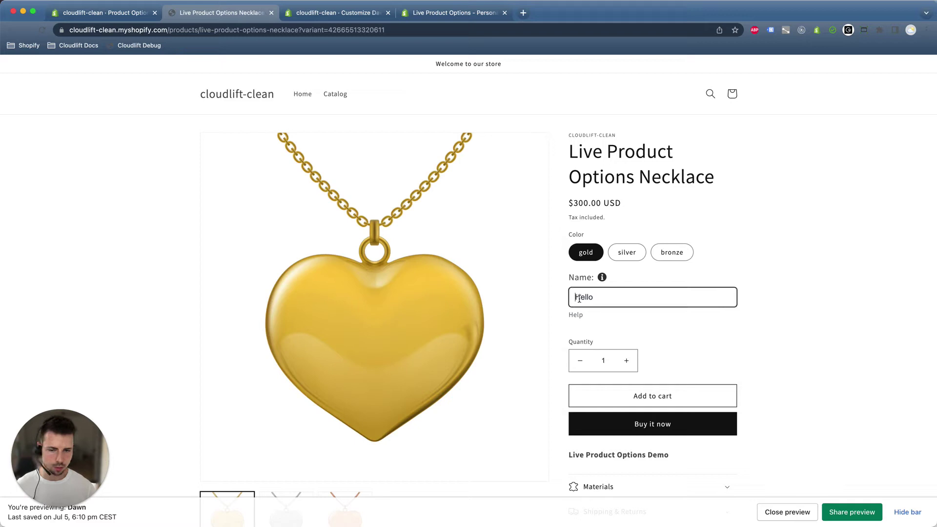
click(598, 297)
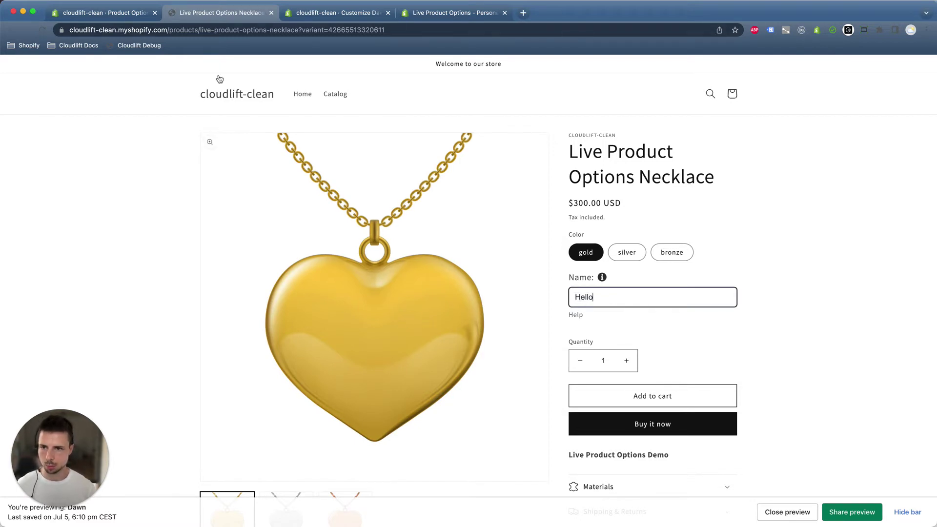
click(114, 13)
scroll(496, 293, down, 5)
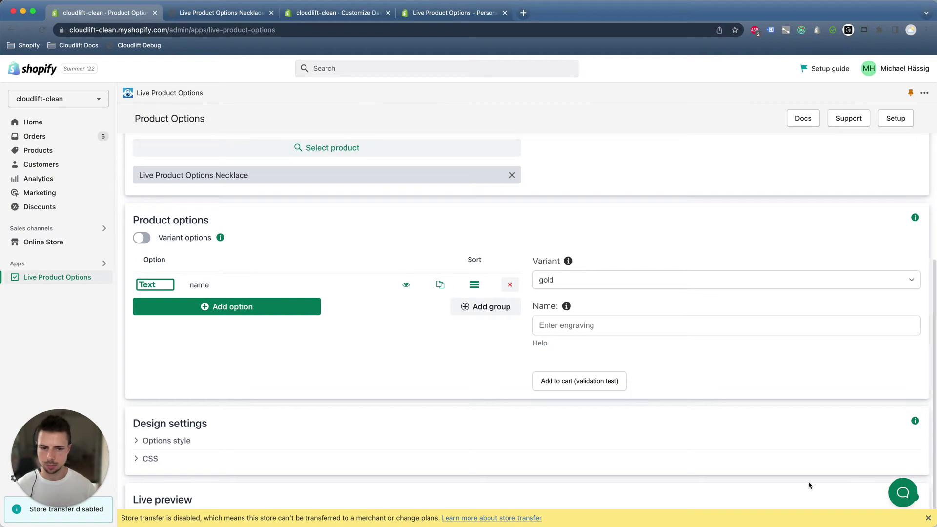
Dismiss the transfer notice, turn on live preview, and toggle the product layer's visibility.
click(929, 518)
scroll(379, 314, down, 1)
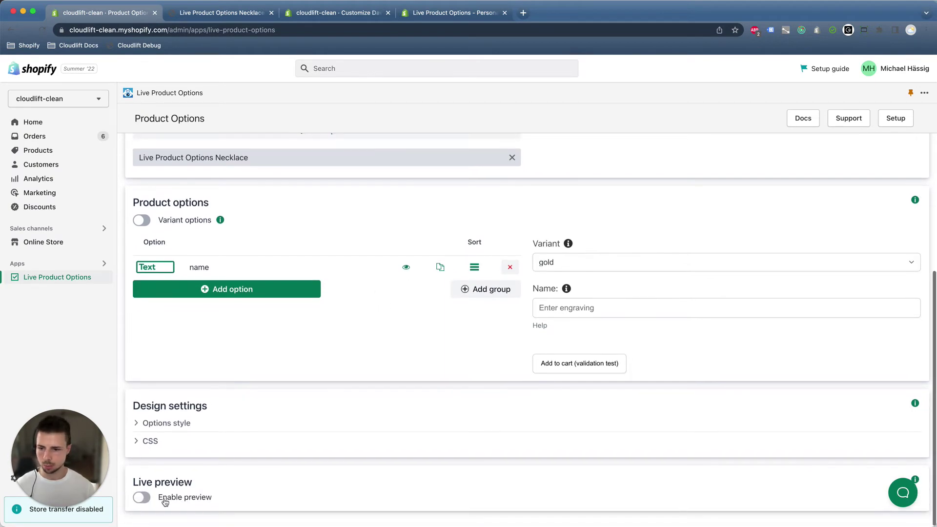
click(167, 502)
scroll(399, 424, down, 2)
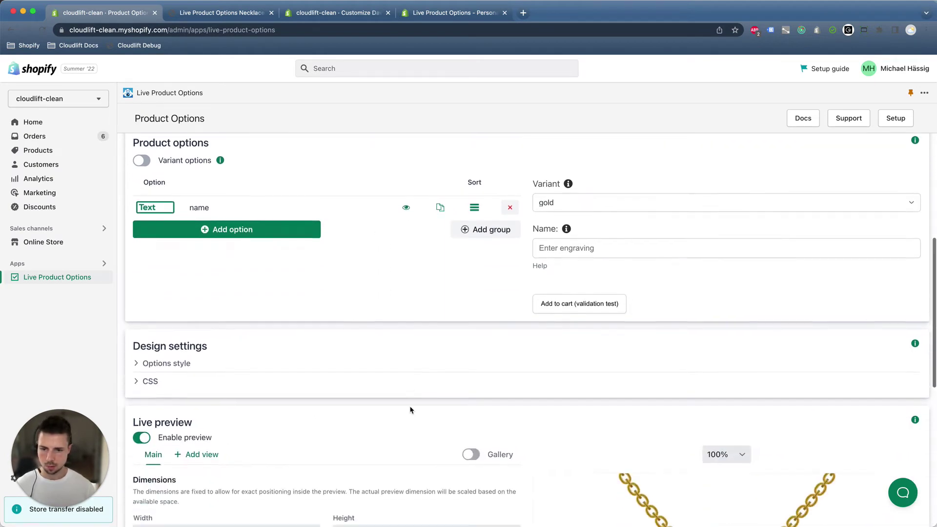
scroll(411, 404, down, 3)
scroll(411, 405, down, 3)
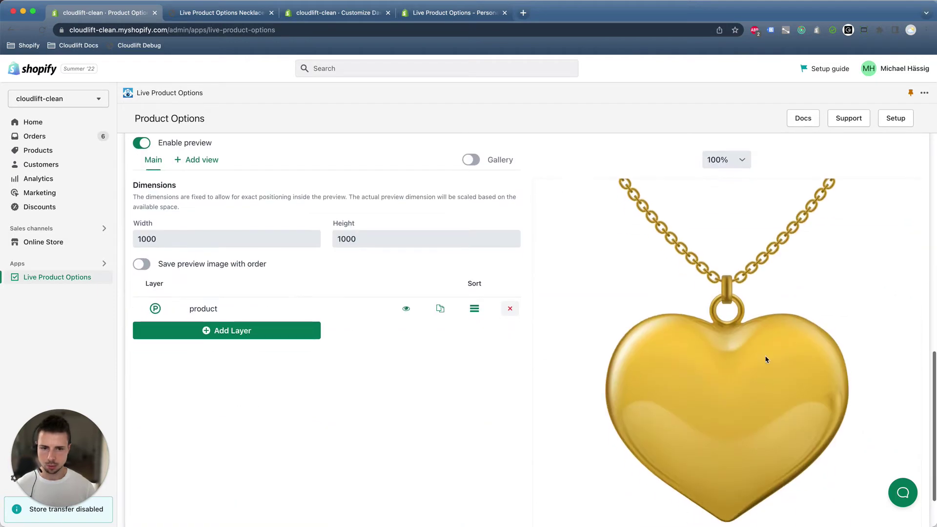
scroll(731, 398, up, 1)
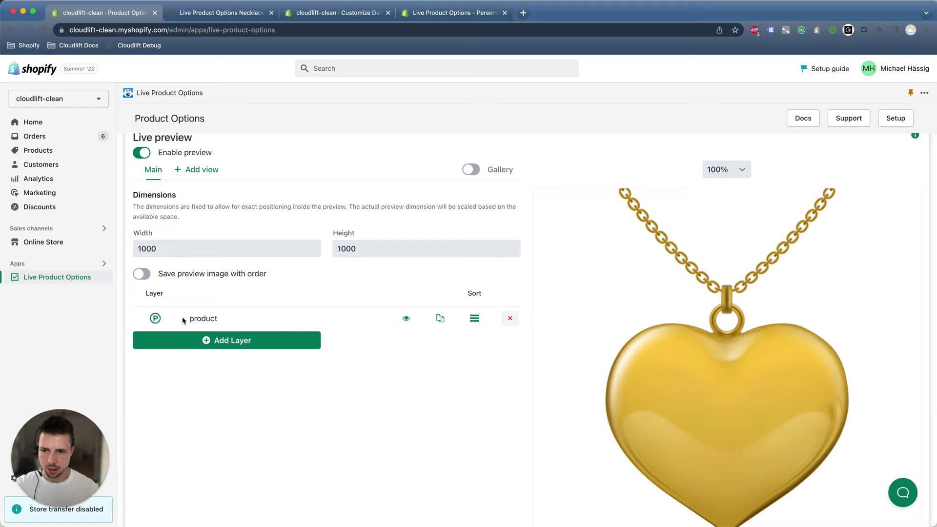
click(407, 320)
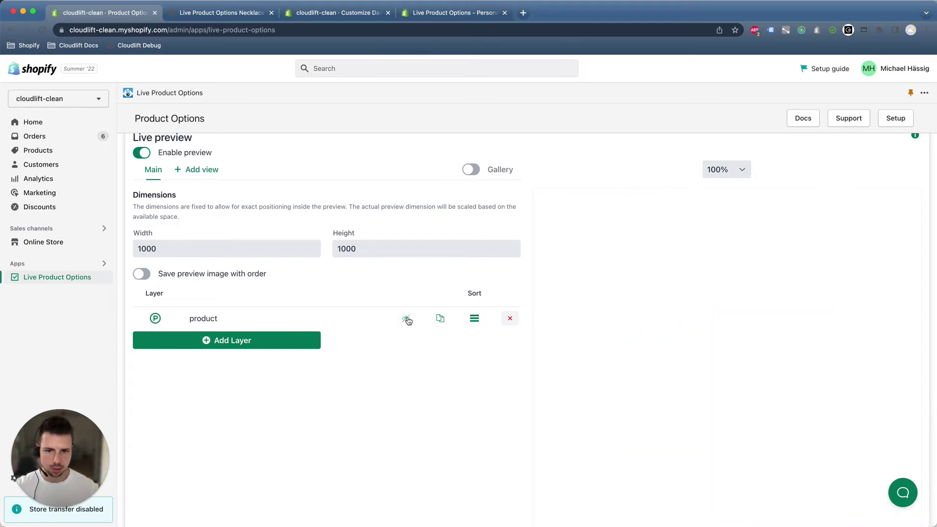
click(407, 320)
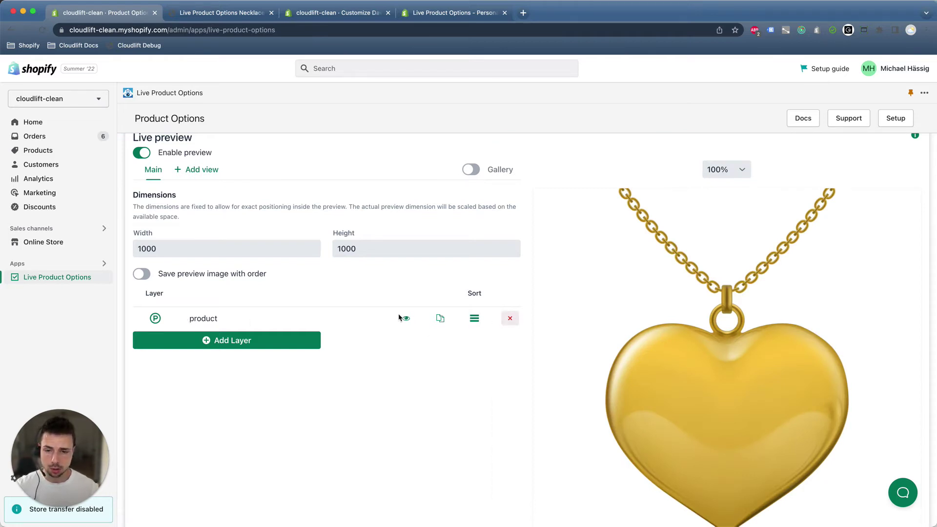
scroll(310, 313, up, 1)
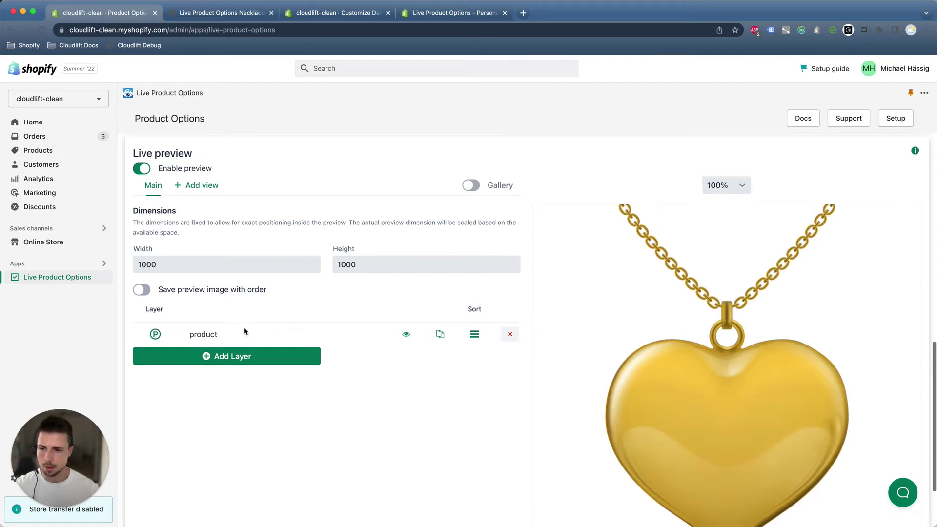
Set the product layer to show the variant image and verify it on the storefront.
click(285, 335)
scroll(286, 333, down, 2)
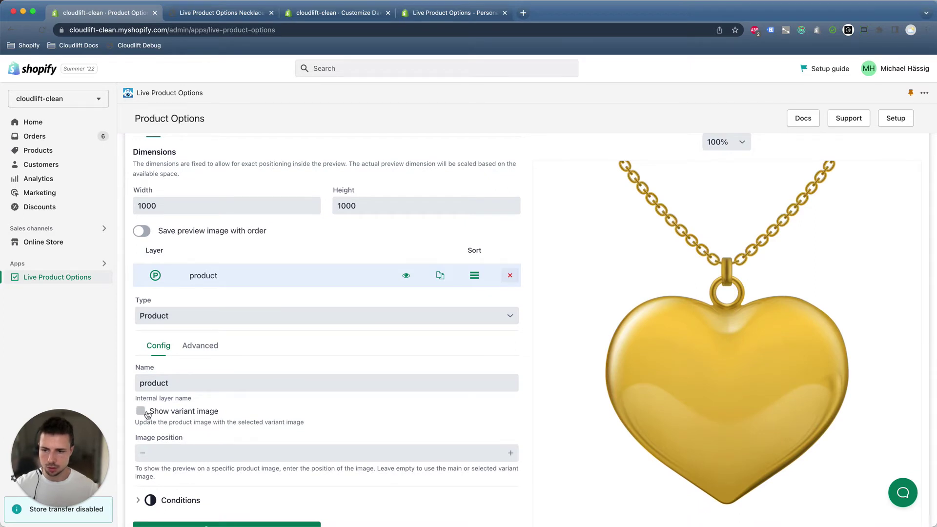
click(219, 13)
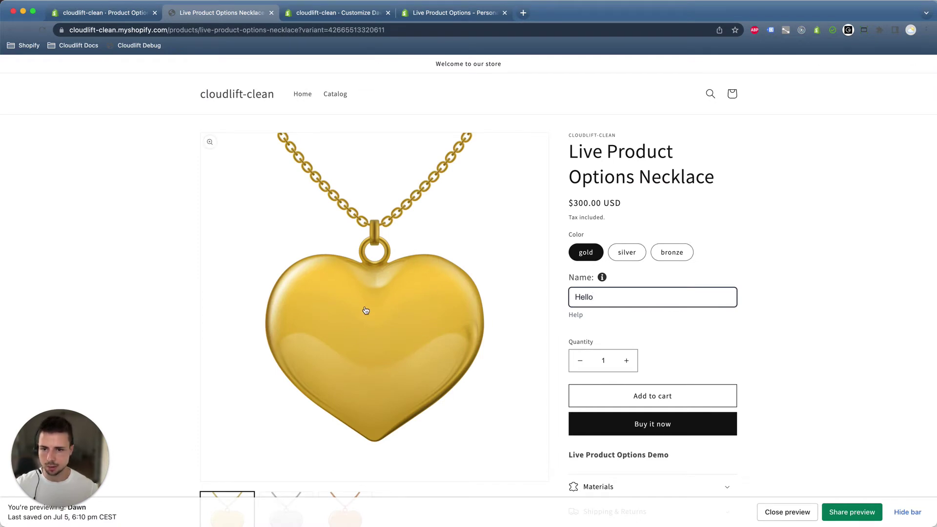
click(126, 20)
scroll(318, 284, down, 2)
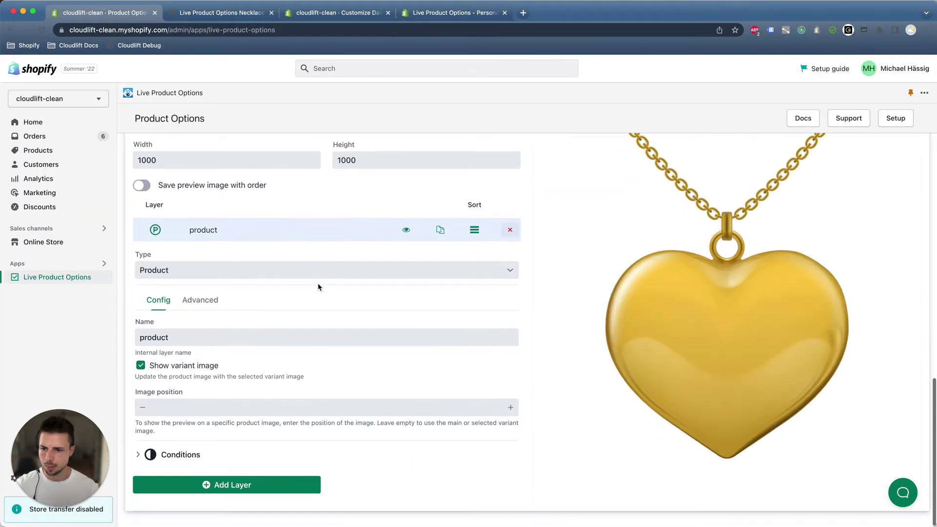
click(206, 235)
scroll(412, 339, up, 3)
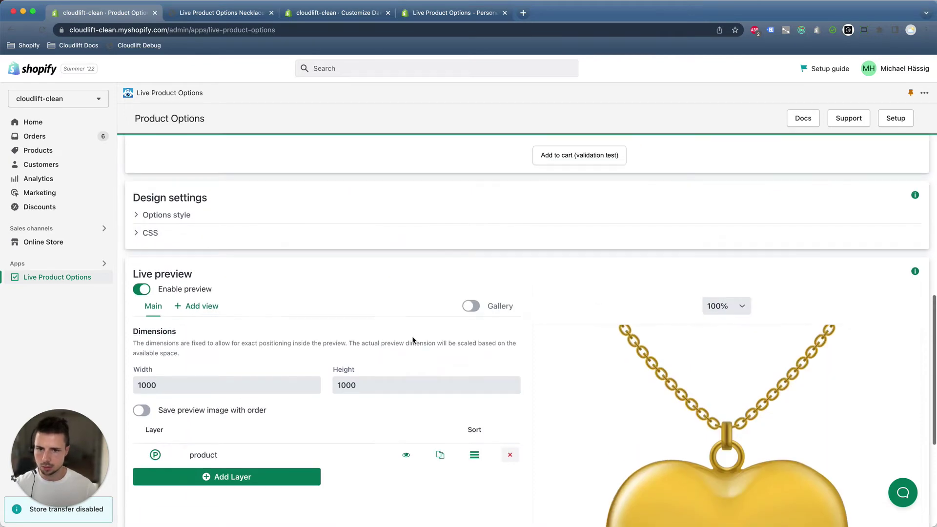
scroll(575, 373, down, 1)
scroll(563, 376, down, 1)
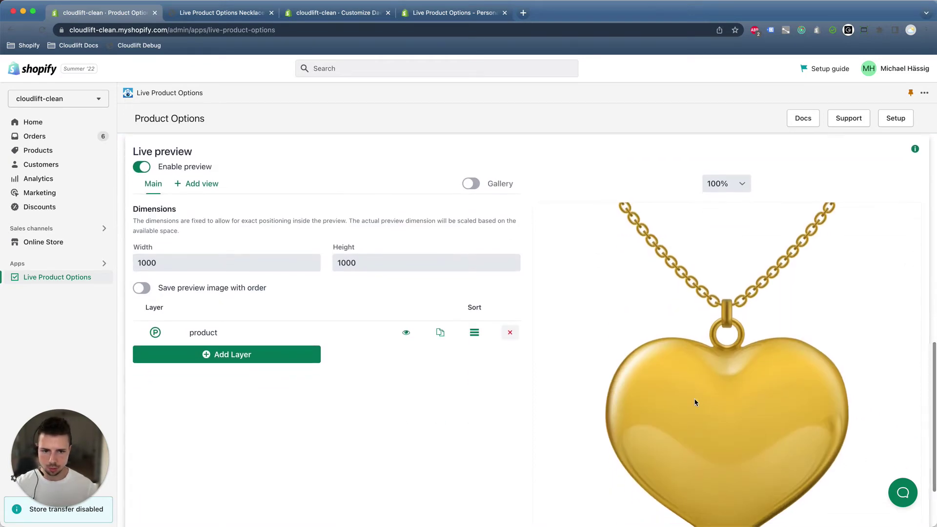
Add a Text layer named layer_engraving linked to the 'name' option.
click(244, 357)
scroll(245, 353, down, 2)
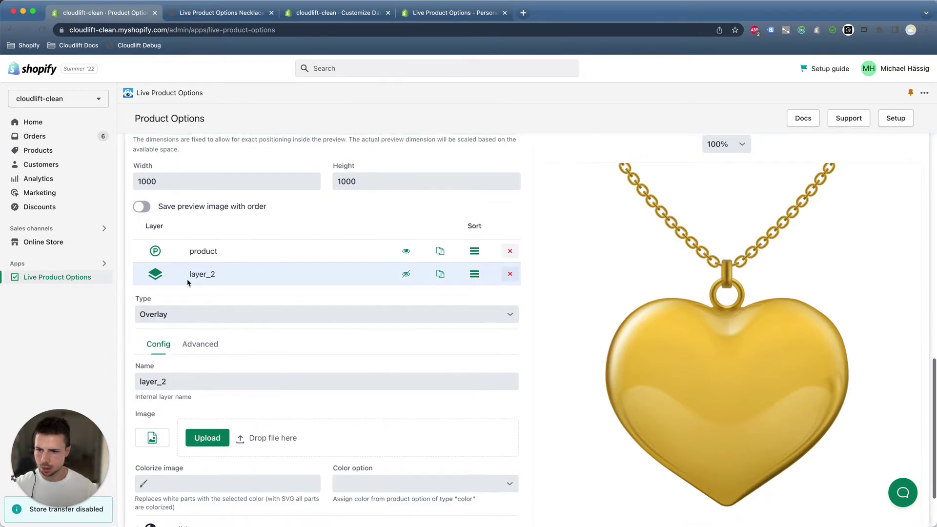
scroll(219, 287, down, 2)
click(202, 291)
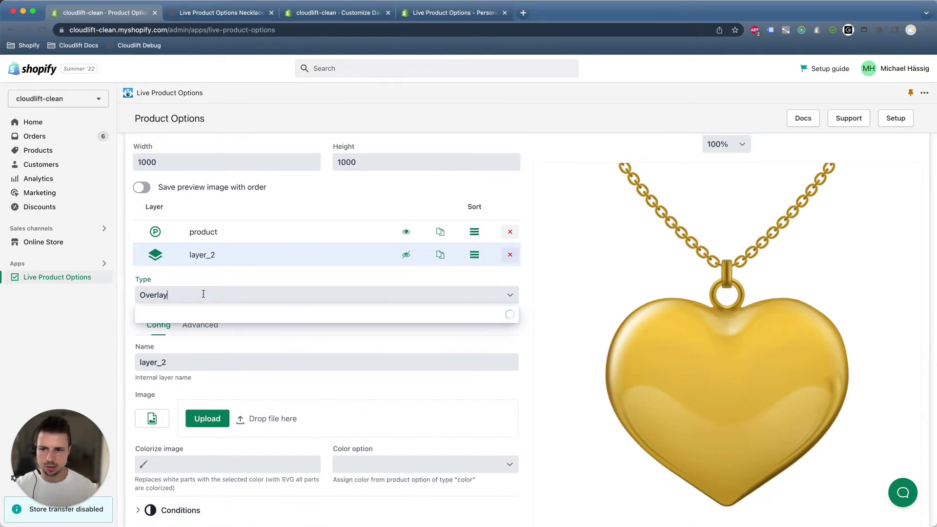
click(191, 355)
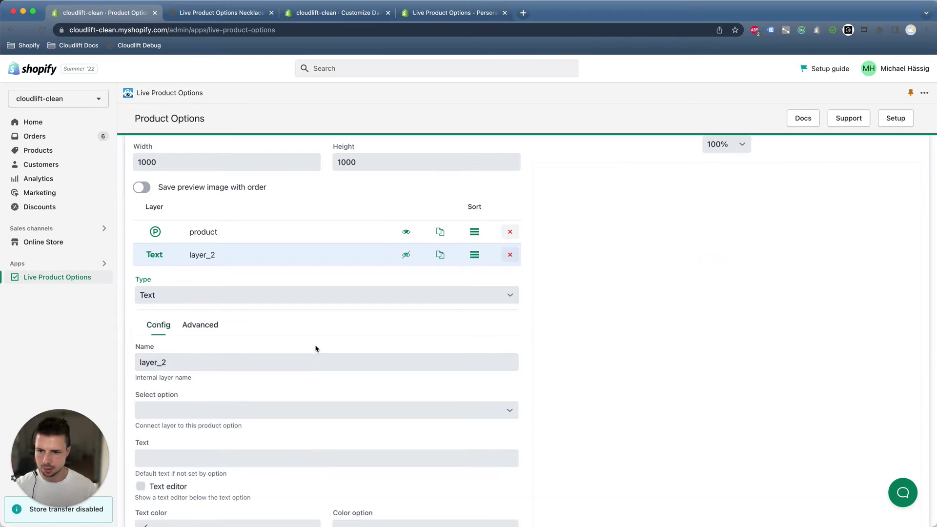
scroll(186, 359, down, 4)
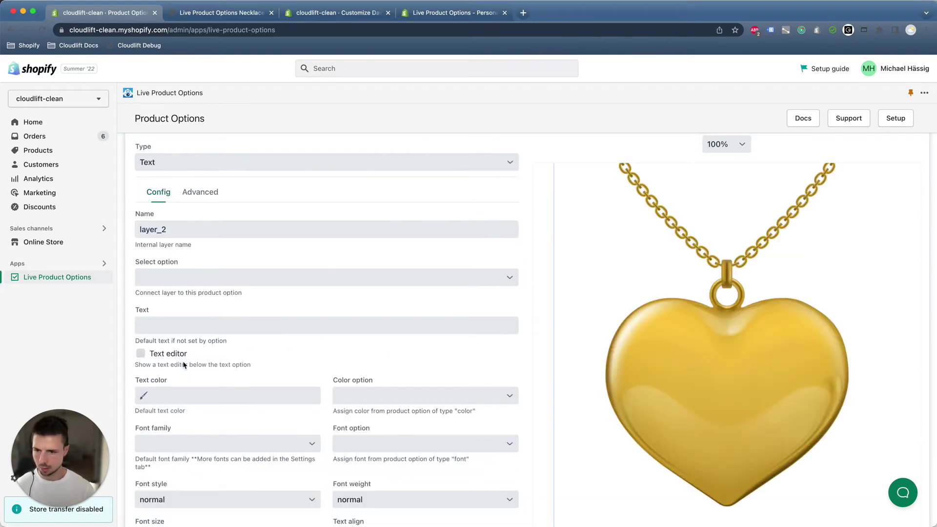
click(176, 233)
text(engraving)
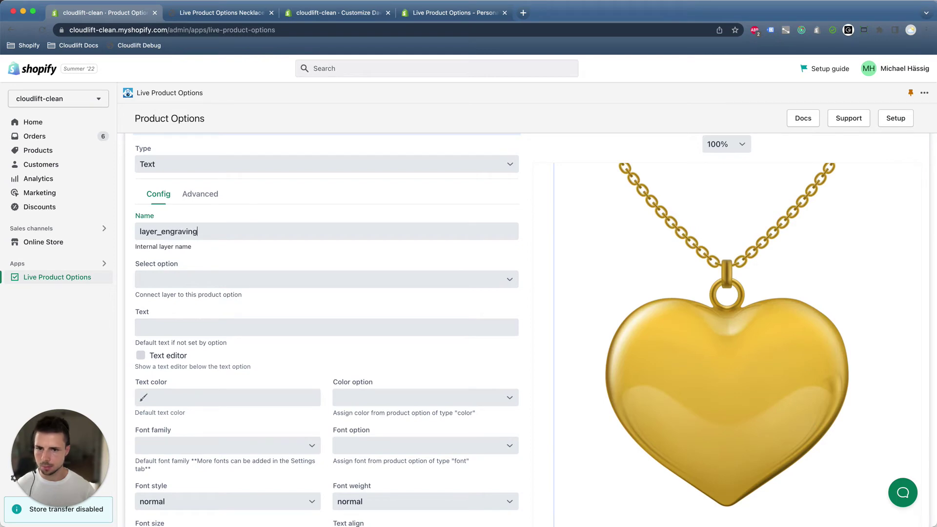
scroll(216, 268, up, 2)
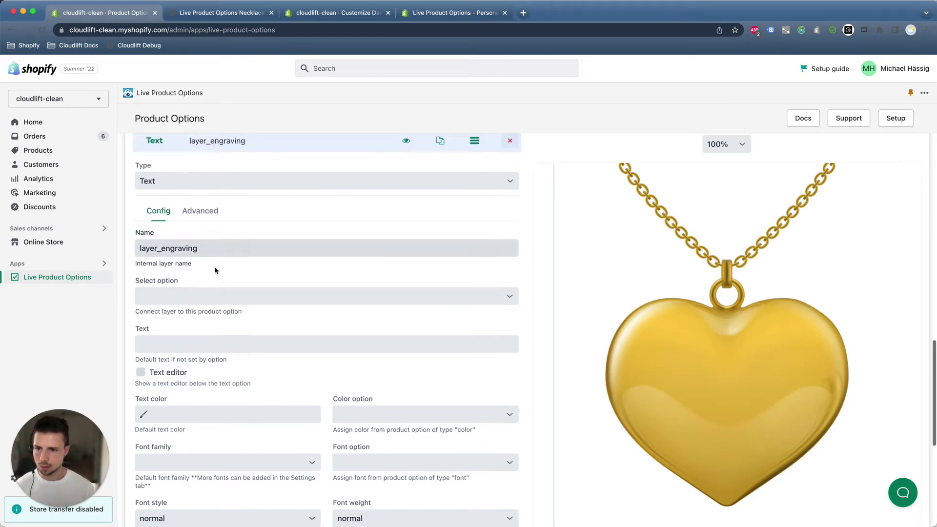
scroll(211, 315, up, 1)
scroll(193, 329, up, 2)
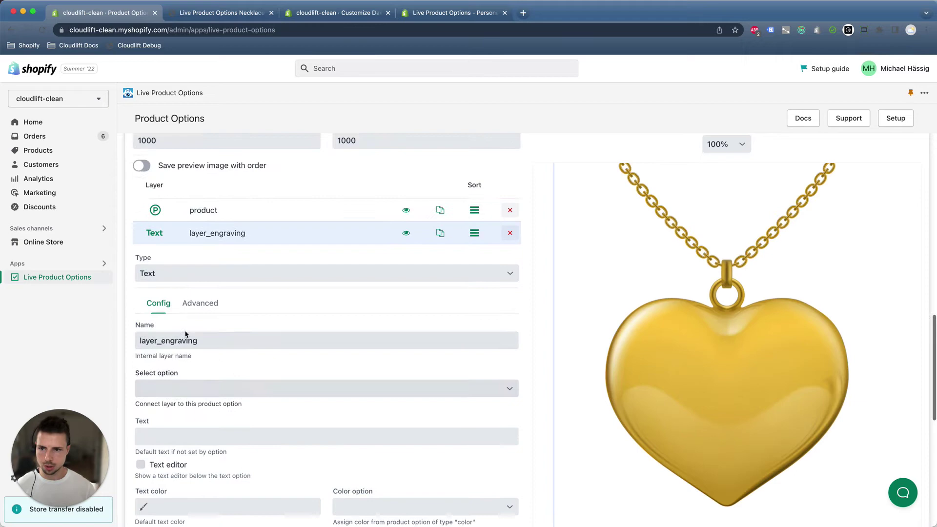
scroll(185, 332, up, 6)
scroll(194, 291, up, 3)
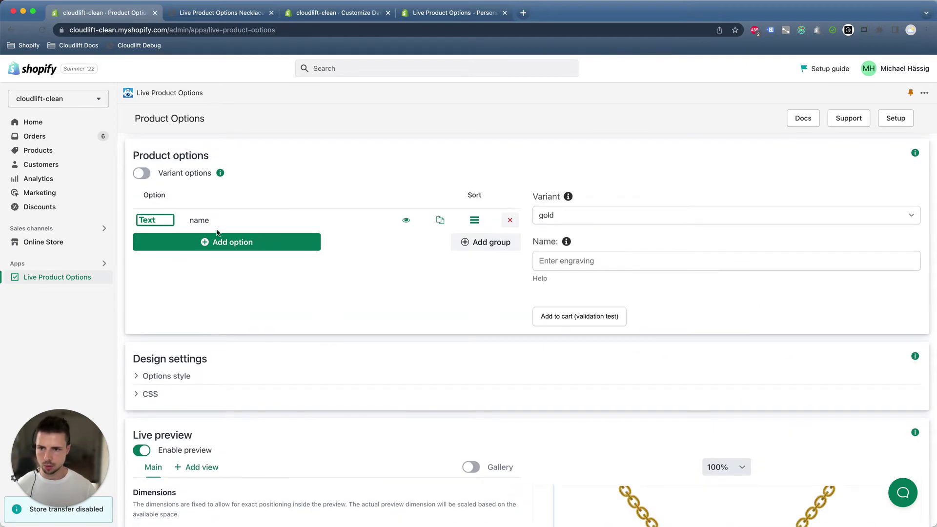
scroll(250, 296, down, 3)
scroll(249, 296, down, 3)
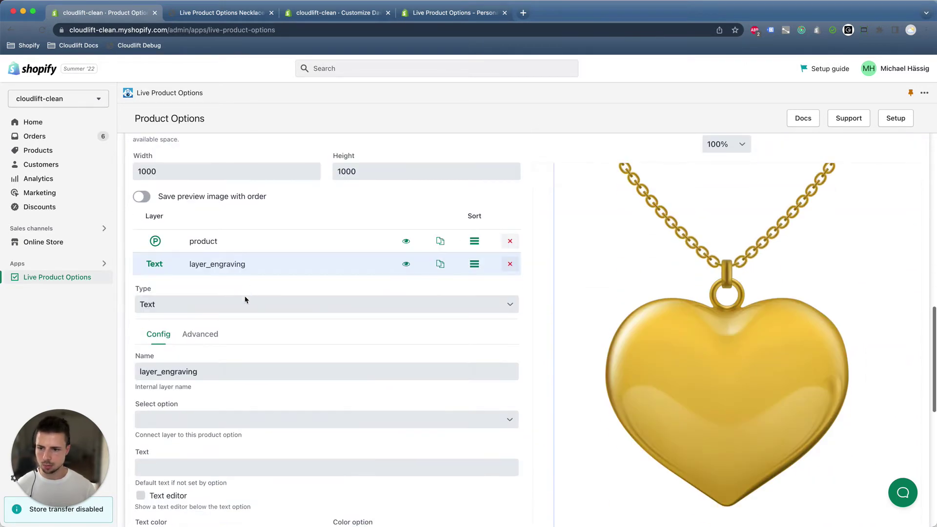
click(189, 414)
click(165, 386)
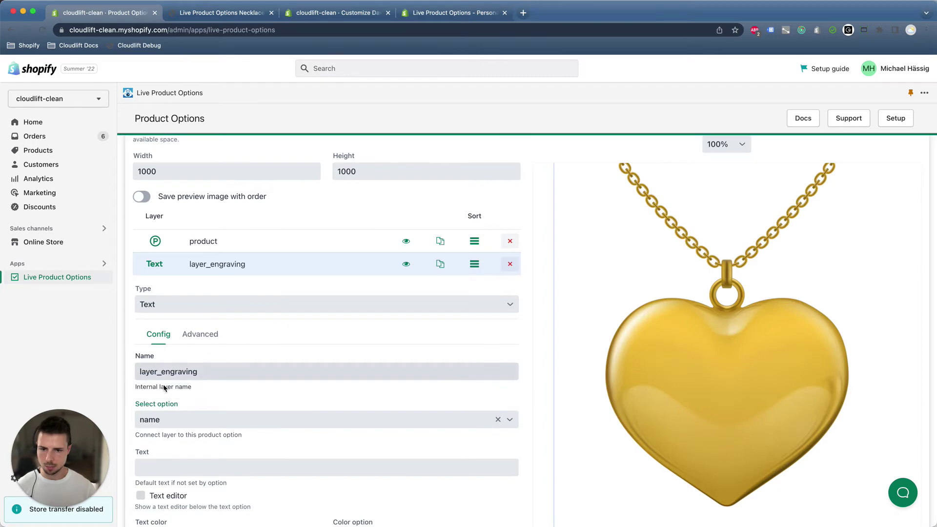
scroll(249, 374, up, 2)
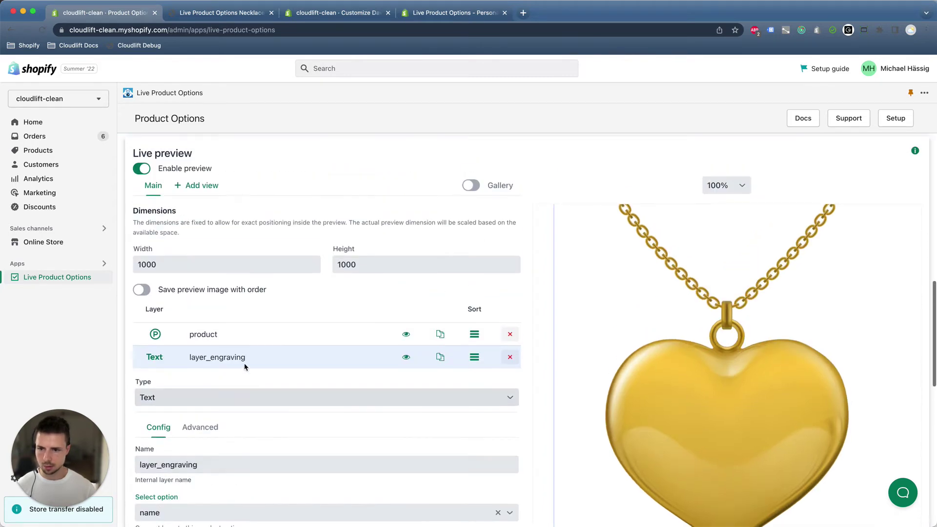
Collapse the engraving layer and enter test text in the Name preview field.
click(244, 360)
scroll(704, 360, up, 3)
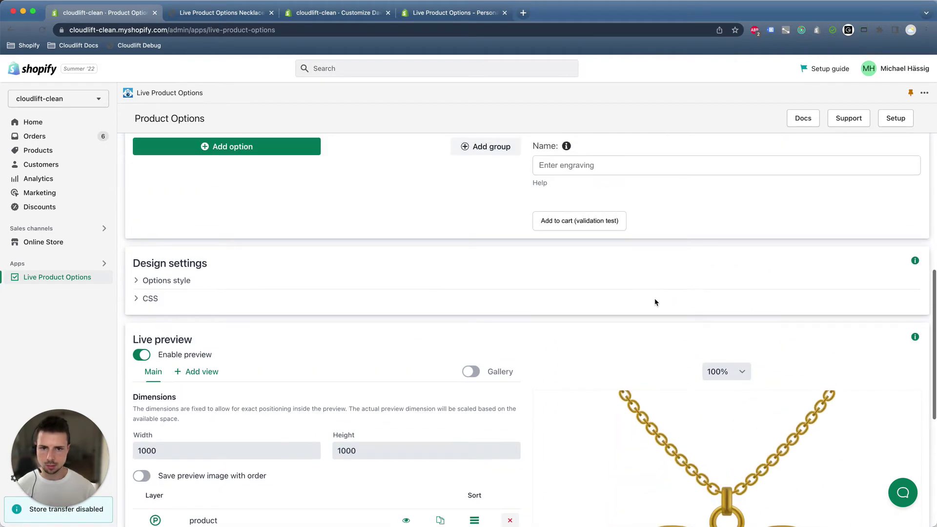
click(579, 166)
text(name)
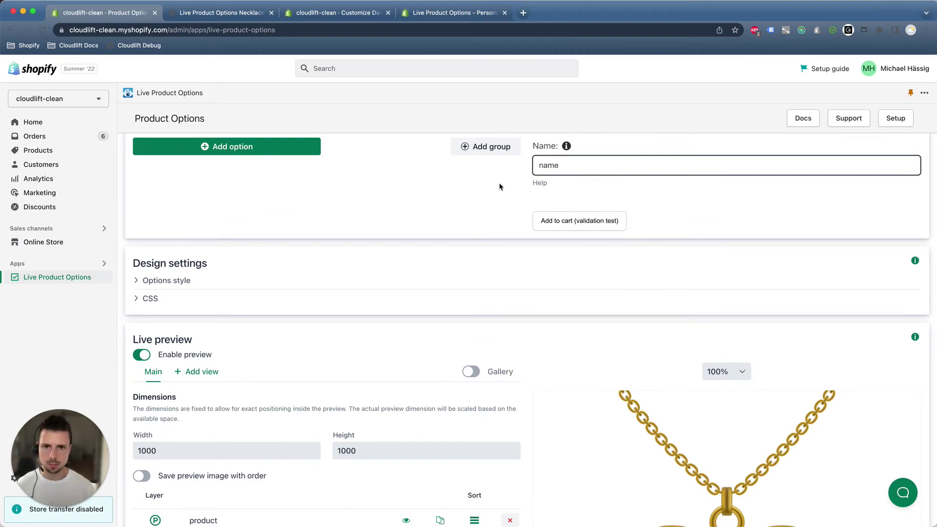
click(500, 187)
scroll(681, 225, down, 5)
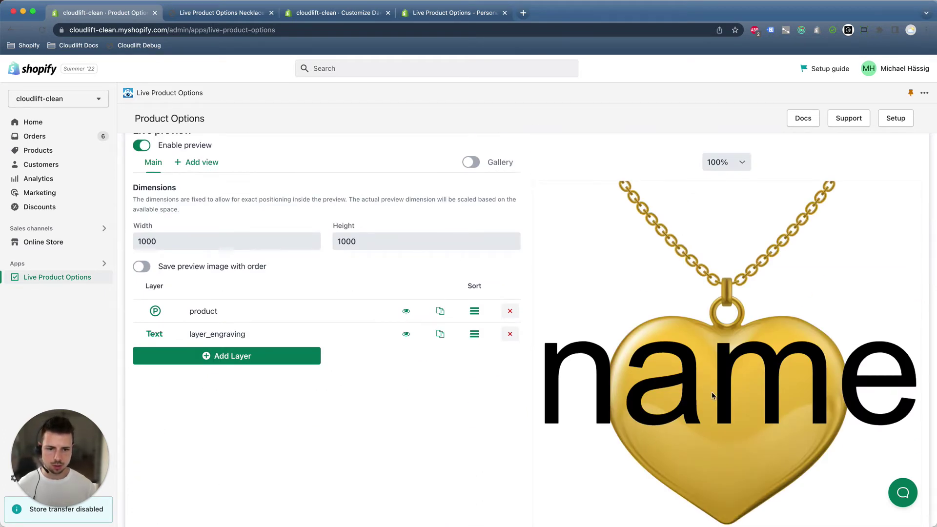
scroll(848, 403, down, 1)
scroll(733, 366, down, 1)
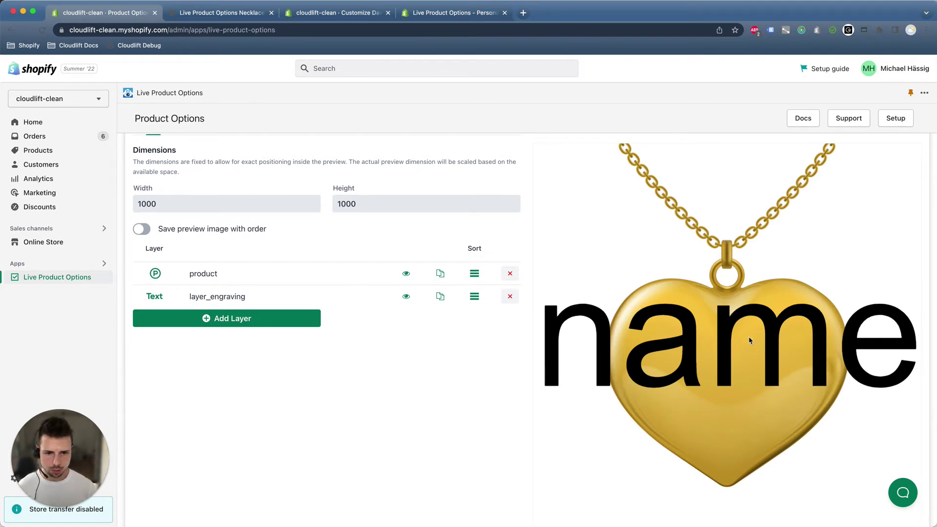
Confine the engraving layer's text to a box area in its Advanced settings.
click(236, 298)
scroll(239, 286, down, 3)
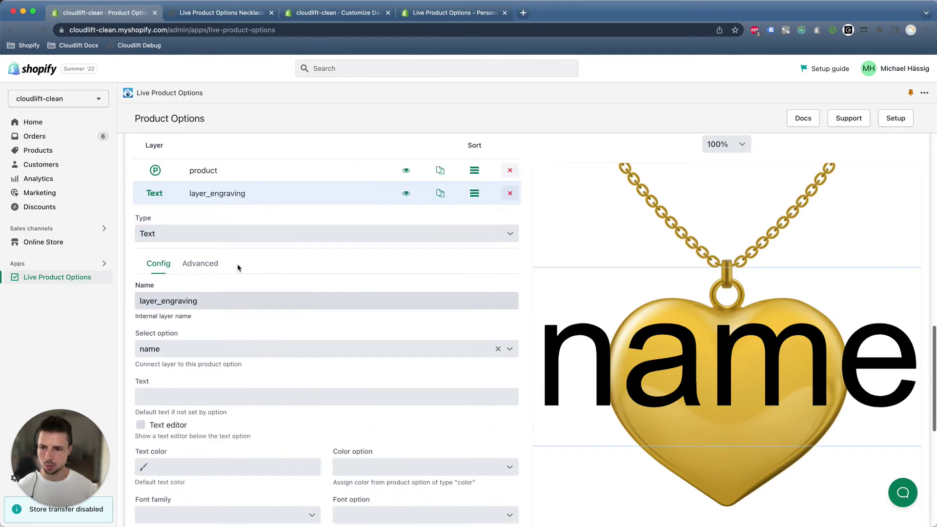
click(201, 265)
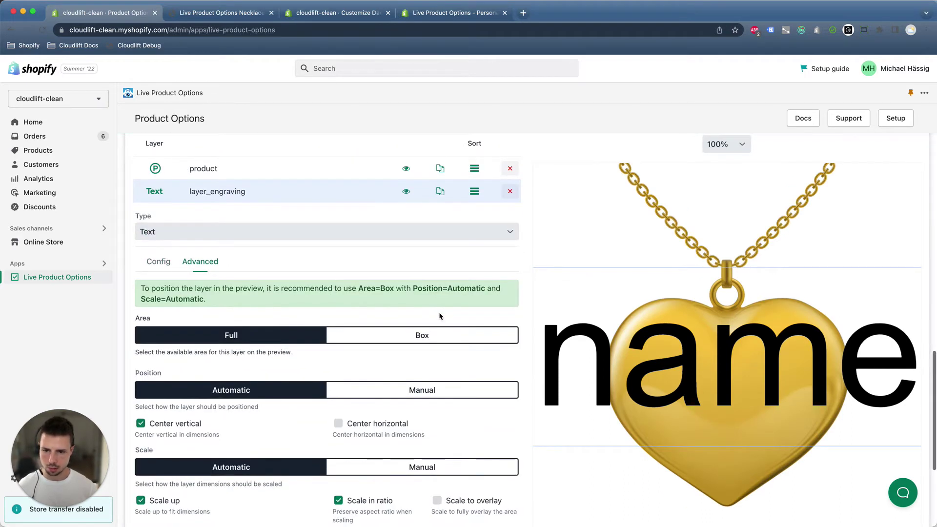
scroll(452, 318, down, 2)
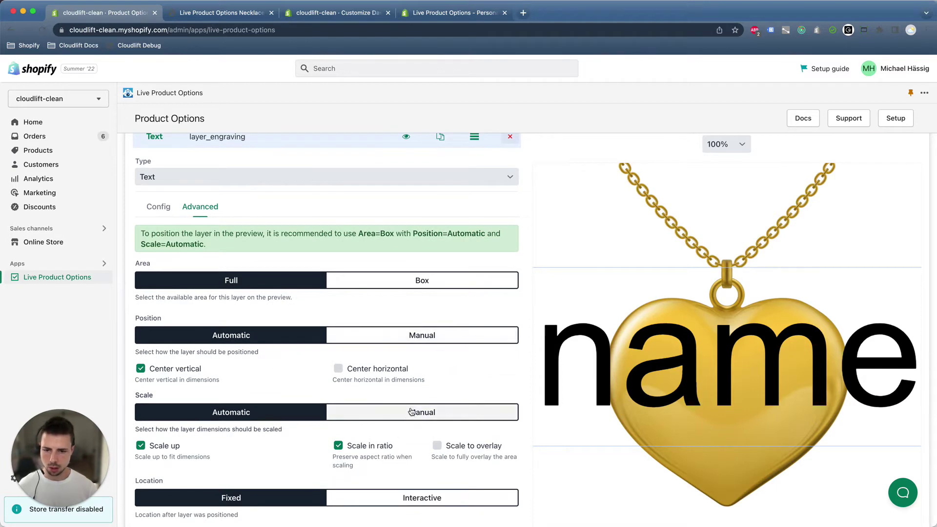
scroll(407, 425, down, 1)
scroll(407, 425, down, 1)
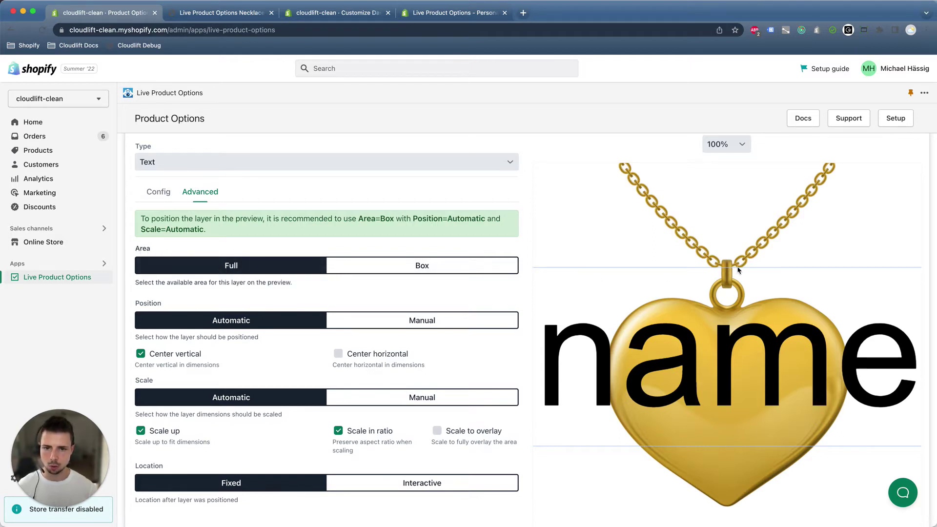
click(419, 270)
scroll(614, 215, down, 1)
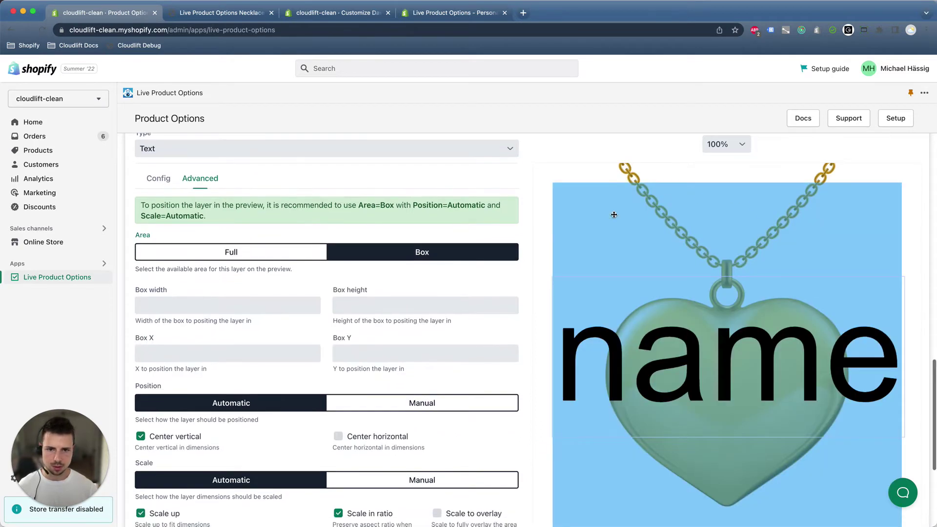
Draw the engraving box over the heart, then shrink and shift it to X 241, Y 421.
drag(554, 184, 637, 315)
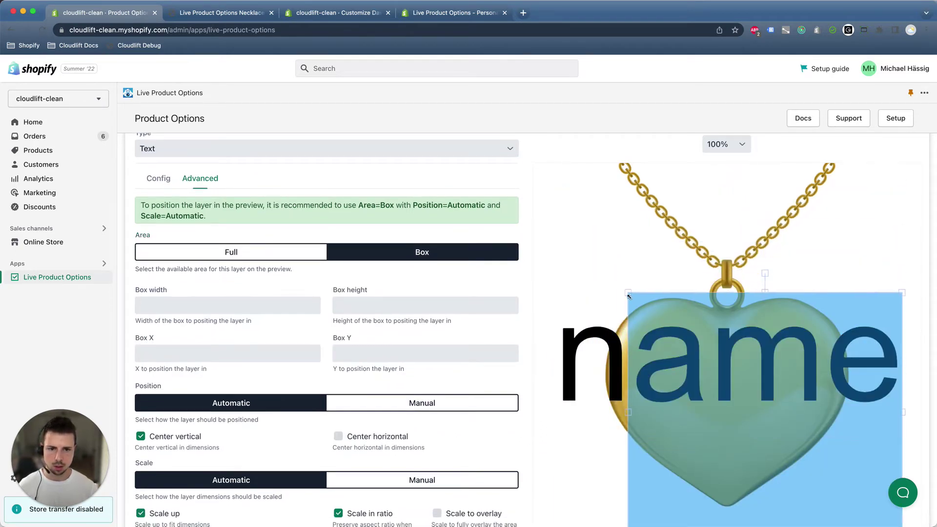
scroll(782, 320, down, 3)
mouse_move(782, 321)
mouse_down()
mouse_move(733, 219)
mouse_move(732, 329)
mouse_up()
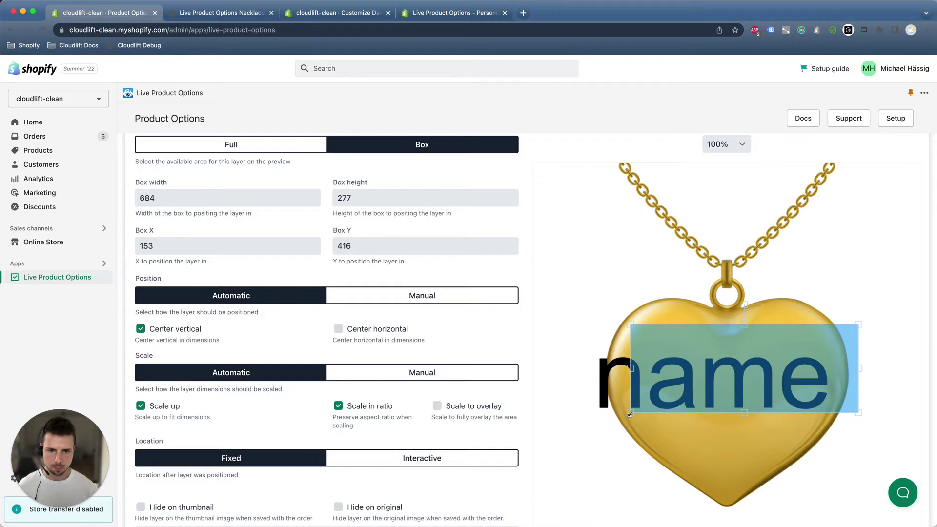
drag(591, 433, 634, 407)
drag(846, 400, 835, 403)
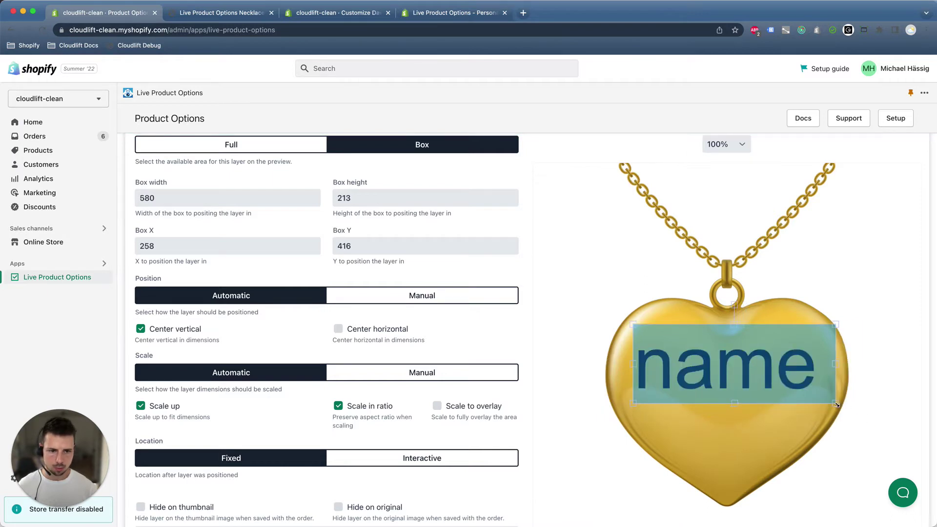
drag(701, 369, 698, 371)
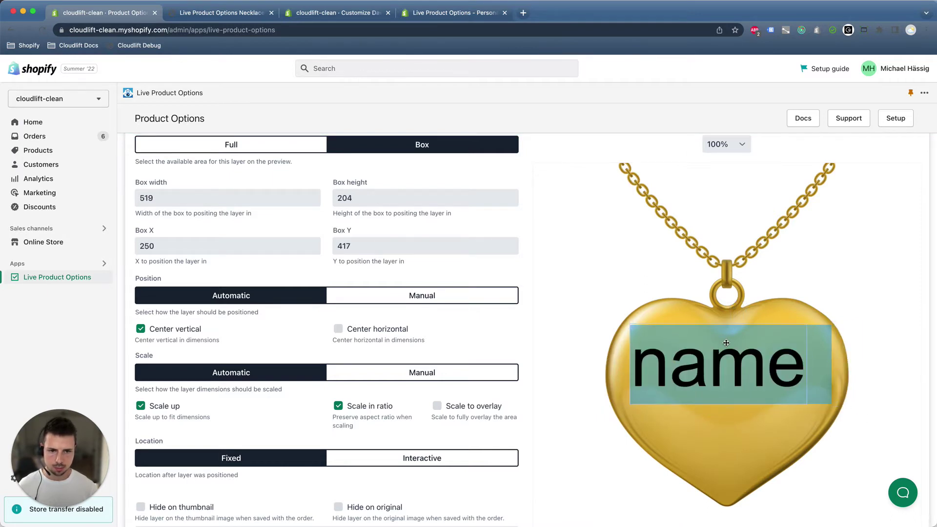
scroll(696, 388, up, 1)
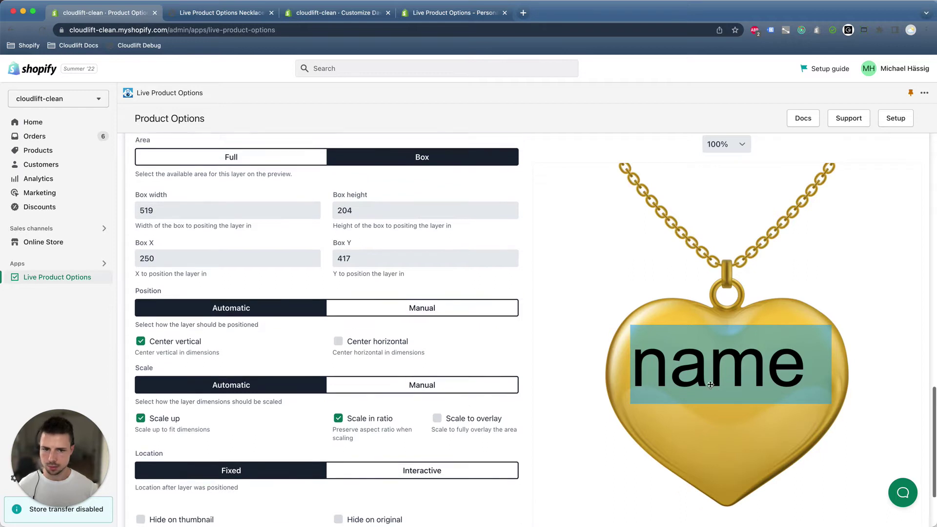
drag(754, 349, 747, 352)
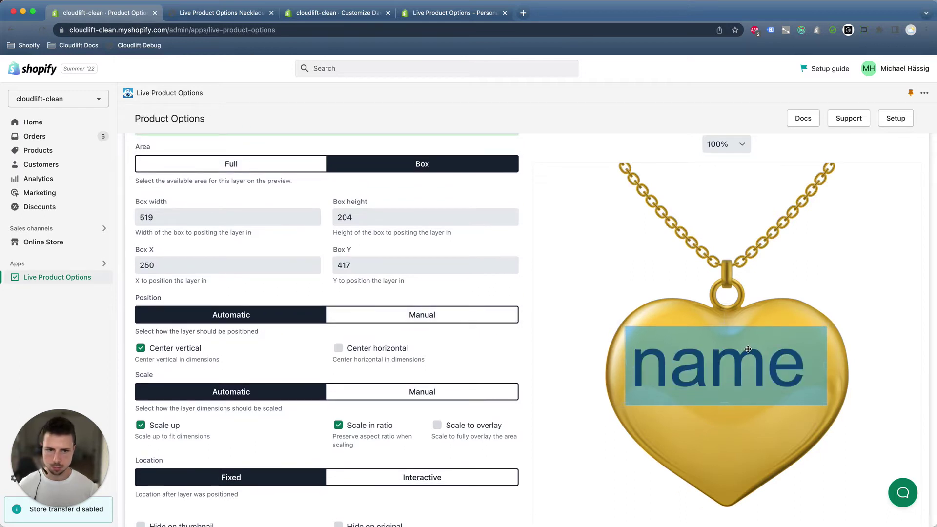
scroll(560, 286, up, 2)
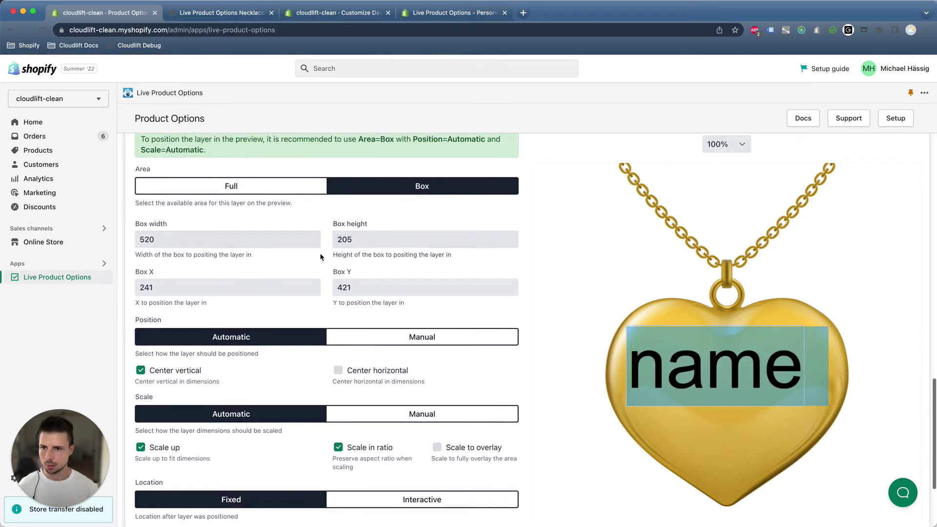
scroll(561, 286, up, 4)
Set the engraving layer's Text align to center in its Config settings.
click(157, 213)
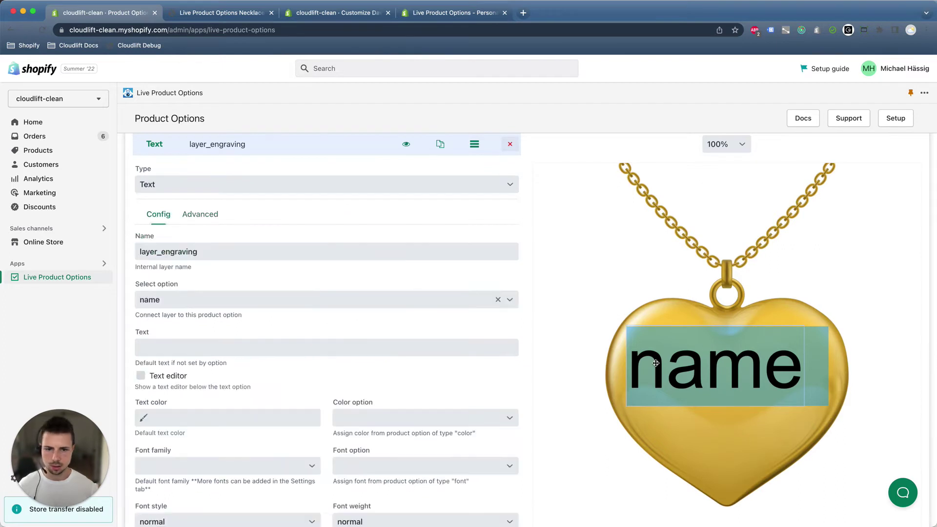
scroll(381, 365, down, 3)
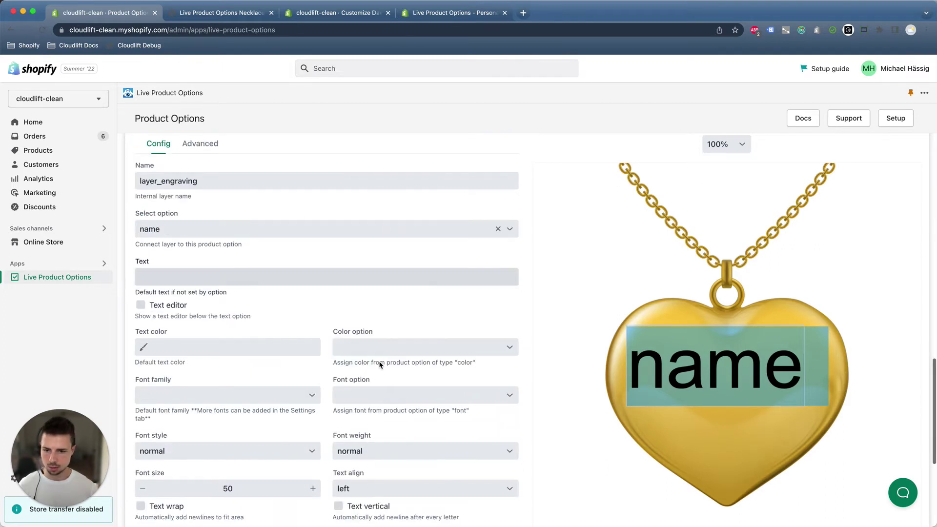
scroll(377, 367, down, 3)
click(373, 392)
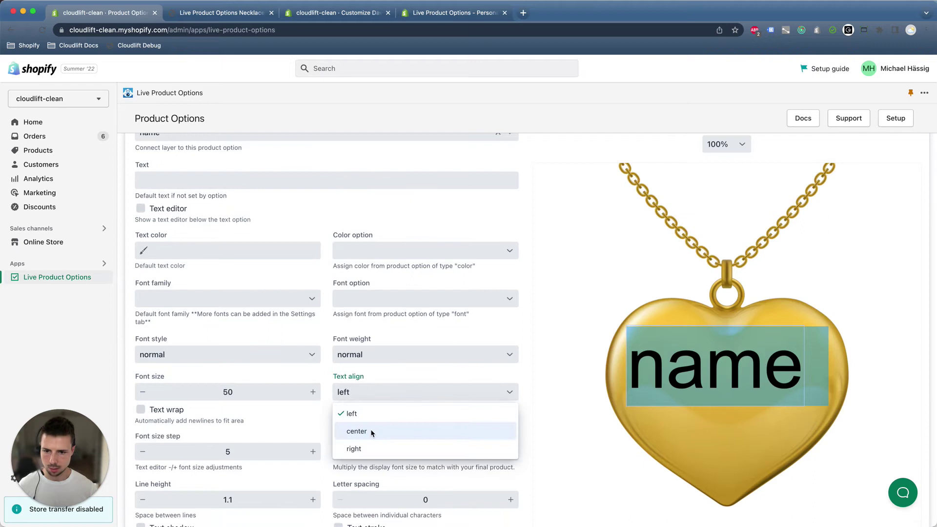
click(372, 430)
scroll(474, 384, up, 1)
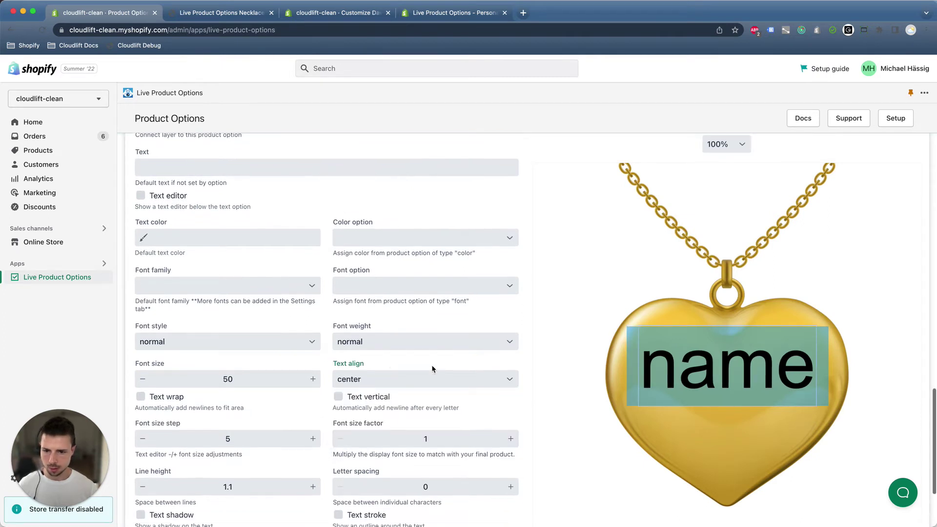
scroll(293, 308, up, 3)
scroll(192, 252, up, 1)
scroll(191, 253, up, 1)
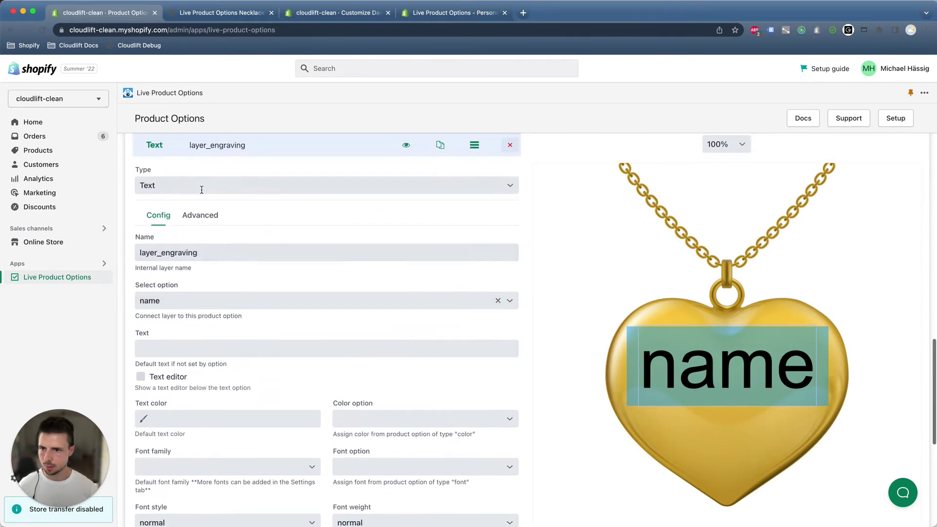
scroll(198, 256, up, 1)
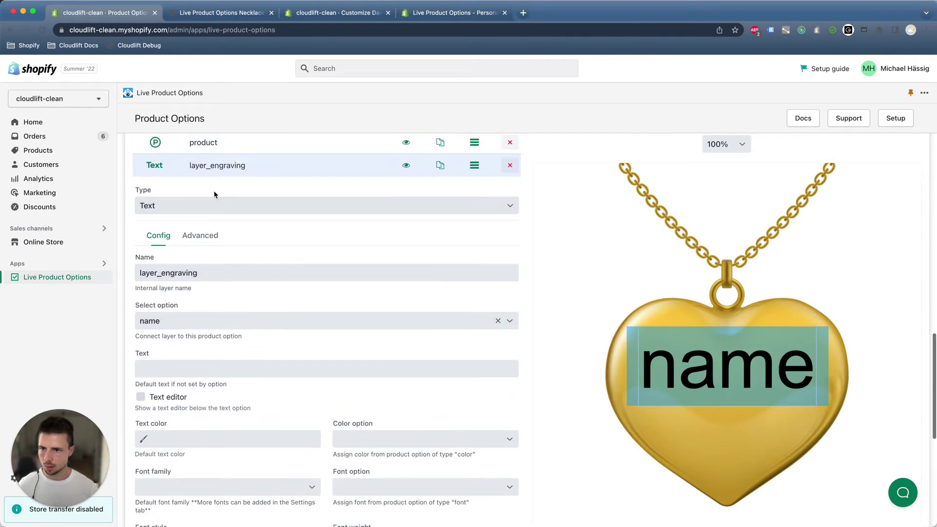
click(202, 238)
scroll(241, 402, down, 3)
scroll(260, 399, down, 2)
scroll(257, 399, down, 1)
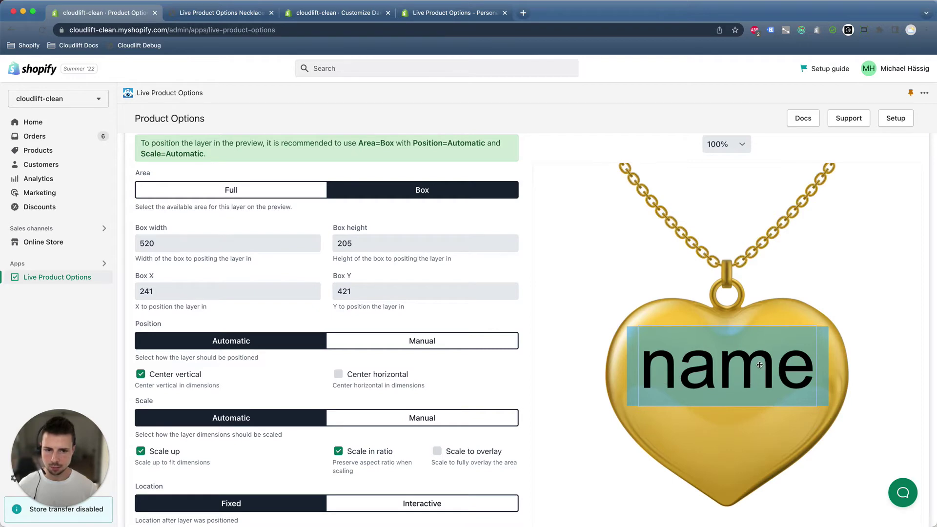
scroll(241, 310, up, 3)
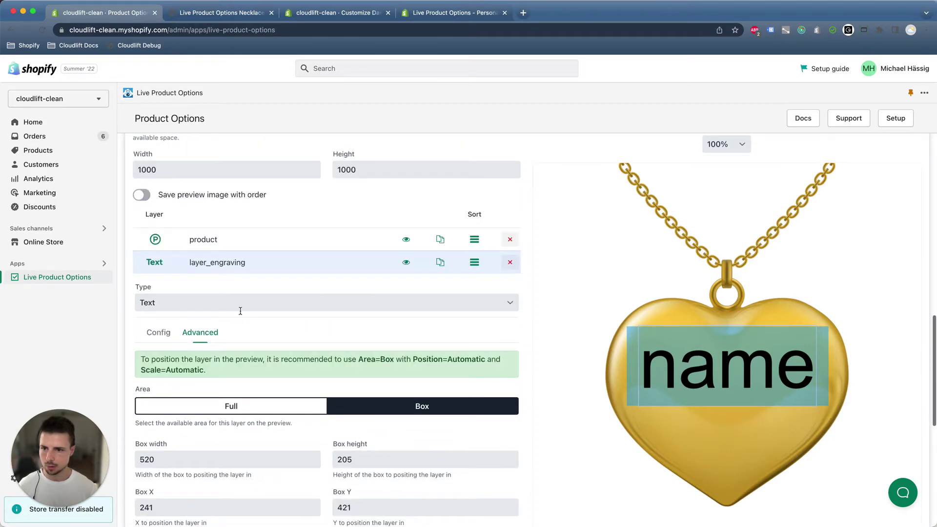
click(224, 268)
scroll(588, 318, up, 5)
click(575, 266)
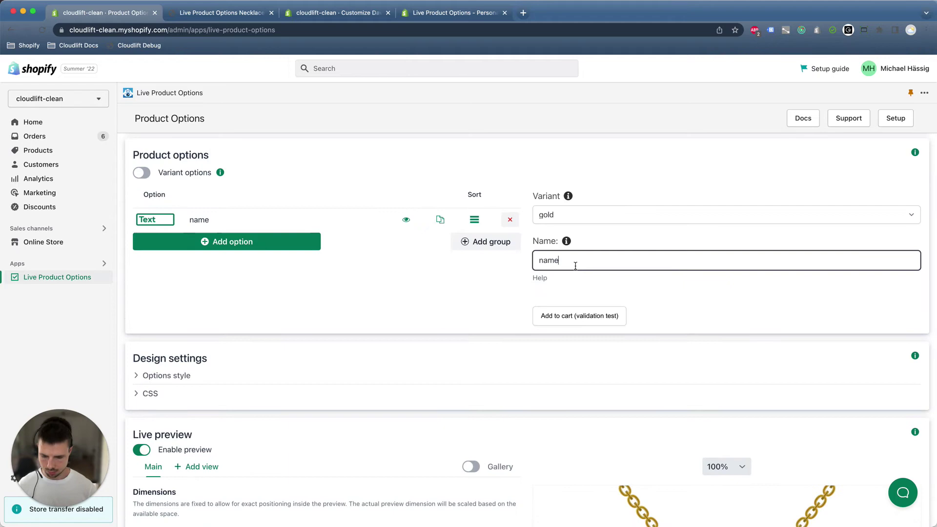
text(1234)
scroll(617, 268, down, 5)
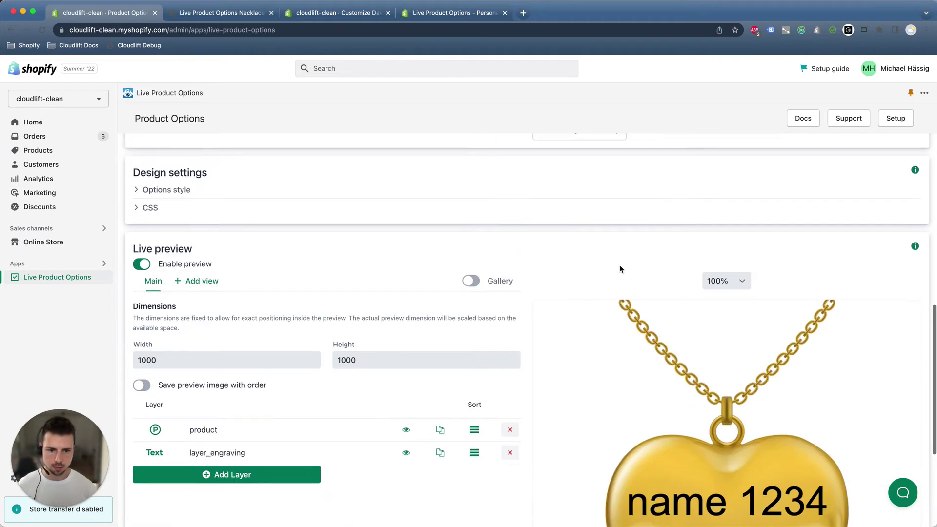
scroll(725, 444, up, 5)
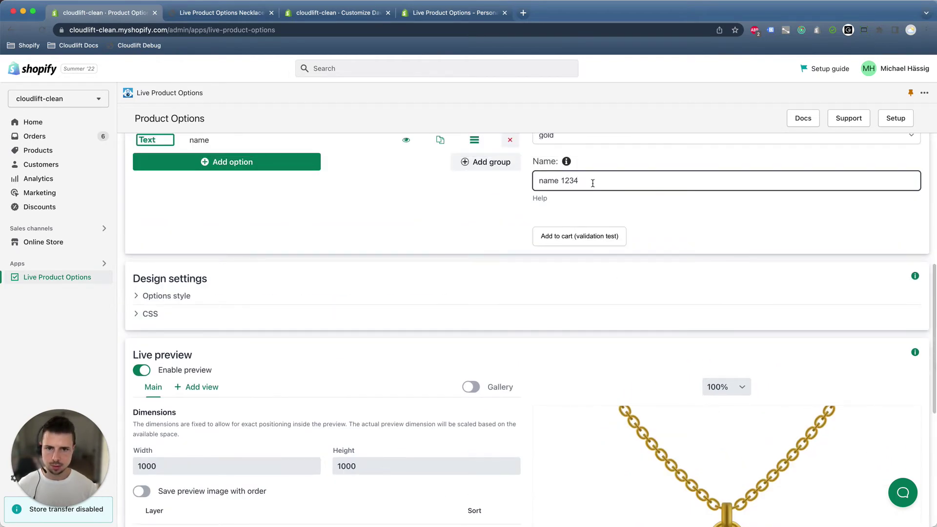
text(555555)
scroll(596, 187, down, 3)
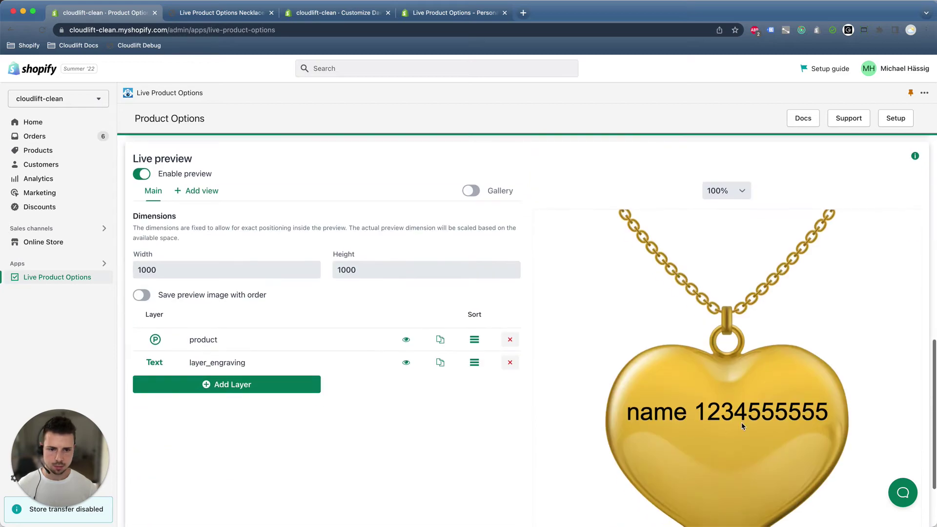
scroll(732, 389, up, 2)
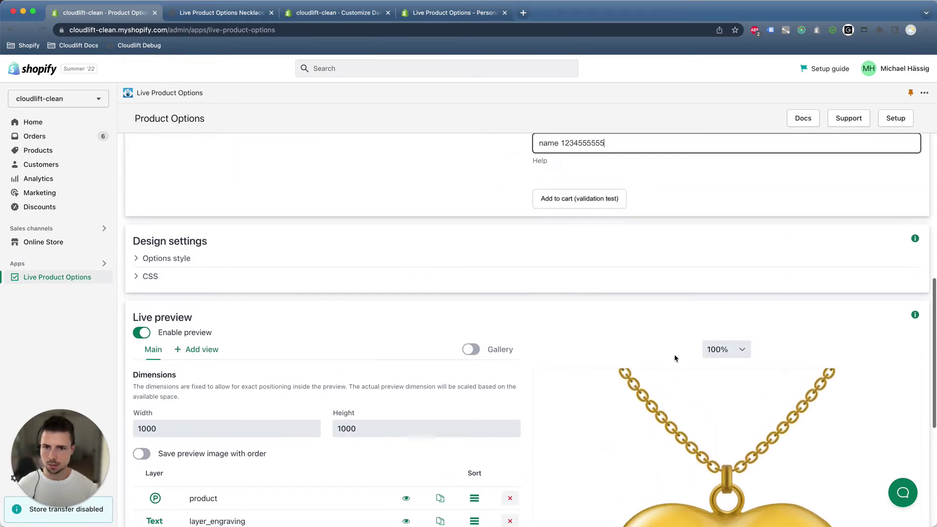
scroll(674, 344, down, 2)
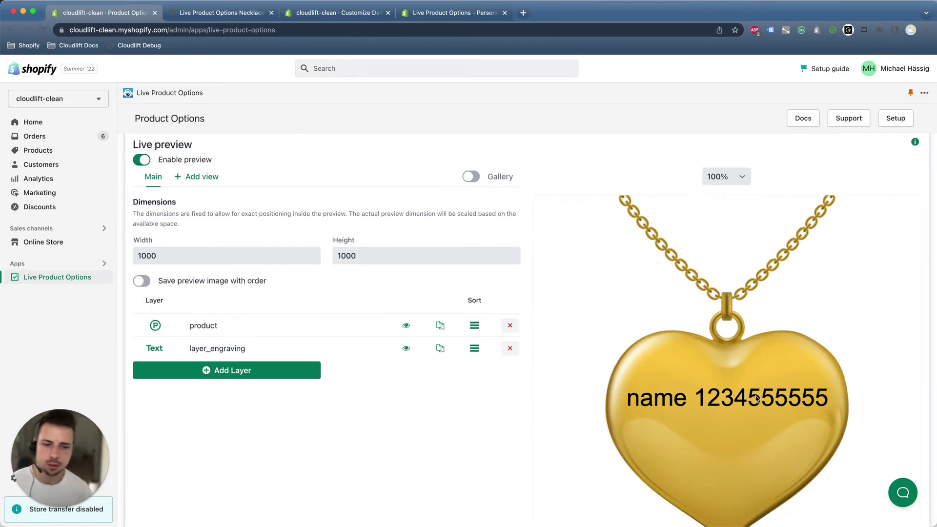
scroll(634, 395, up, 1)
scroll(686, 425, down, 2)
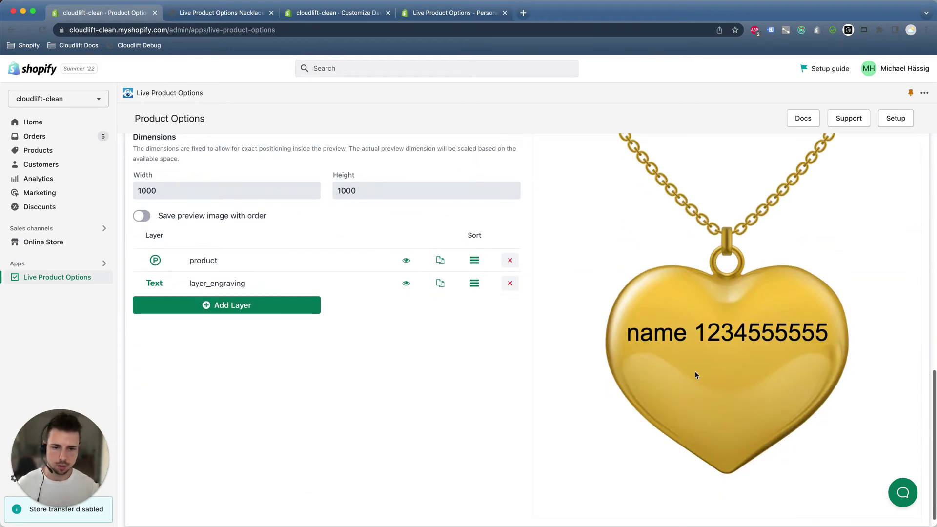
scroll(697, 377, up, 4)
Delete the extra digits so the test name reads 'name', and save the configuration.
click(210, 197)
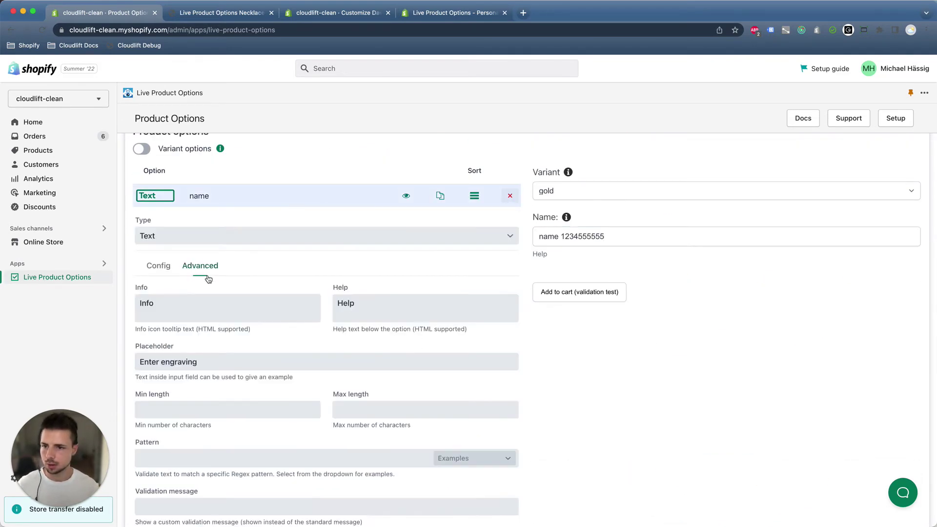
scroll(172, 297, down, 3)
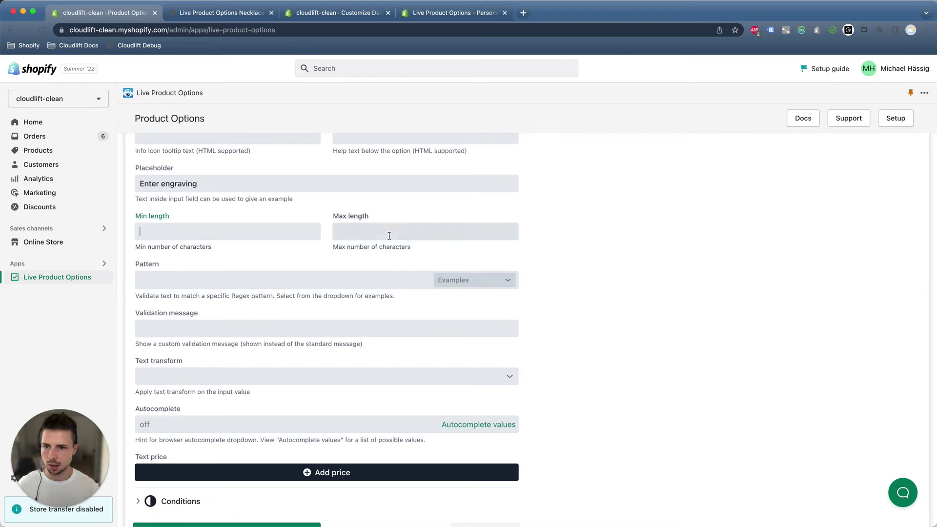
scroll(350, 328, up, 1)
scroll(387, 349, up, 4)
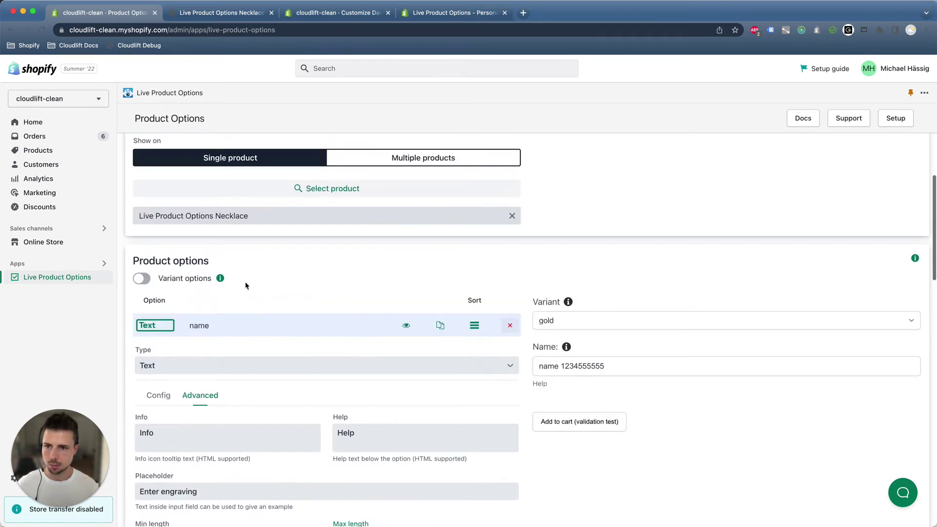
click(228, 325)
scroll(554, 278, down, 3)
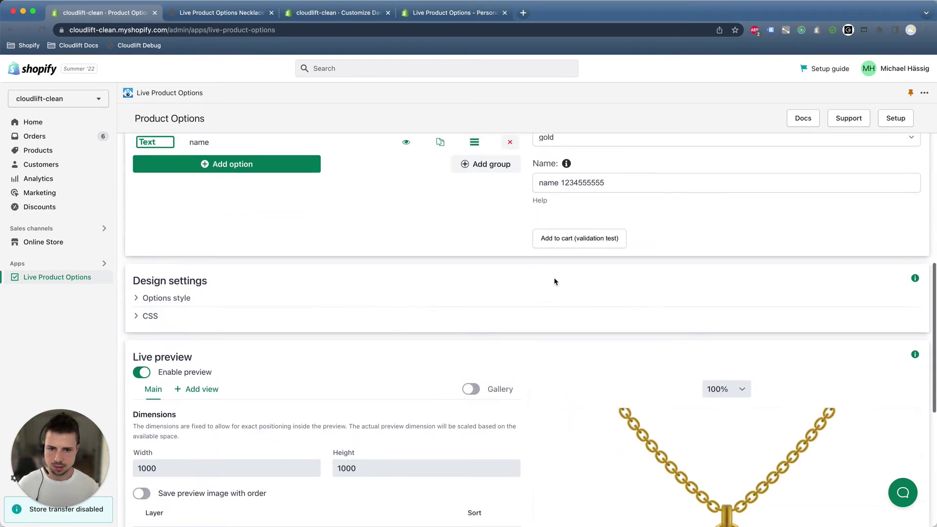
double_click(578, 183)
key(BackSpace)
scroll(487, 224, up, 5)
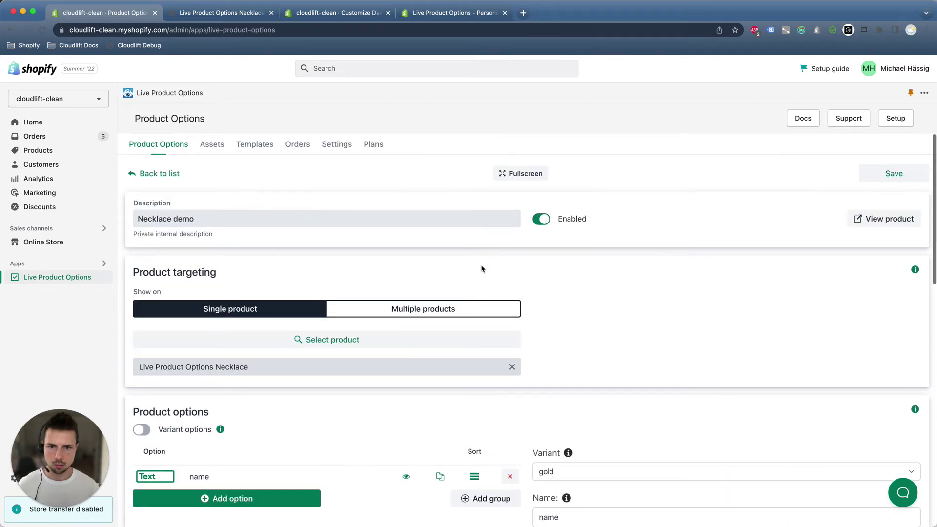
click(890, 176)
View the necklace on the storefront and enter MICHAEL as the engraving name.
click(870, 222)
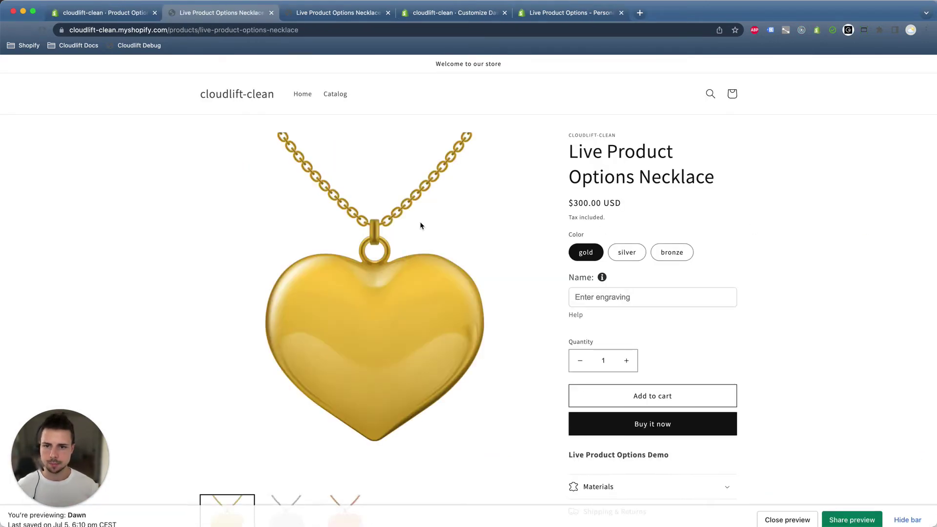
click(599, 301)
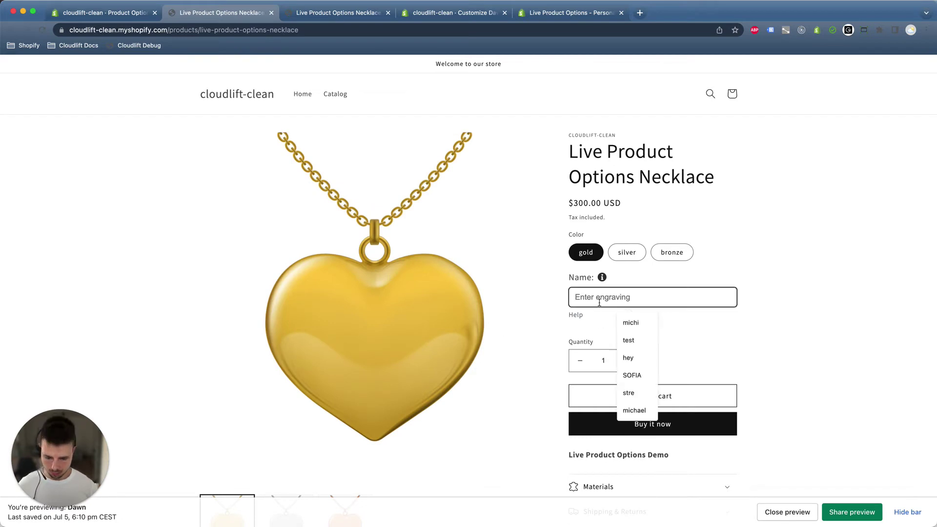
text(MICHAEL)
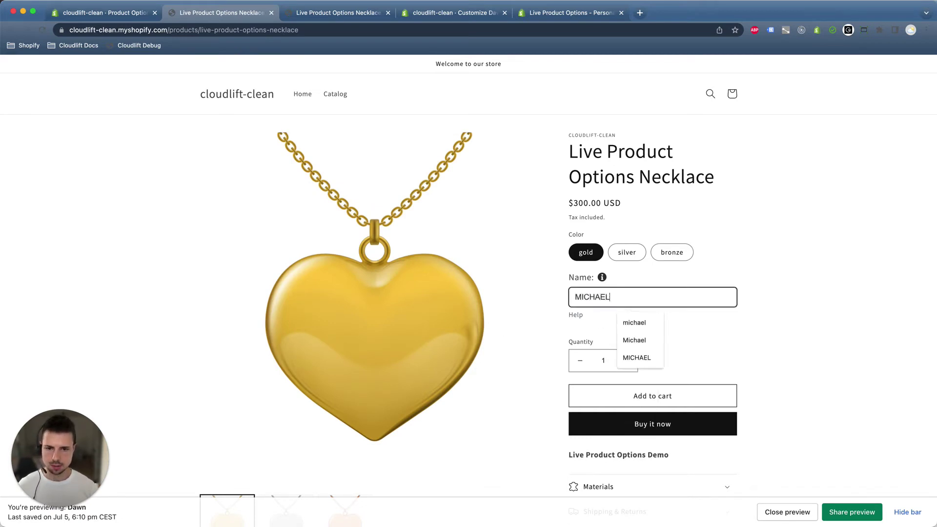
click(369, 332)
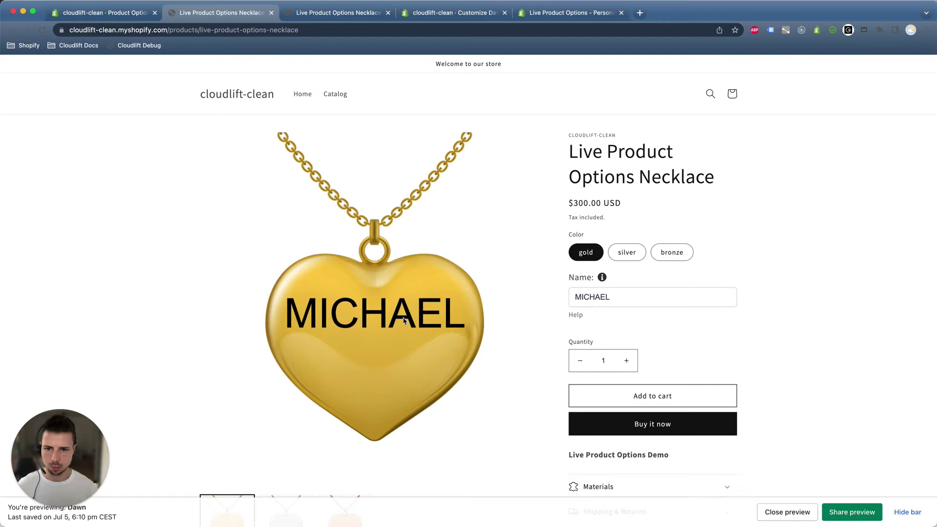
scroll(365, 303, down, 1)
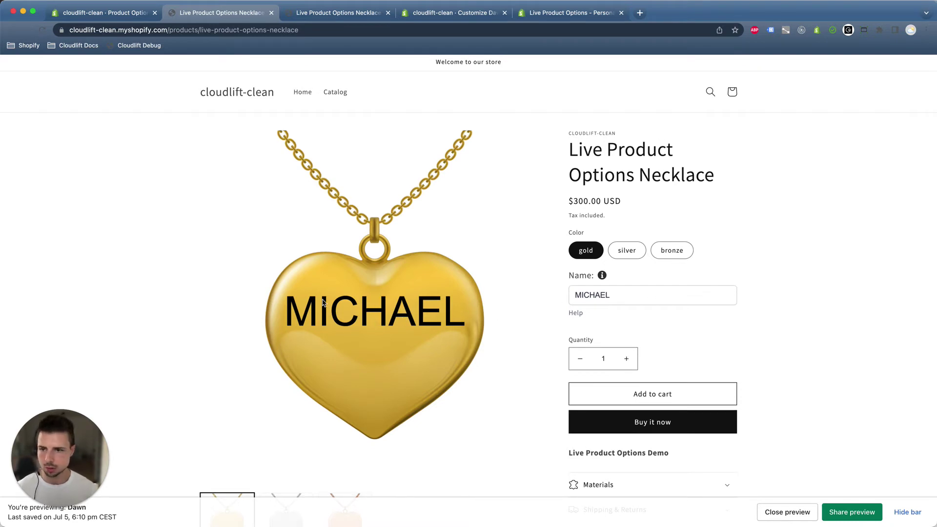
Return to the product options admin and open layer_engraving's Config settings.
click(156, 3)
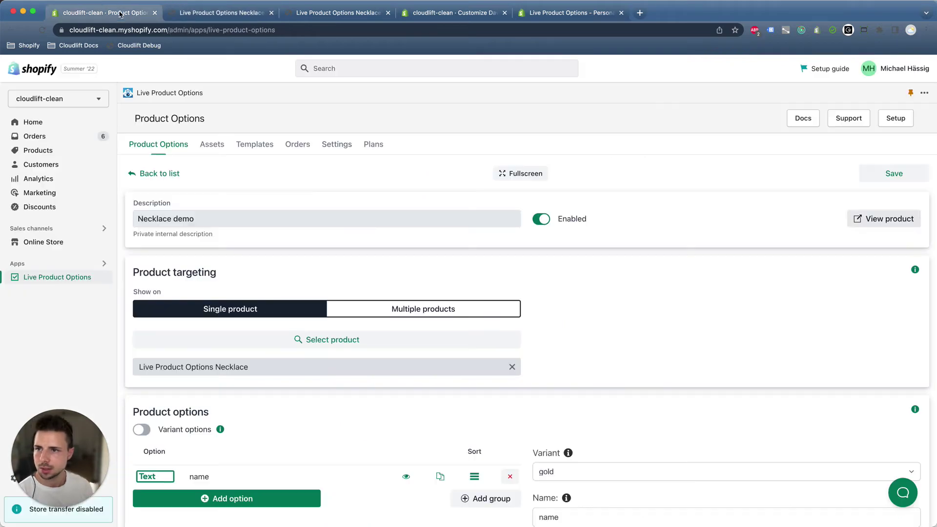
scroll(389, 266, down, 2)
scroll(384, 274, down, 5)
scroll(383, 273, down, 3)
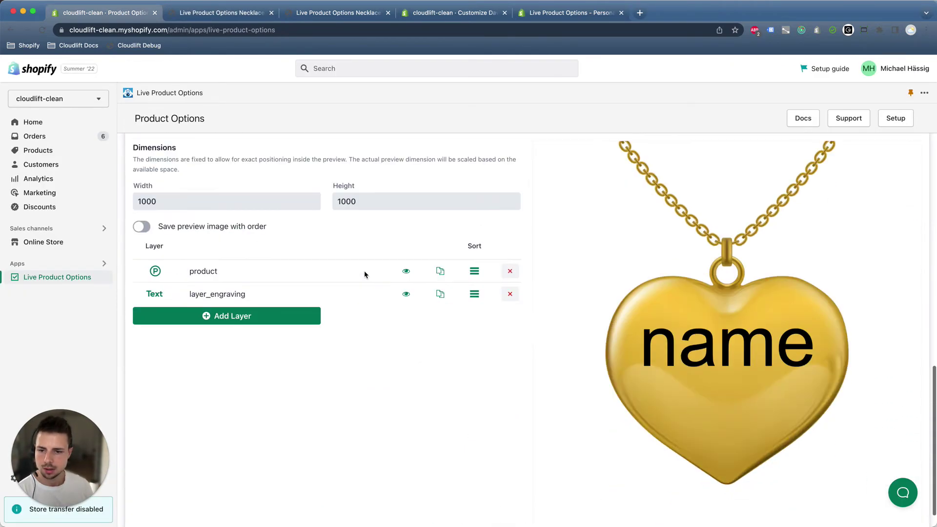
click(293, 294)
scroll(298, 292, down, 4)
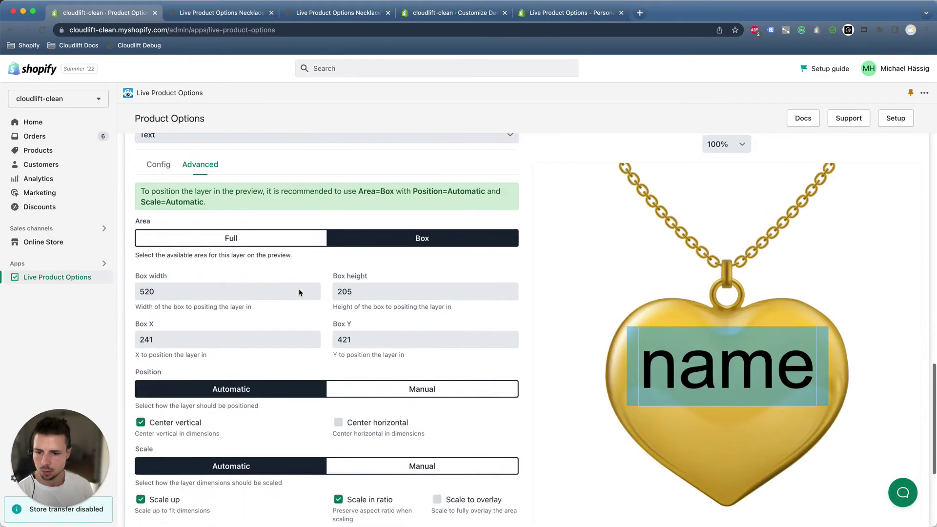
scroll(299, 291, up, 3)
click(159, 260)
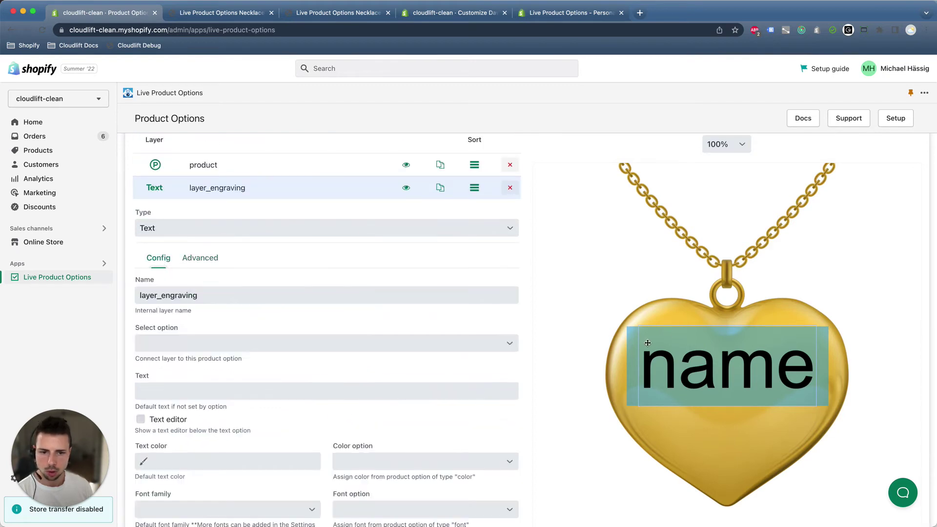
scroll(466, 318, down, 2)
scroll(467, 311, down, 2)
scroll(468, 307, down, 1)
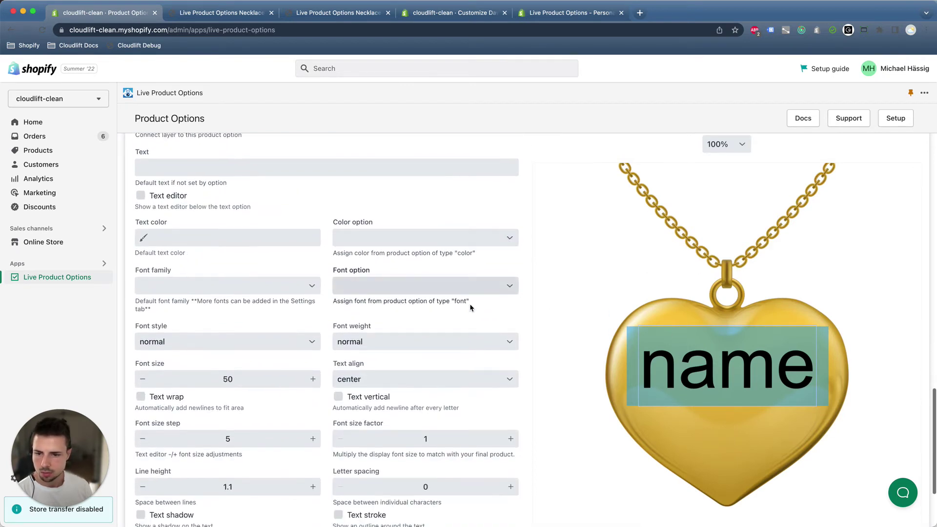
scroll(469, 307, down, 2)
scroll(380, 295, up, 2)
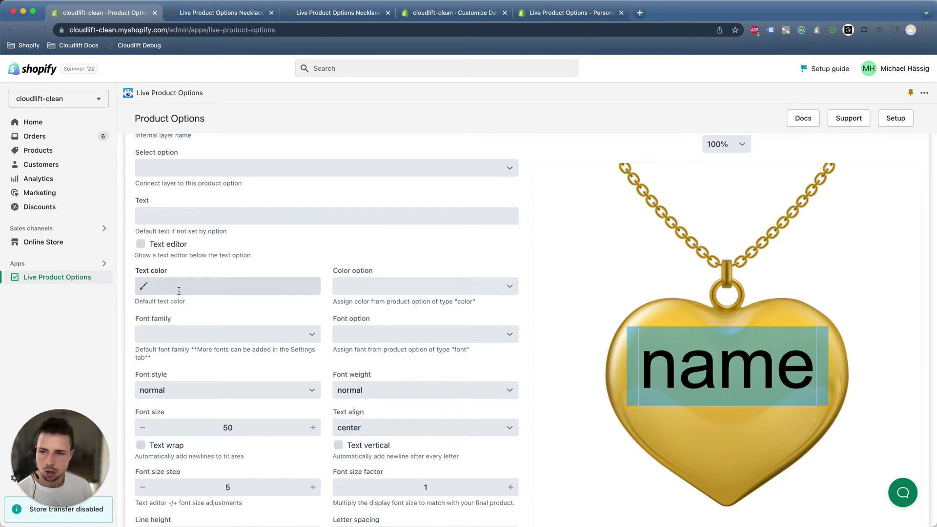
scroll(220, 301, up, 1)
scroll(291, 318, up, 3)
scroll(287, 305, up, 3)
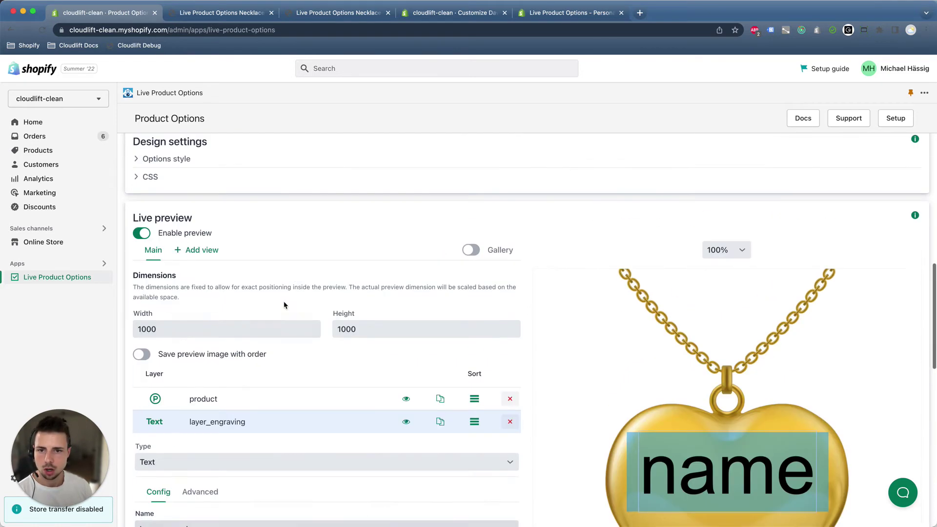
scroll(564, 255, up, 2)
scroll(578, 257, up, 2)
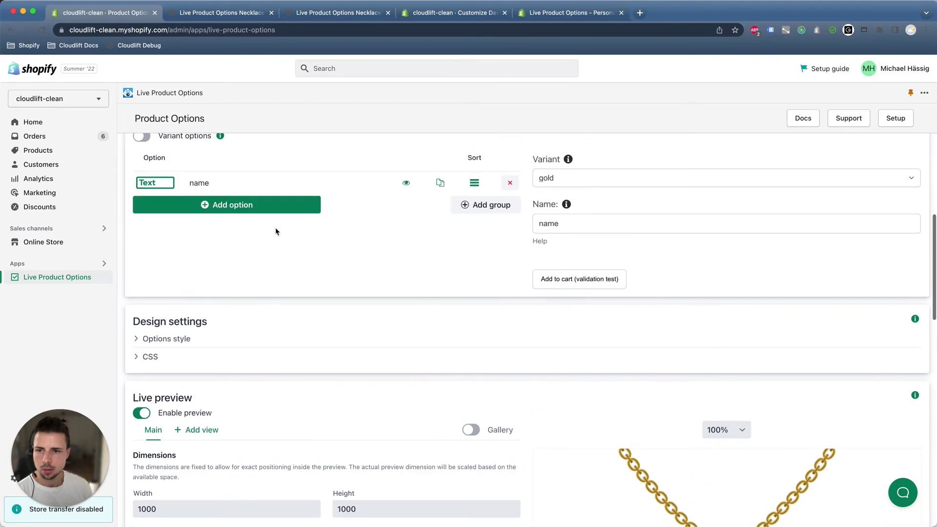
scroll(276, 232, down, 3)
scroll(640, 380, down, 1)
scroll(709, 435, down, 1)
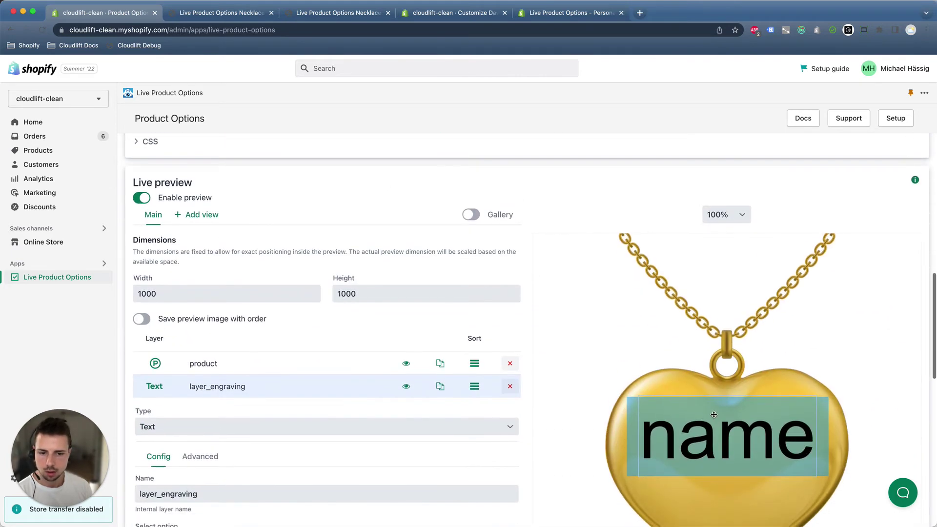
scroll(704, 432, down, 1)
scroll(513, 381, down, 3)
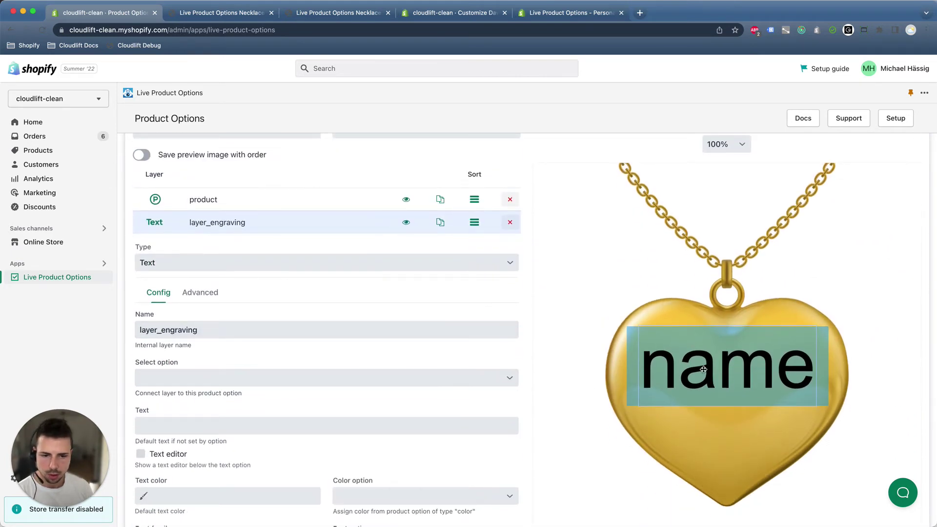
scroll(170, 391, down, 2)
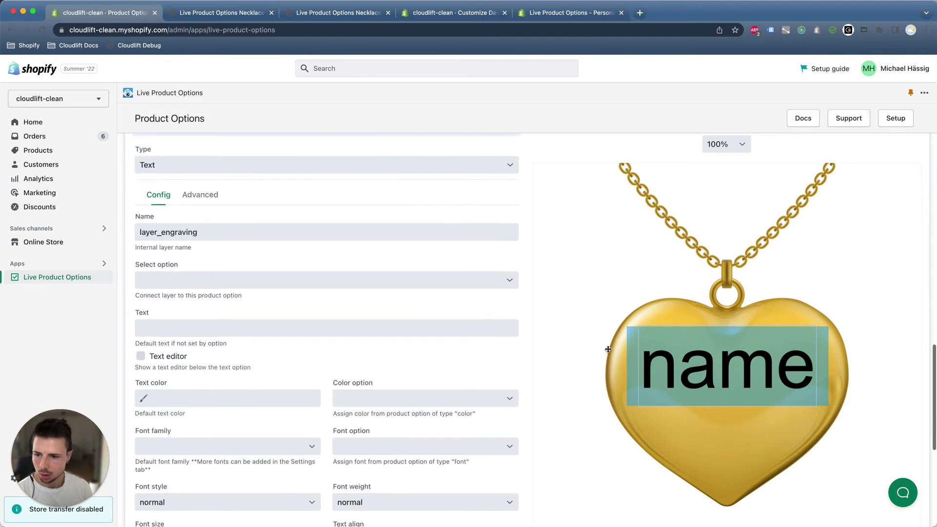
Set the engraving text colour to dark grey #424242.
click(154, 398)
drag(164, 262, 155, 249)
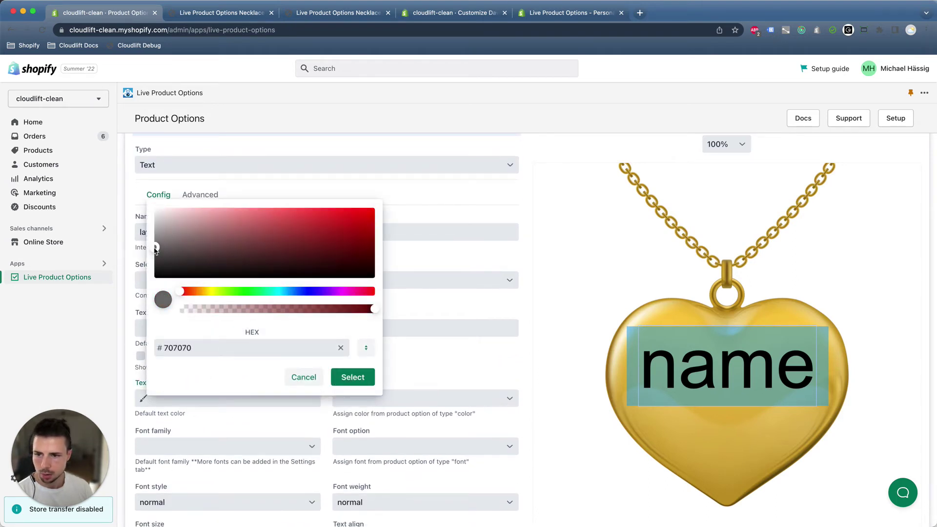
click(352, 377)
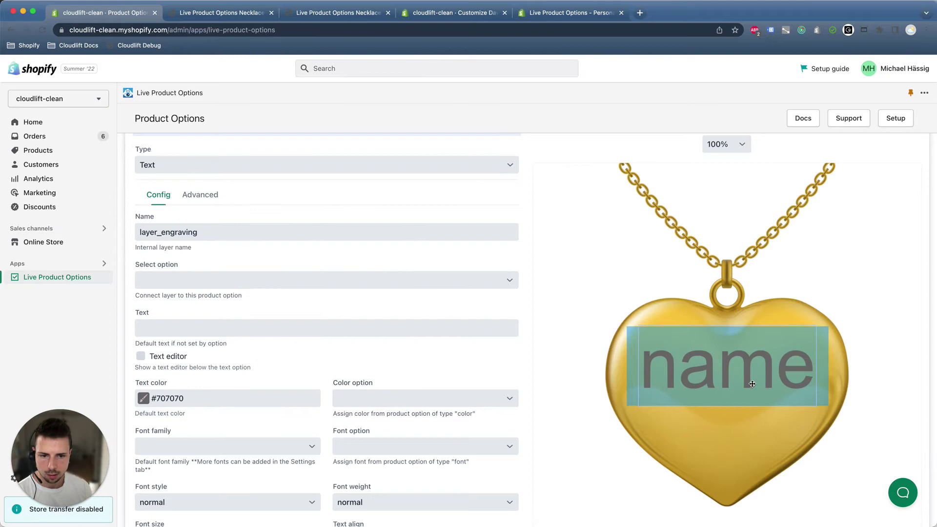
click(144, 398)
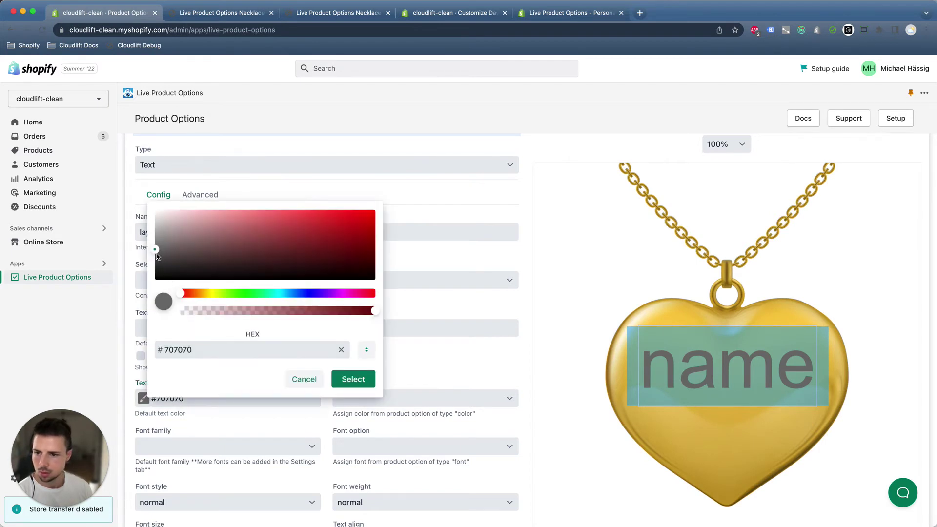
drag(157, 255, 157, 263)
click(341, 381)
scroll(465, 372, down, 5)
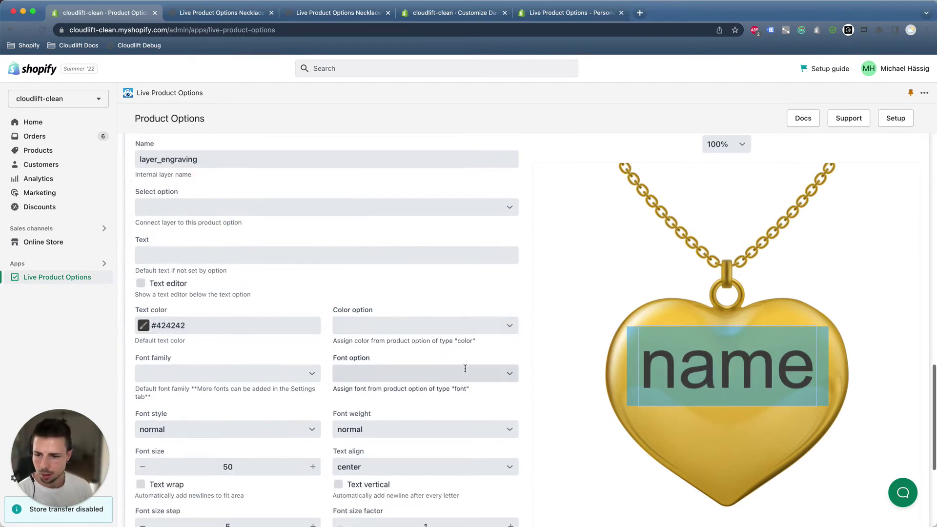
scroll(687, 357, down, 2)
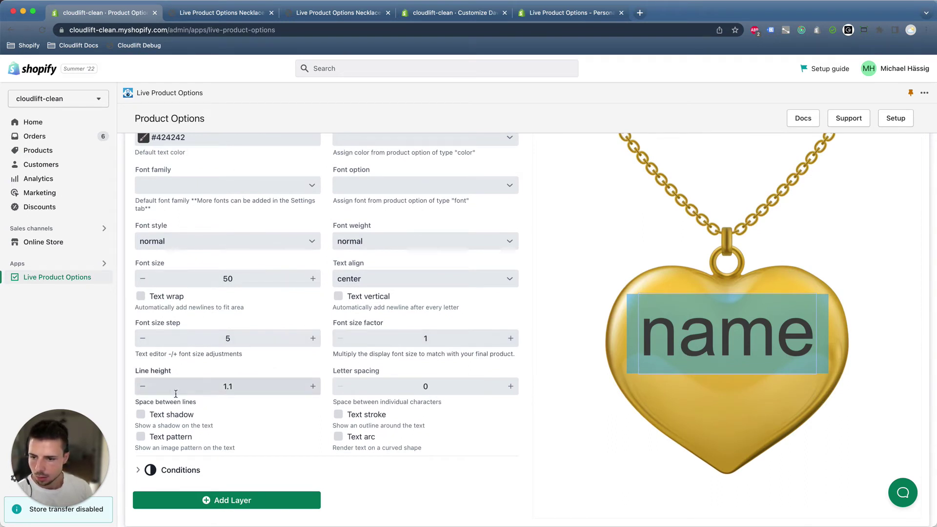
Enable a grey text shadow with Offset X and Y of 1 and blur 1.
click(167, 420)
scroll(230, 417, down, 2)
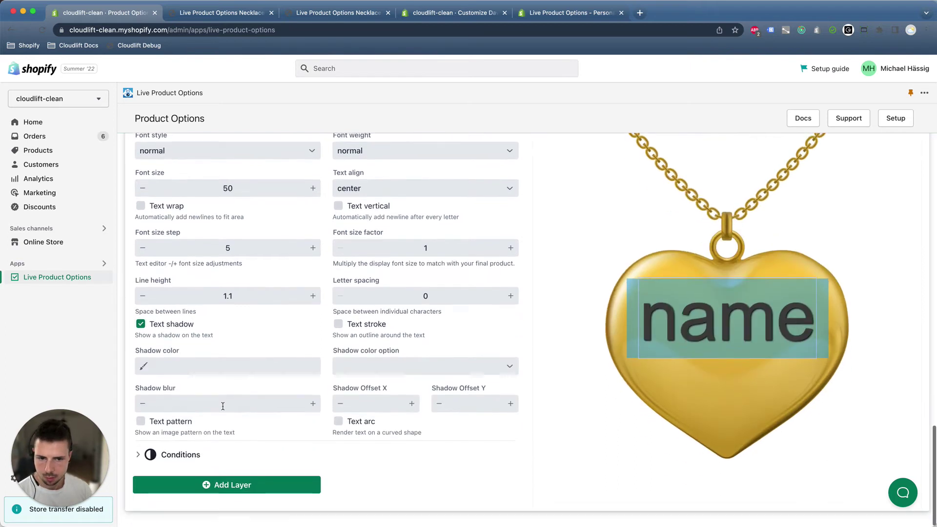
click(145, 367)
click(157, 221)
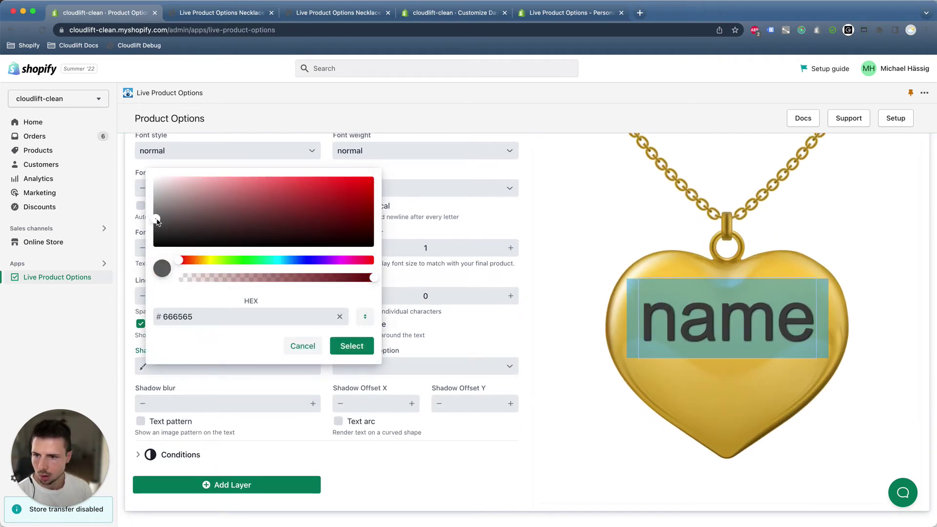
click(352, 346)
click(386, 401)
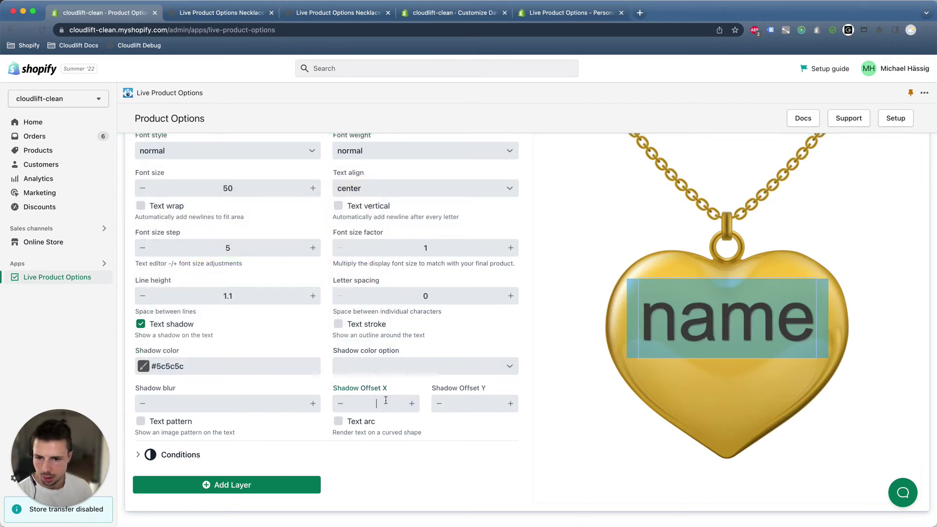
click(473, 402)
text(1)
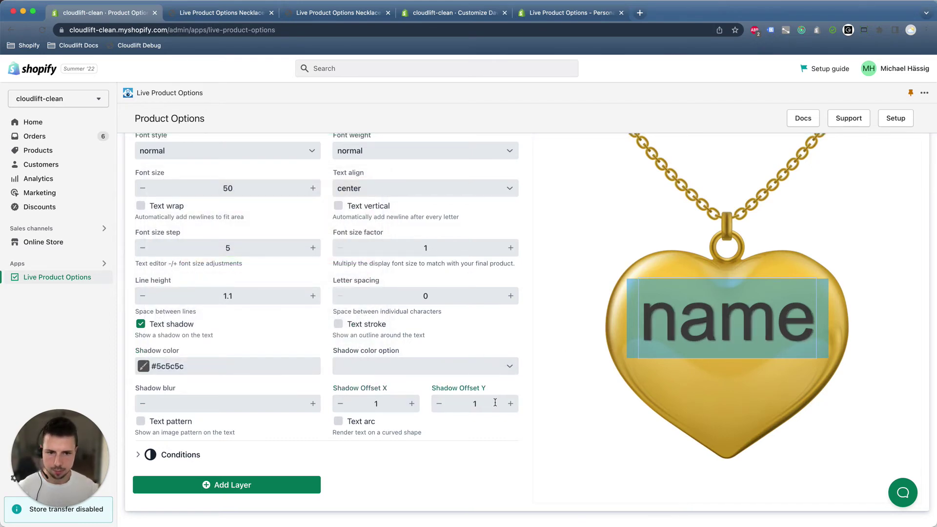
click(525, 404)
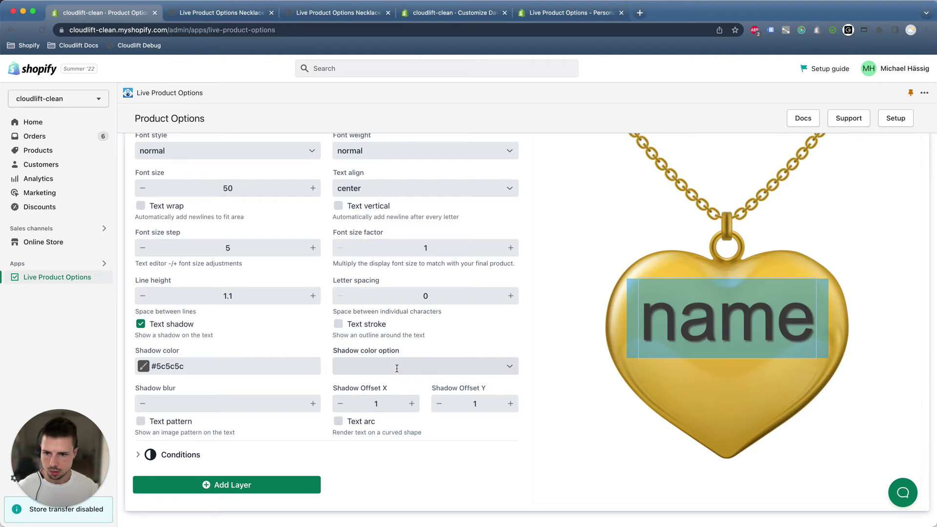
click(191, 400)
text(1)
click(476, 404)
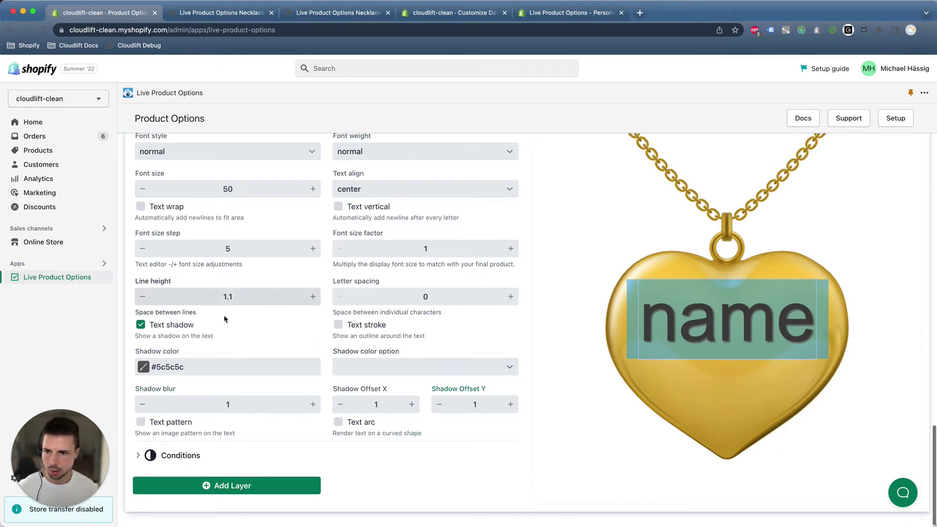
scroll(227, 307, up, 3)
scroll(226, 319, down, 3)
Lighten the shadow colour to #cfcfcf.
click(145, 367)
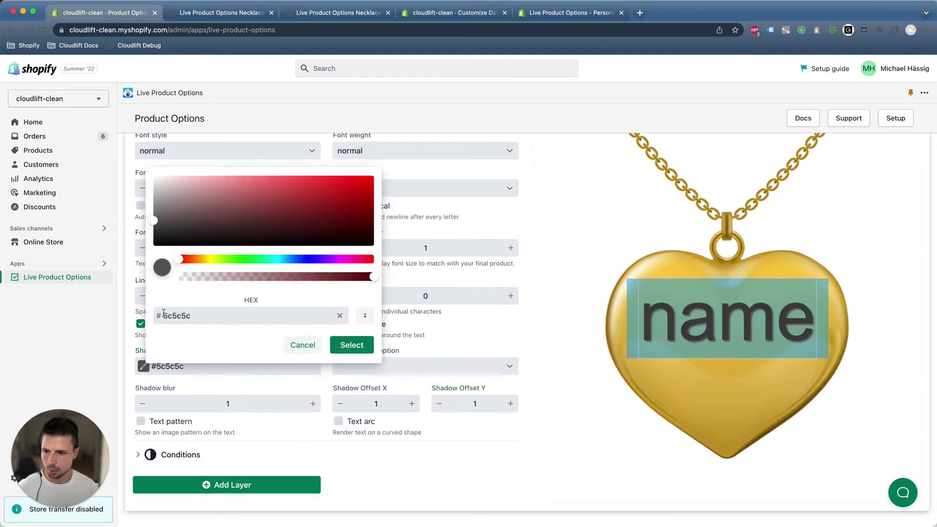
drag(152, 221, 148, 201)
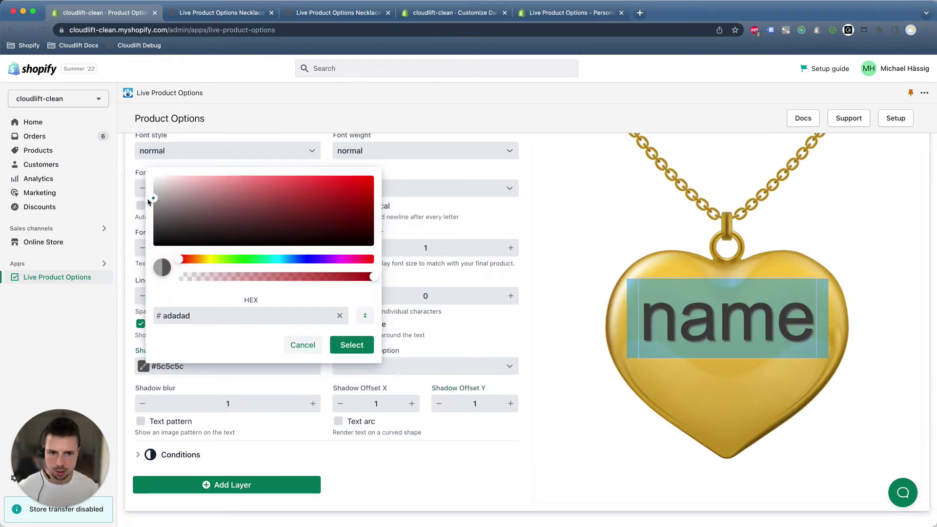
click(346, 348)
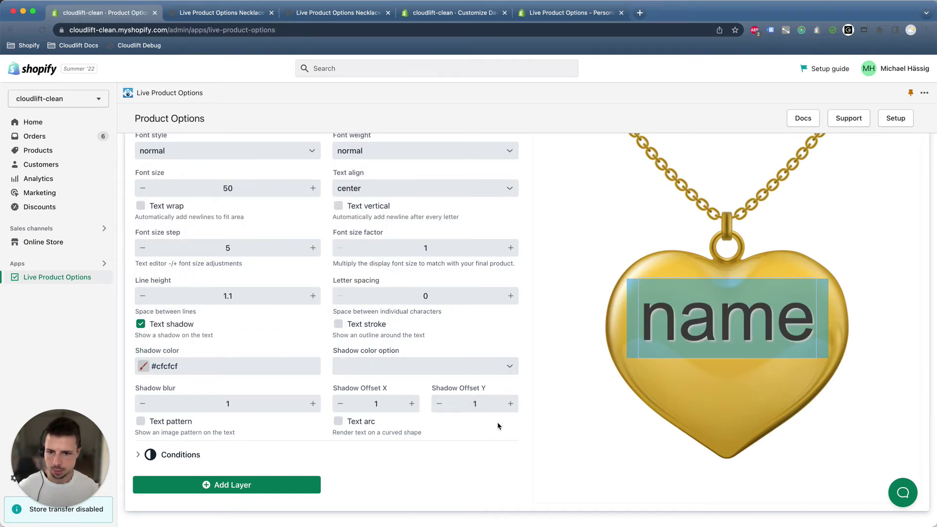
scroll(498, 426, up, 5)
scroll(272, 263, up, 3)
click(282, 200)
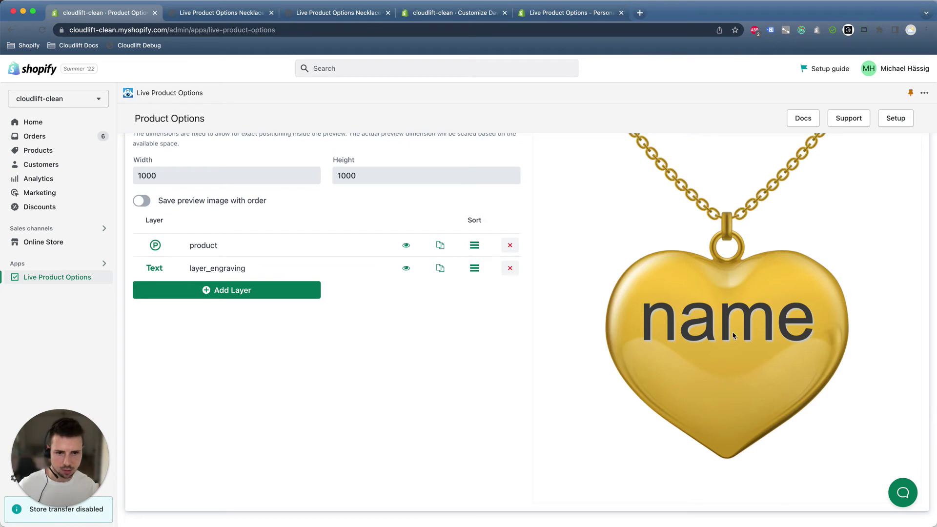
scroll(600, 340, up, 2)
scroll(365, 337, up, 5)
scroll(376, 341, up, 1)
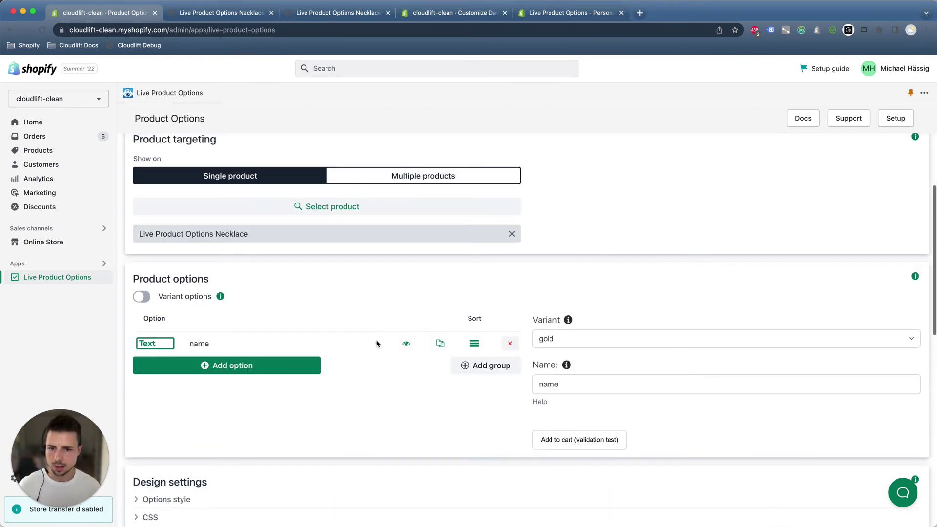
scroll(440, 359, down, 1)
Set the name option's Text transform to uppercase and test it with 'NAMEE'.
click(243, 331)
scroll(195, 324, down, 2)
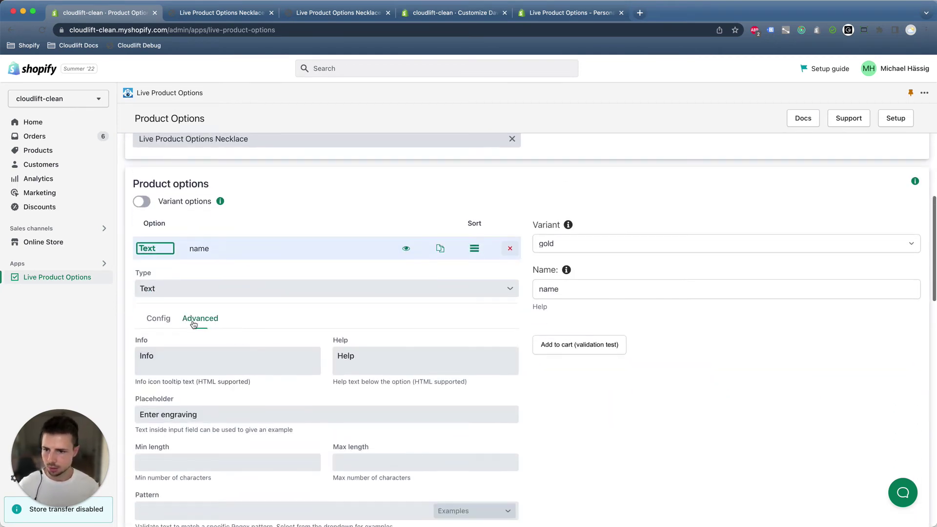
scroll(272, 323, down, 2)
scroll(201, 369, down, 1)
scroll(201, 369, down, 1)
scroll(176, 377, down, 2)
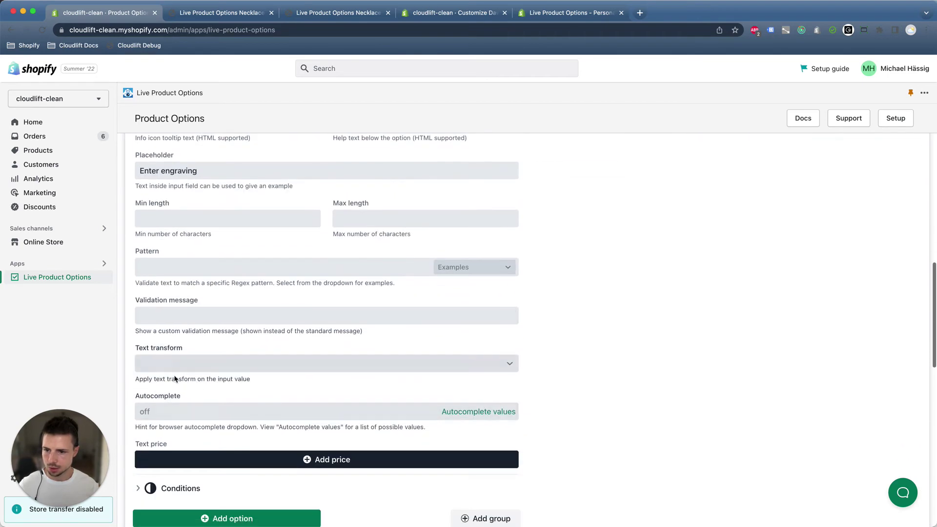
click(167, 364)
click(210, 412)
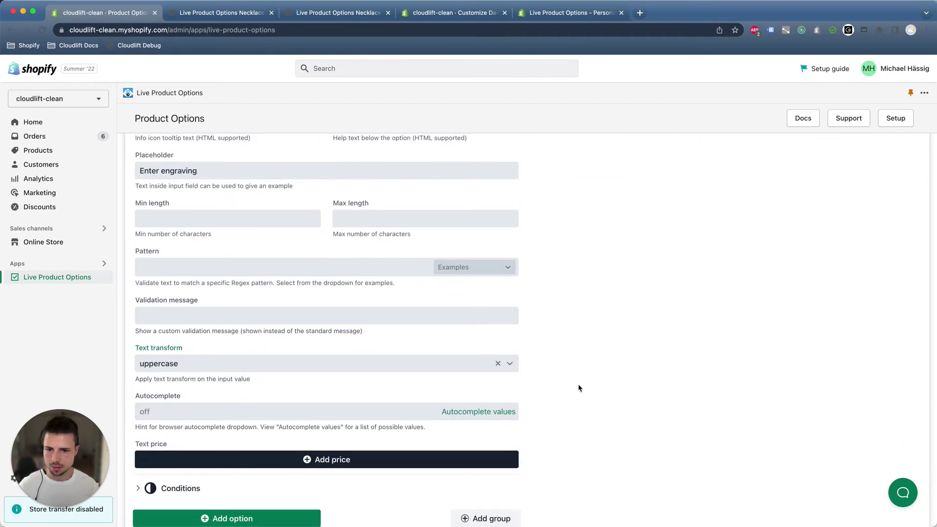
scroll(561, 387, up, 2)
scroll(367, 263, up, 3)
click(256, 220)
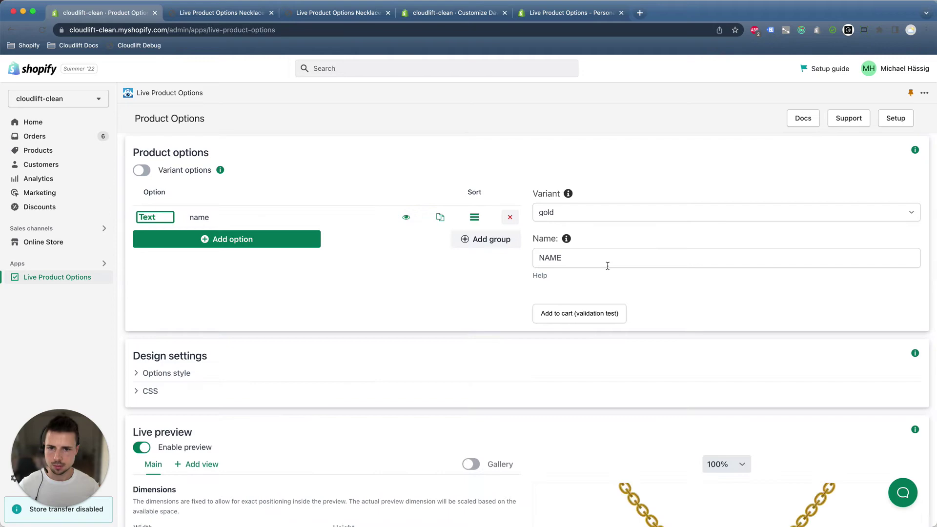
scroll(607, 265, down, 3)
scroll(652, 313, down, 1)
scroll(659, 388, up, 5)
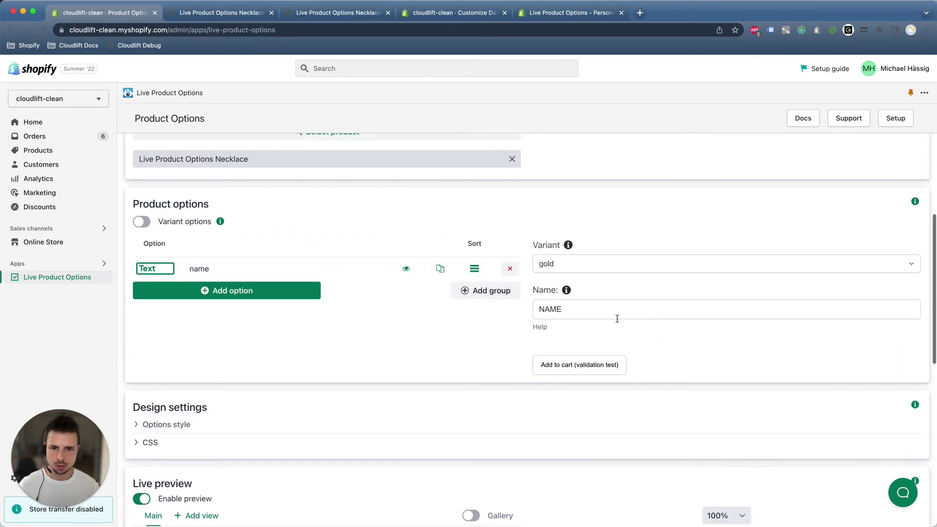
click(575, 310)
text(e)
scroll(627, 367, down, 5)
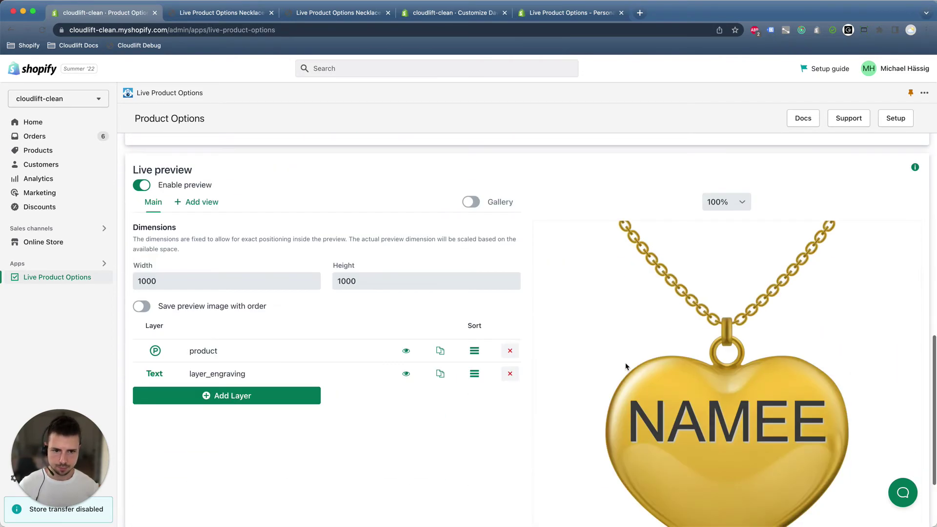
scroll(772, 442, up, 2)
scroll(766, 429, up, 2)
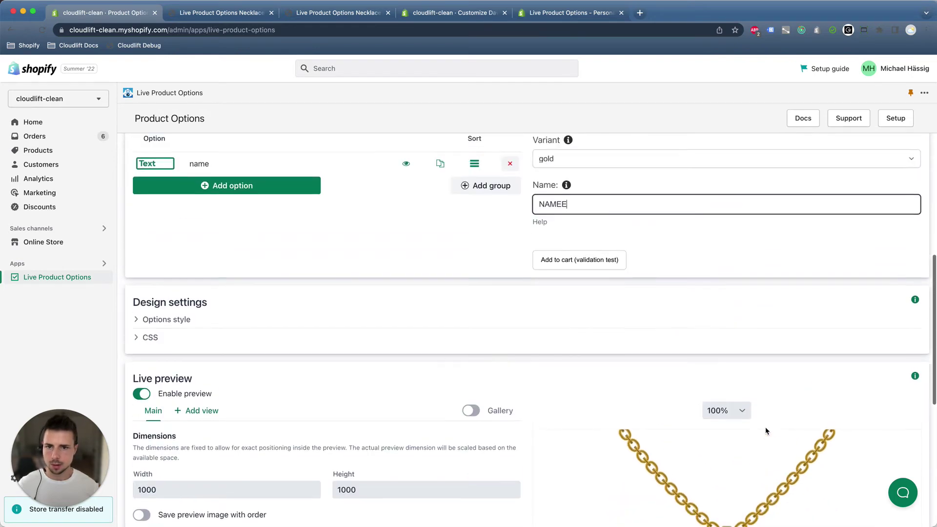
scroll(674, 388, up, 2)
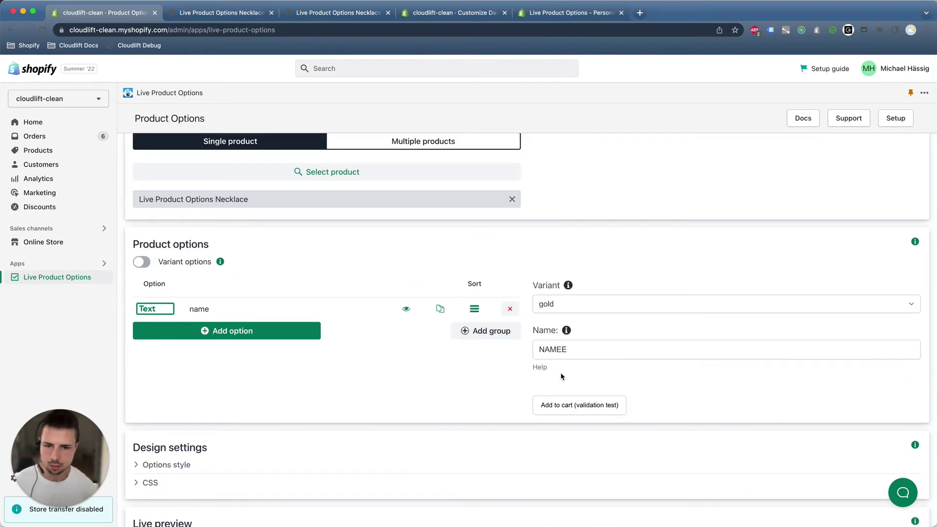
Add a second product option of type Font select.
click(186, 333)
scroll(292, 347, down, 3)
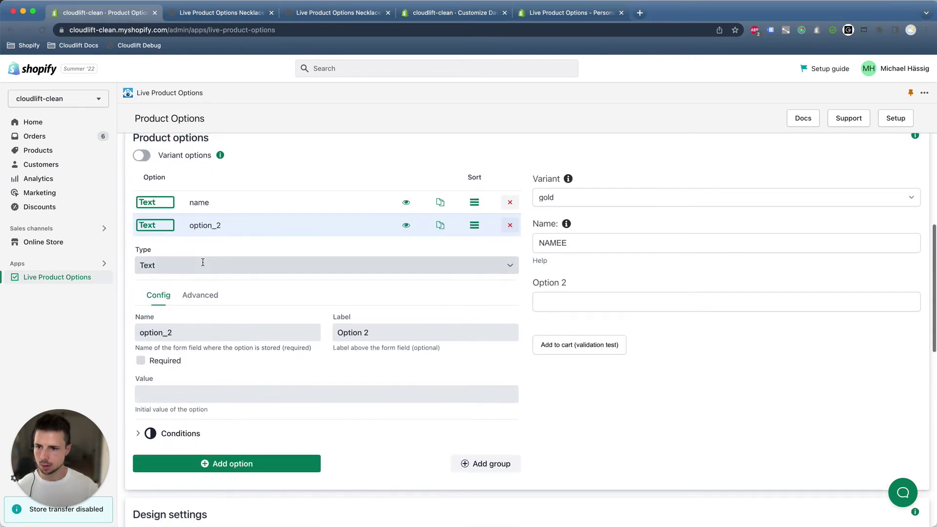
click(202, 264)
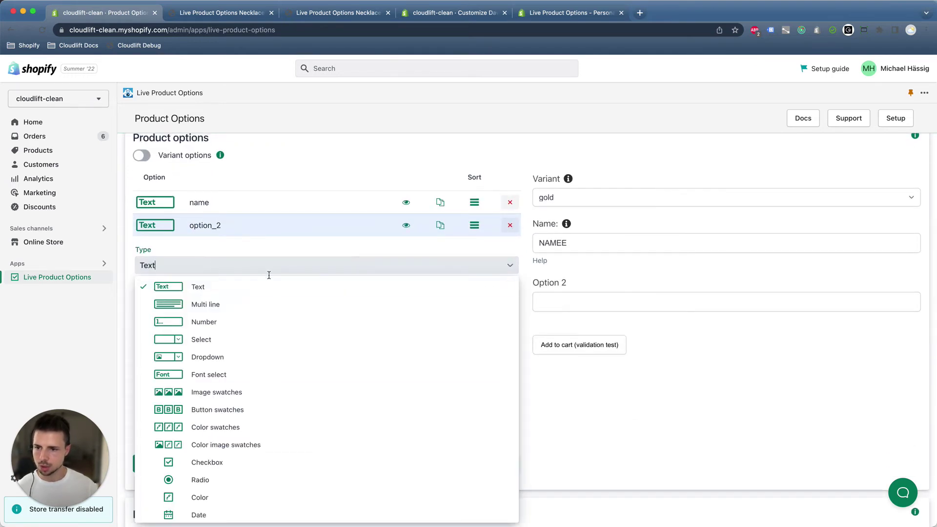
click(234, 376)
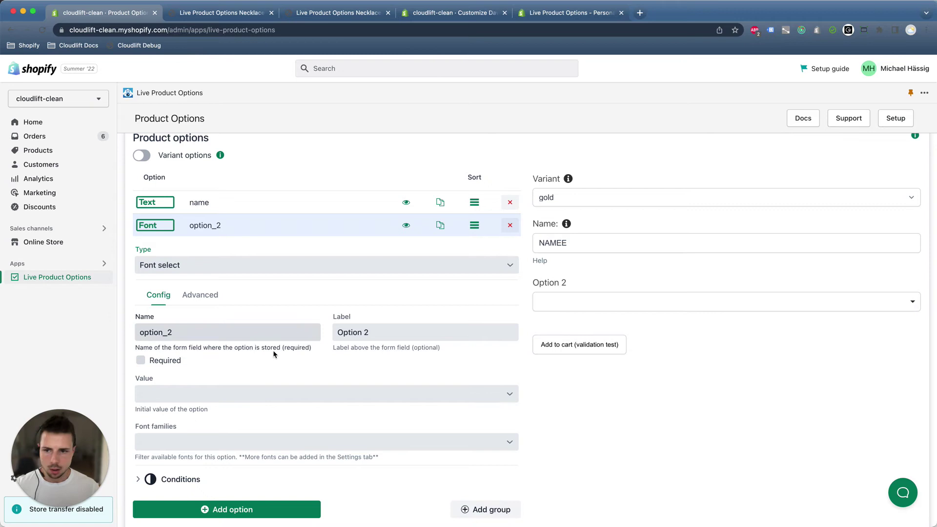
scroll(226, 333, down, 1)
text(font)
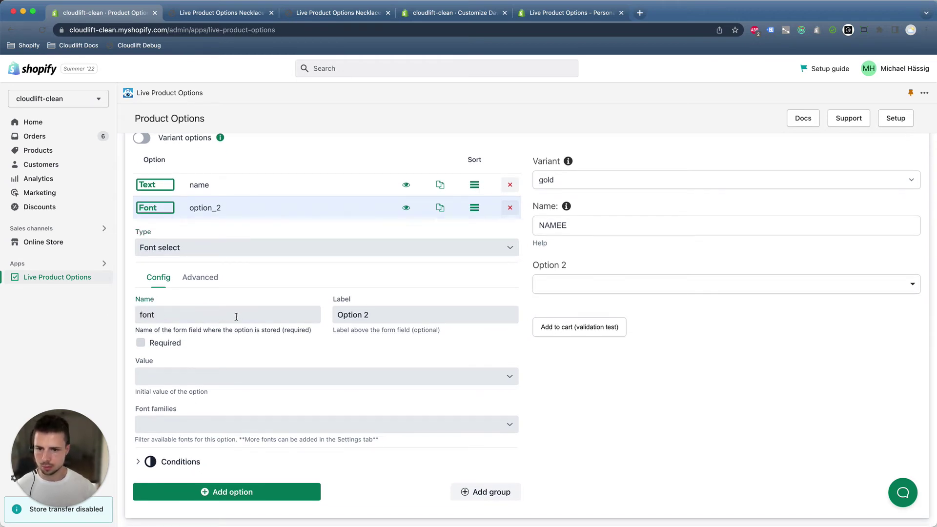
Name the font option 'font', label it 'Font', and review its font families.
drag(370, 315, 334, 315)
text(Font)
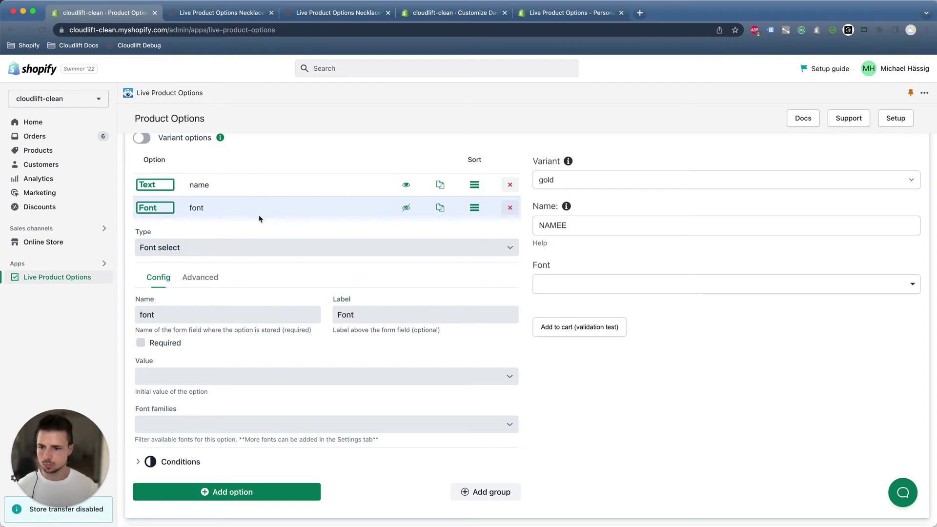
click(160, 424)
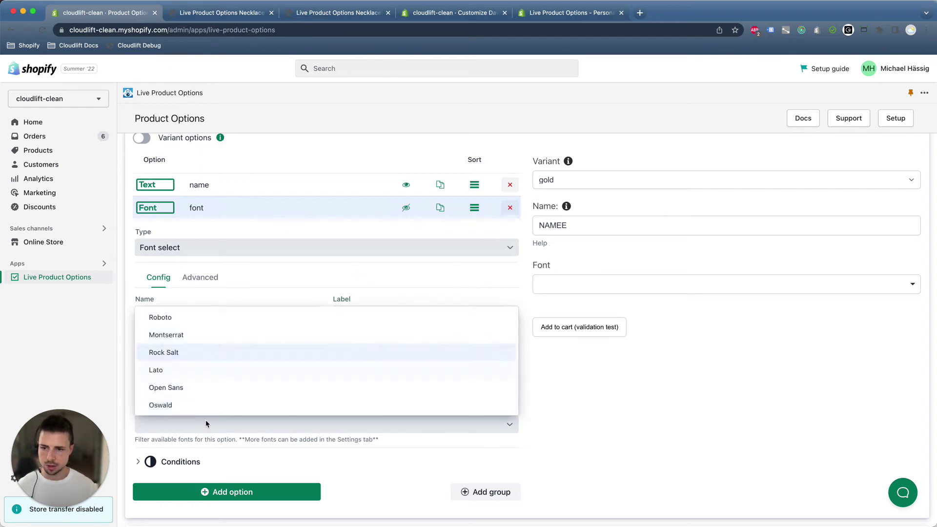
click(576, 442)
scroll(575, 442, up, 5)
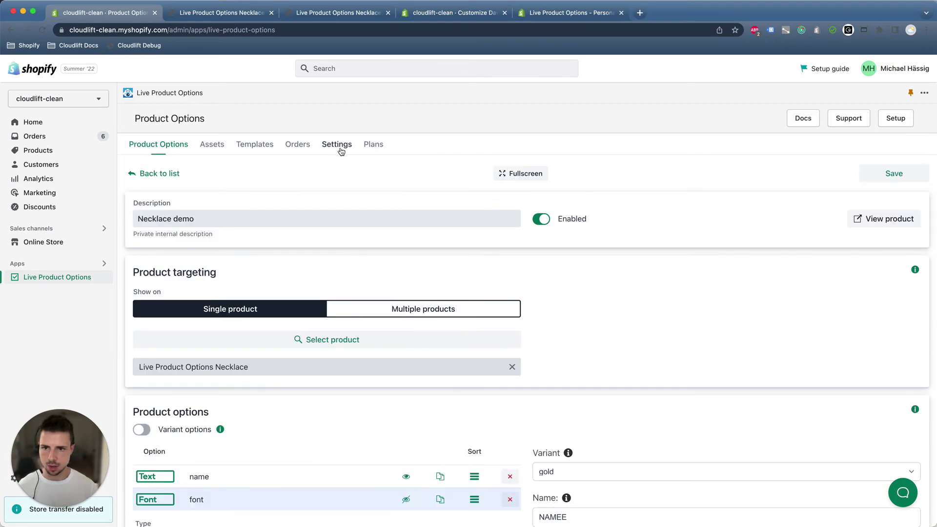
scroll(439, 237, down, 5)
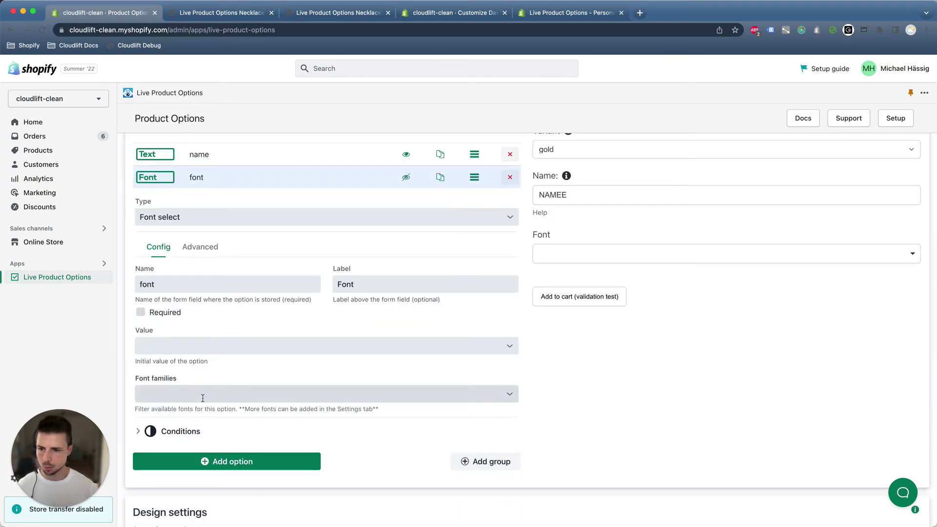
click(194, 180)
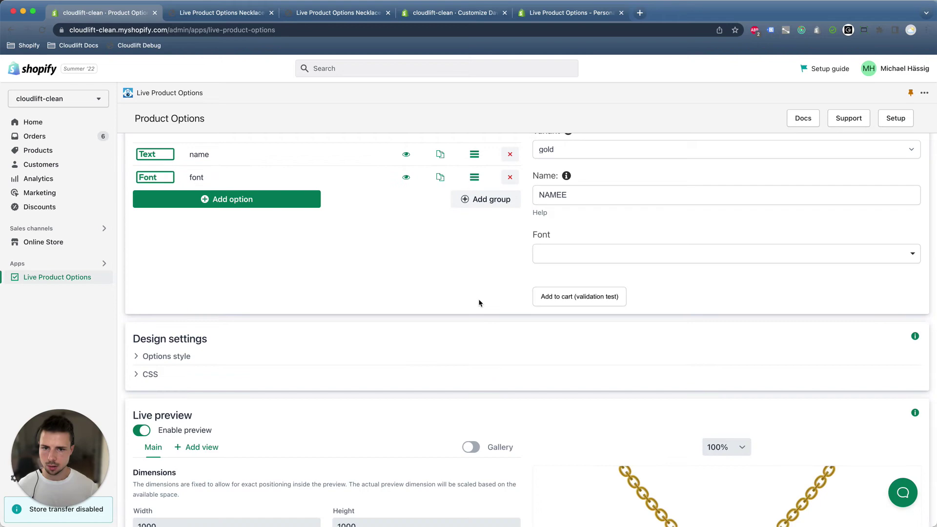
scroll(477, 303, down, 2)
scroll(477, 302, down, 3)
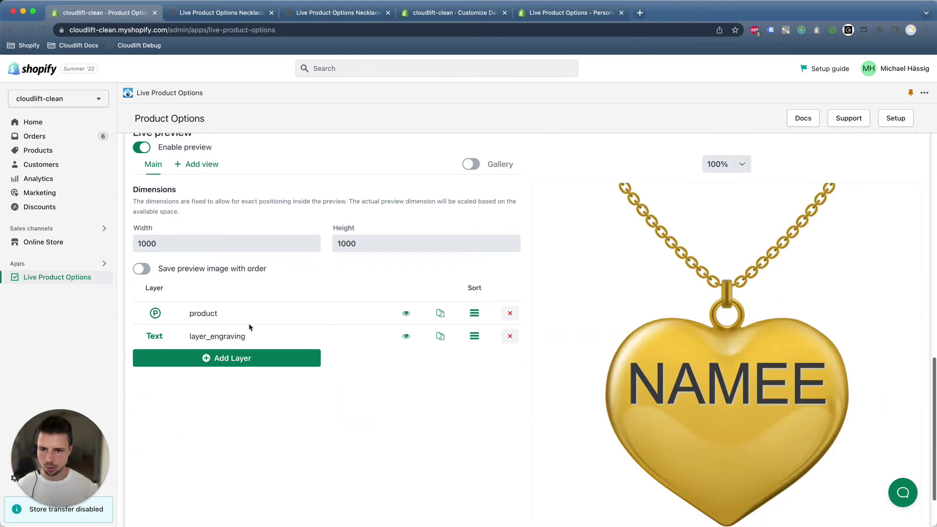
Set layer_engraving's Font option to the 'font' option.
click(370, 342)
scroll(417, 359, down, 1)
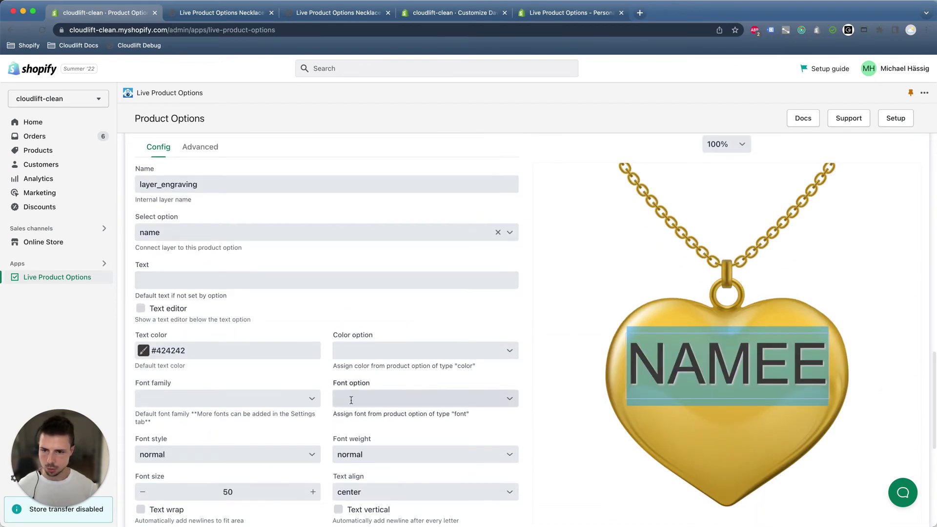
click(366, 400)
click(360, 363)
scroll(555, 425, up, 3)
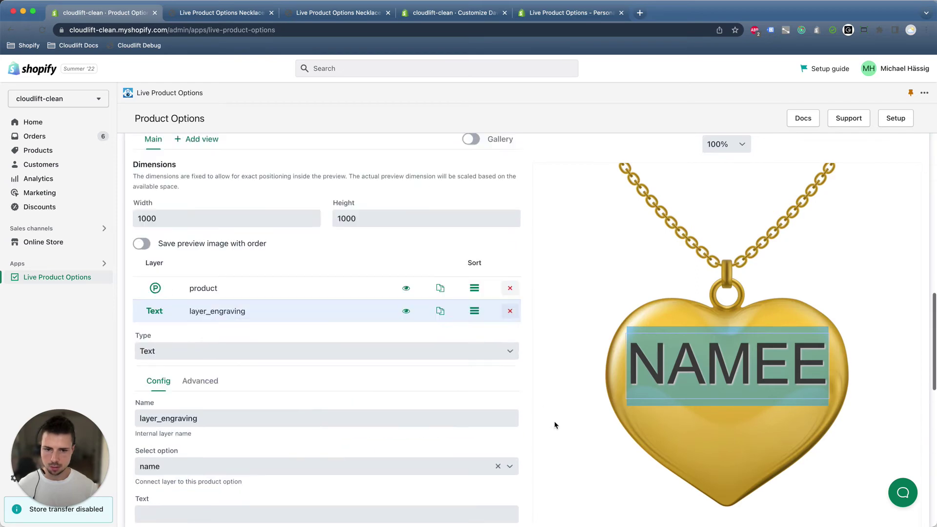
scroll(552, 419, up, 5)
Preview the engraving in Rock Salt and save the configuration.
click(586, 360)
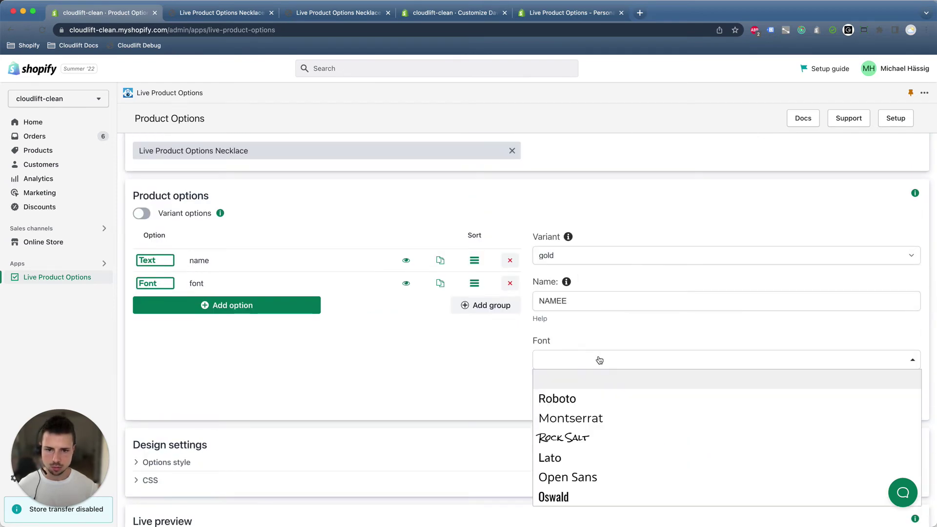
click(586, 440)
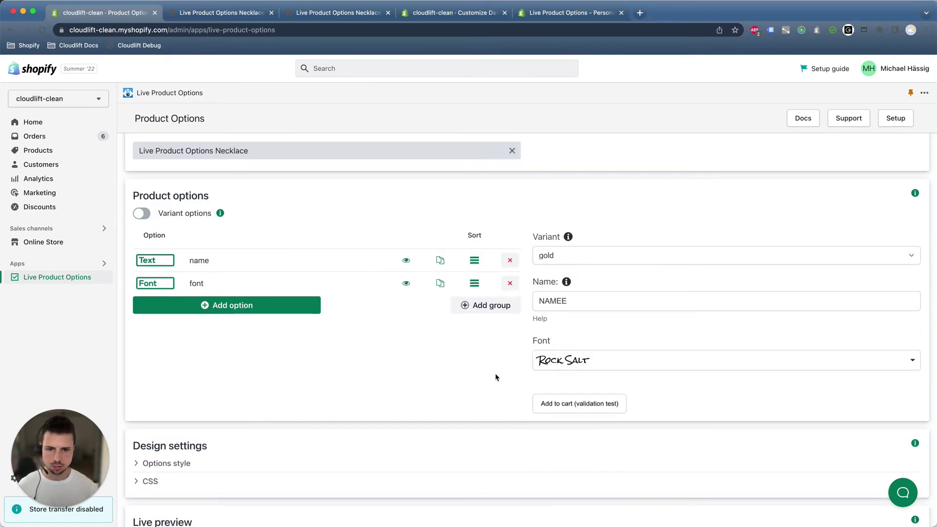
scroll(520, 352, down, 3)
scroll(638, 362, down, 3)
scroll(637, 362, up, 10)
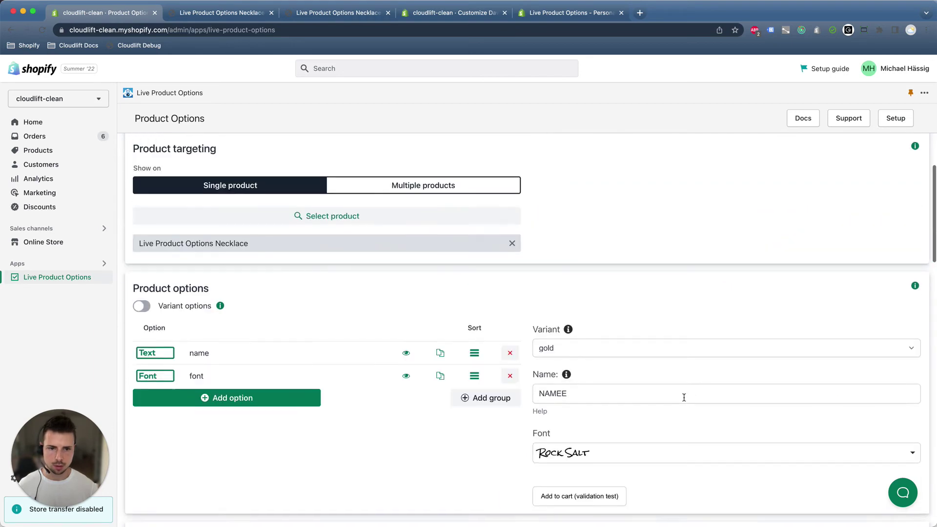
scroll(684, 396, up, 3)
click(879, 179)
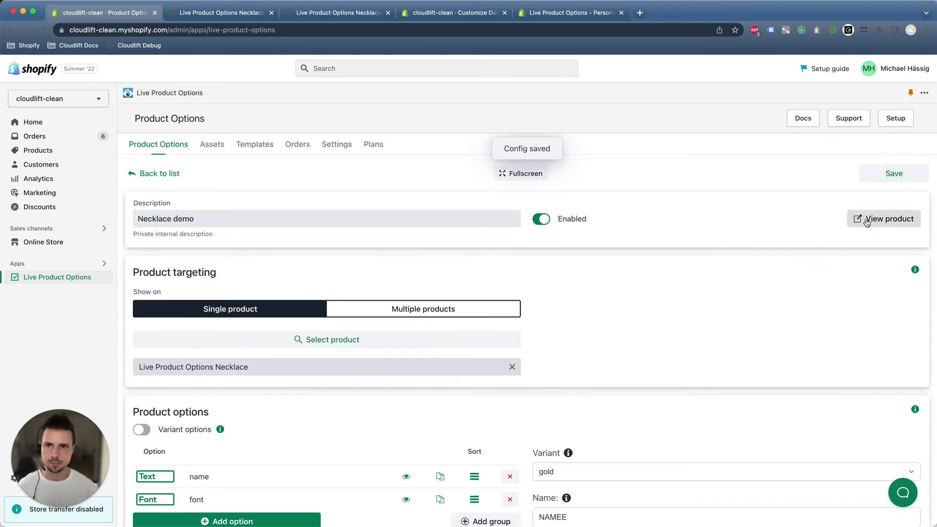
On the heart necklace page, enter MICHAEL as the engraving name and choose the Rock Salt font.
click(871, 218)
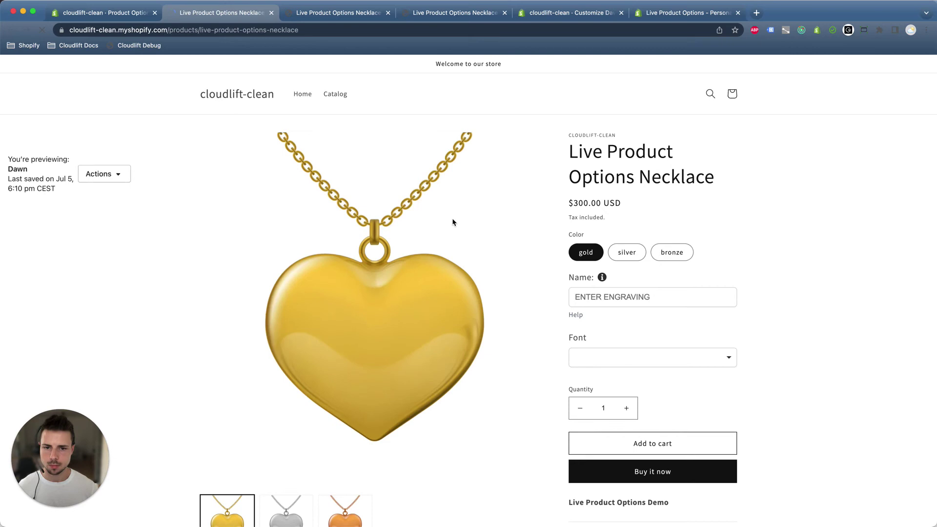
click(603, 297)
text(TE)
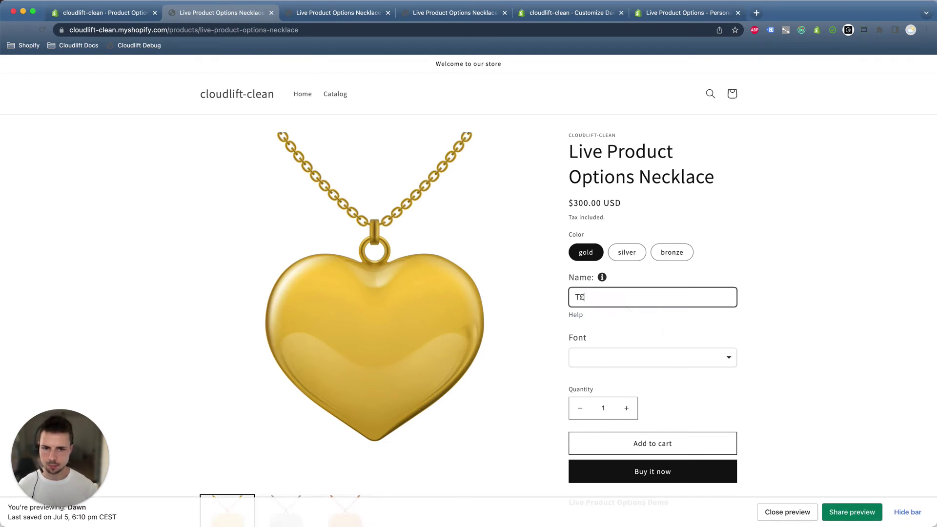
key(BackSpace)
key(BackSpace)
text(MICHAEL)
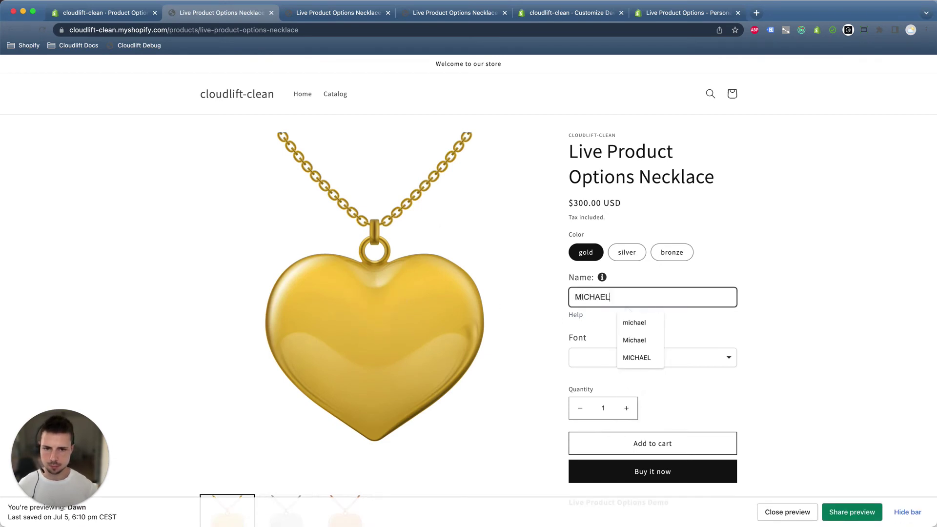
click(817, 321)
click(673, 359)
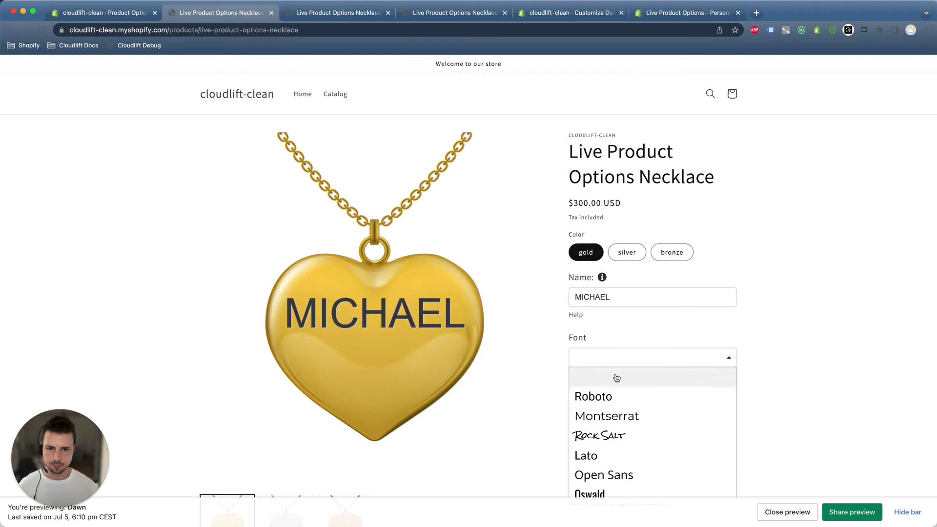
click(604, 436)
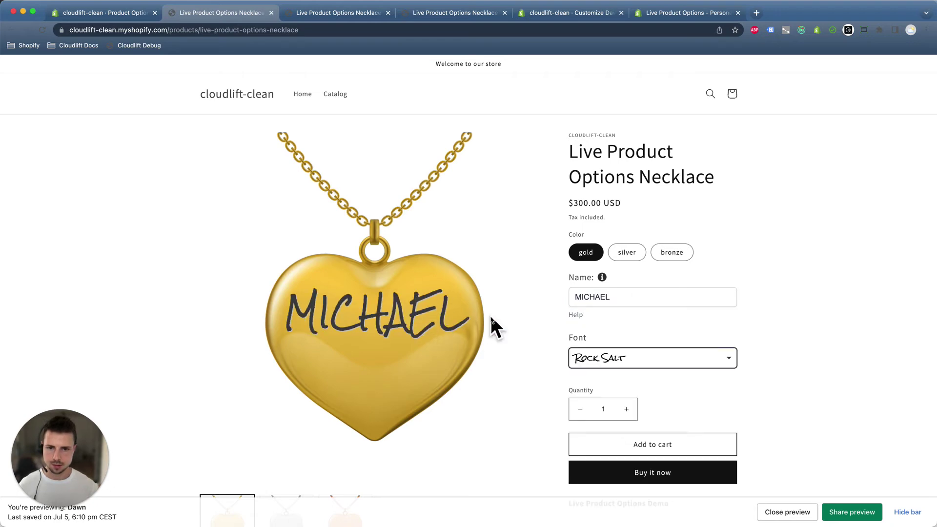
Back in the product options admin, add a third option of Checkbox type.
click(129, 16)
scroll(579, 257, down, 3)
scroll(589, 261, down, 1)
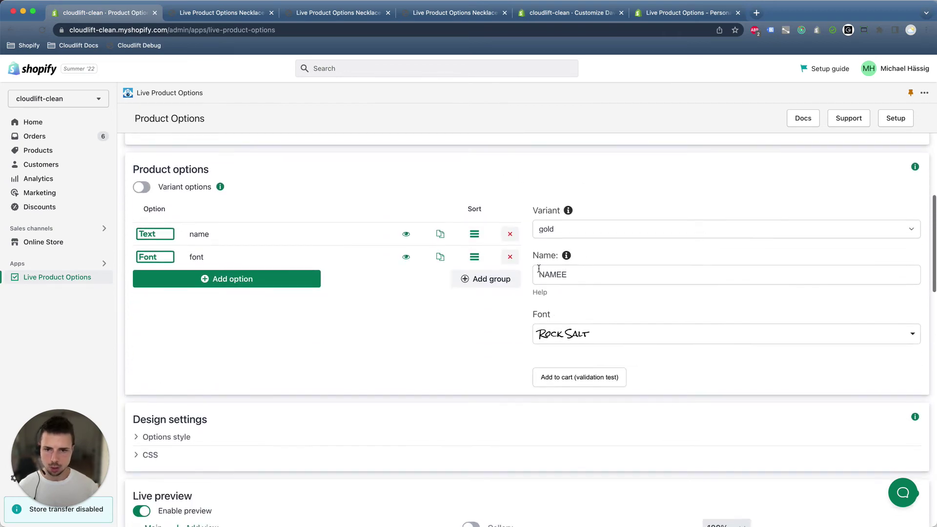
scroll(606, 305, down, 2)
scroll(605, 306, down, 5)
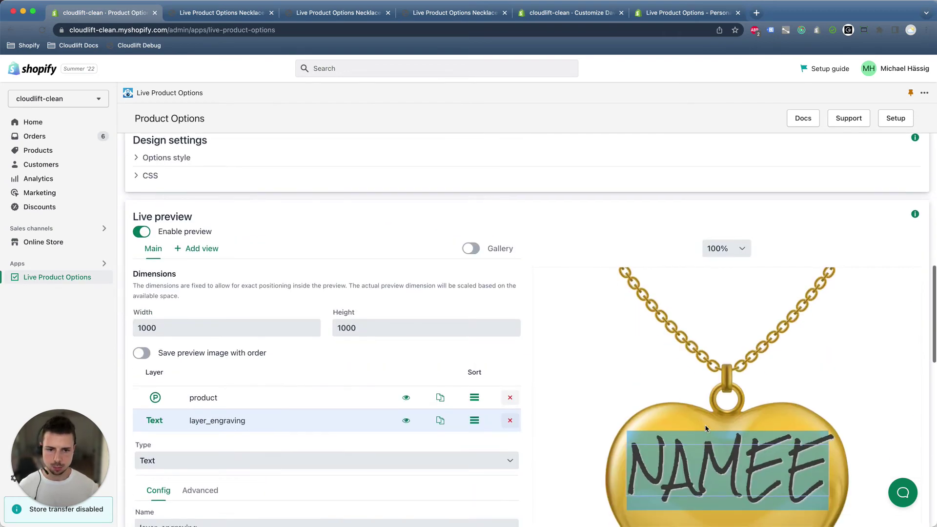
scroll(665, 425, up, 10)
scroll(665, 425, up, 2)
scroll(480, 293, down, 4)
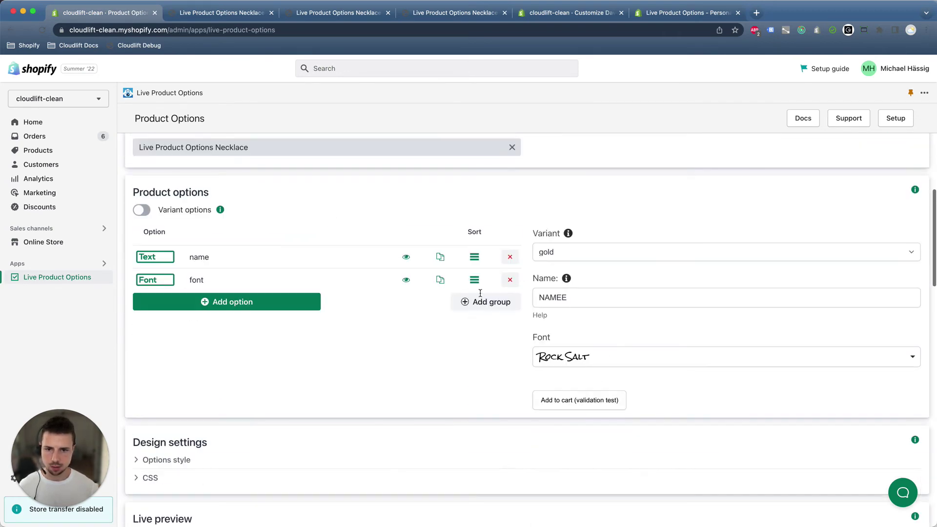
click(210, 302)
click(191, 344)
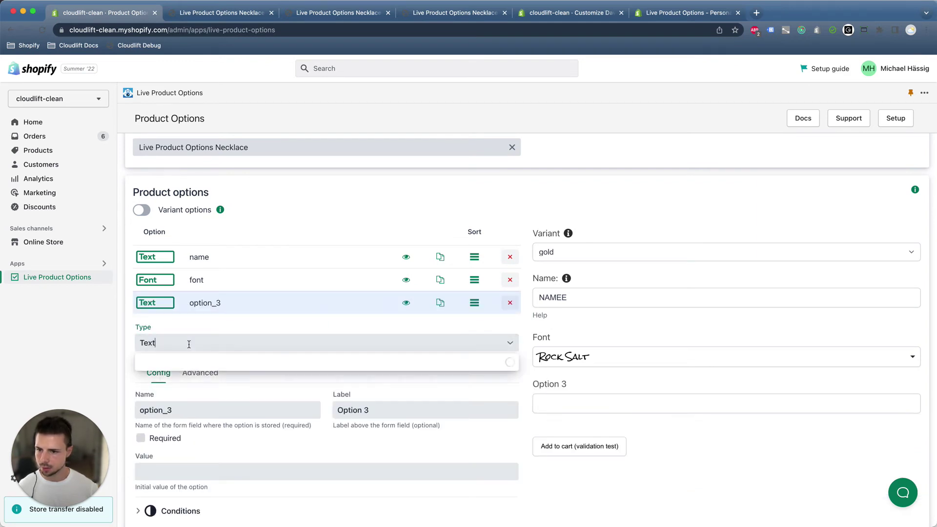
scroll(234, 461, down, 3)
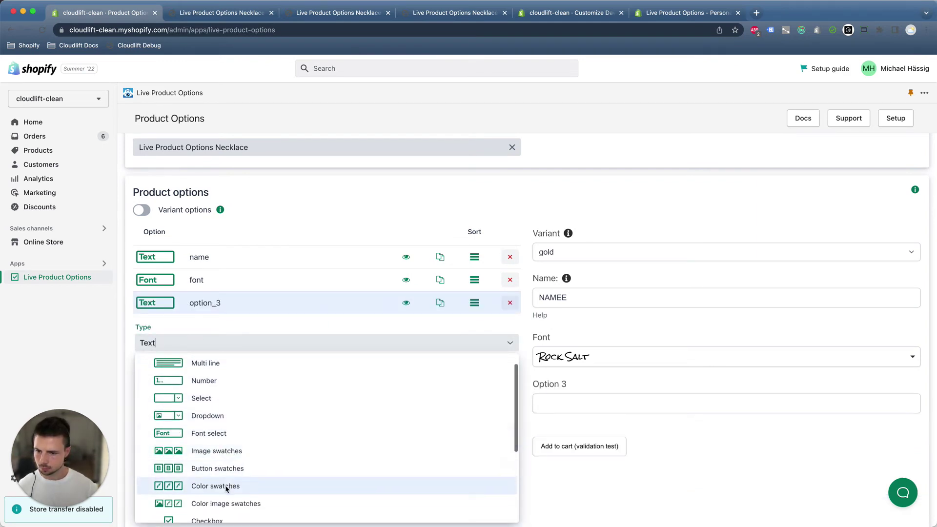
click(220, 503)
scroll(277, 398, down, 2)
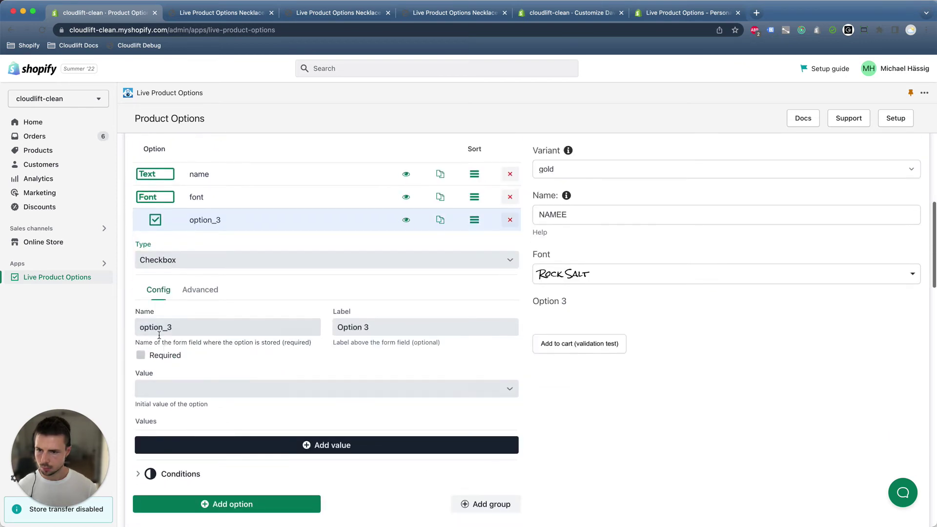
Name the checkbox 'engraving' with a 'yes' value priced at +$5.00, then collapse it.
double_click(157, 328)
text(engraving)
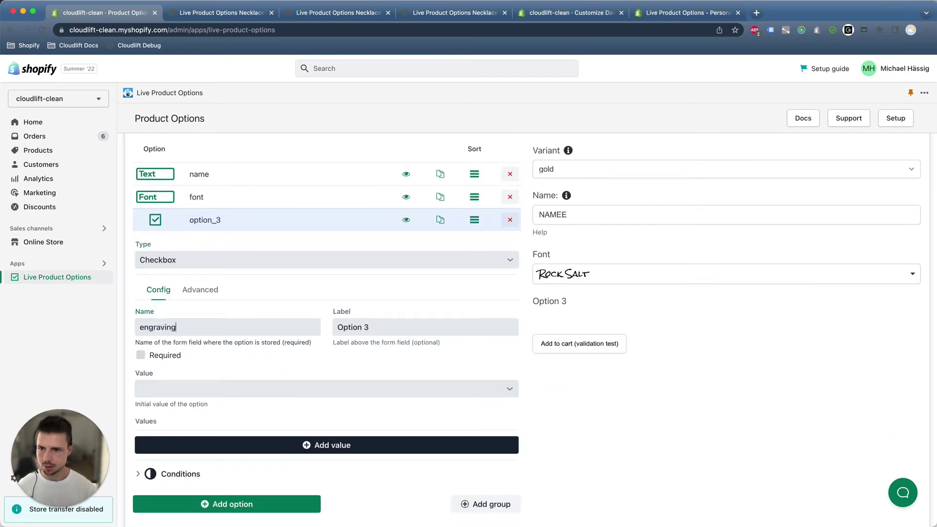
drag(380, 327, 352, 329)
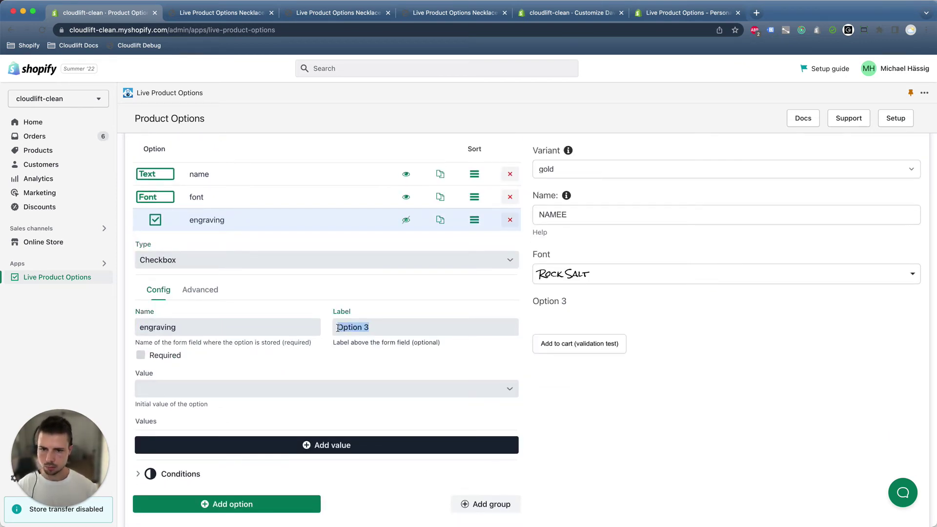
click(293, 444)
scroll(297, 421, down, 2)
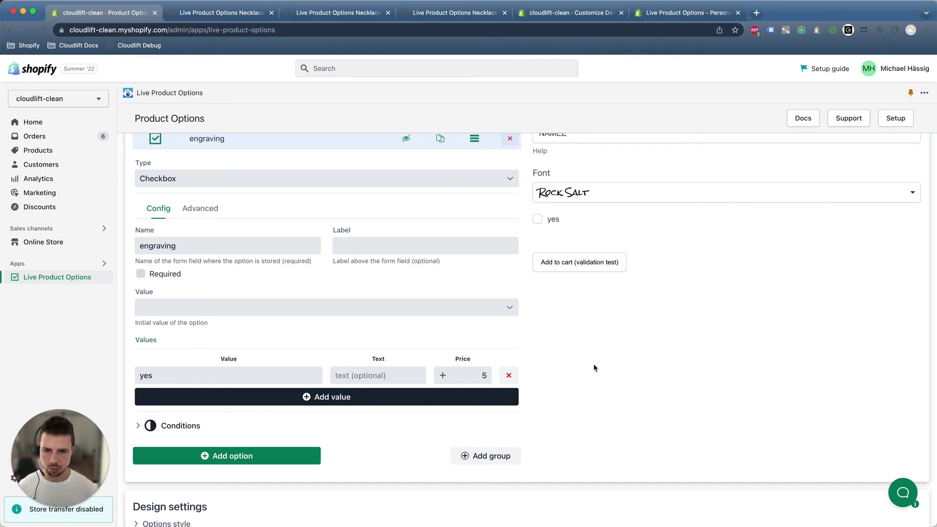
scroll(589, 372, up, 2)
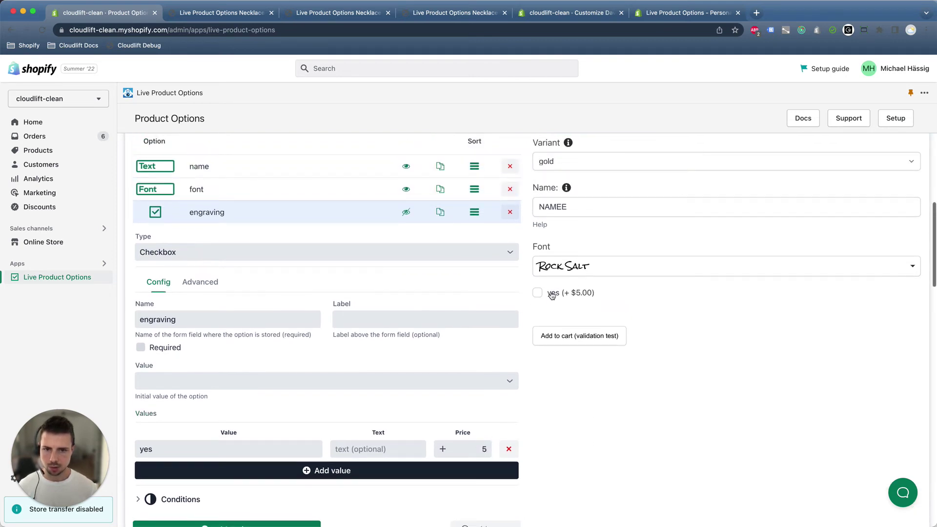
click(379, 318)
text(Engraving)
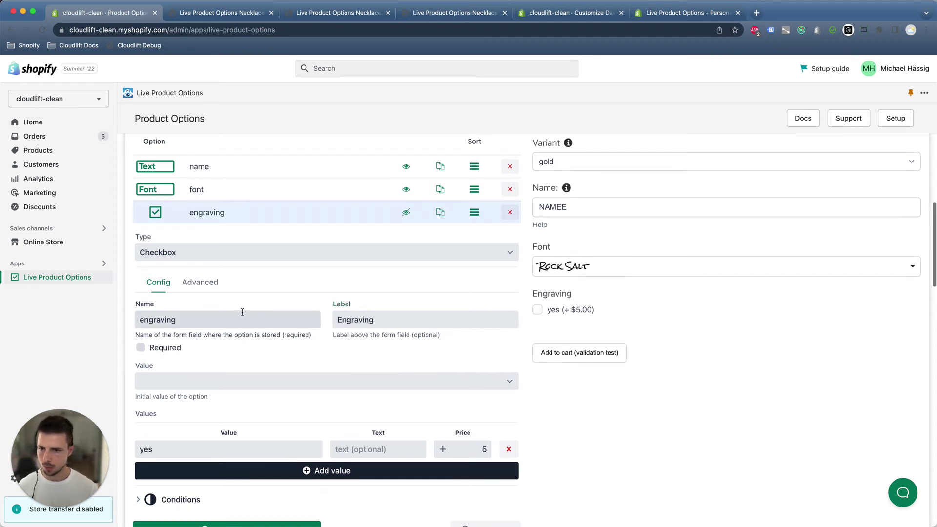
scroll(245, 293, up, 1)
click(256, 238)
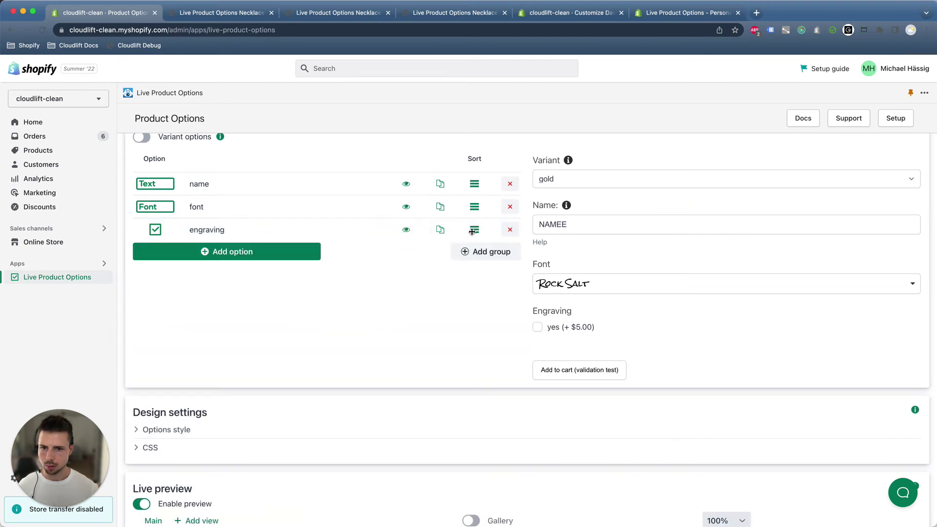
Drag the engraving option above name, then toggle it in the preview to confirm the $305.00 price.
drag(472, 231, 456, 183)
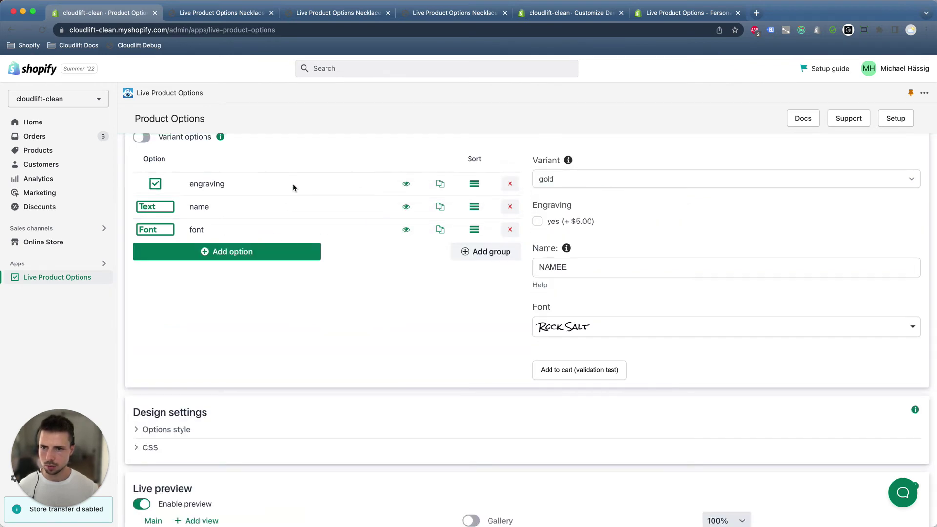
scroll(482, 256, up, 1)
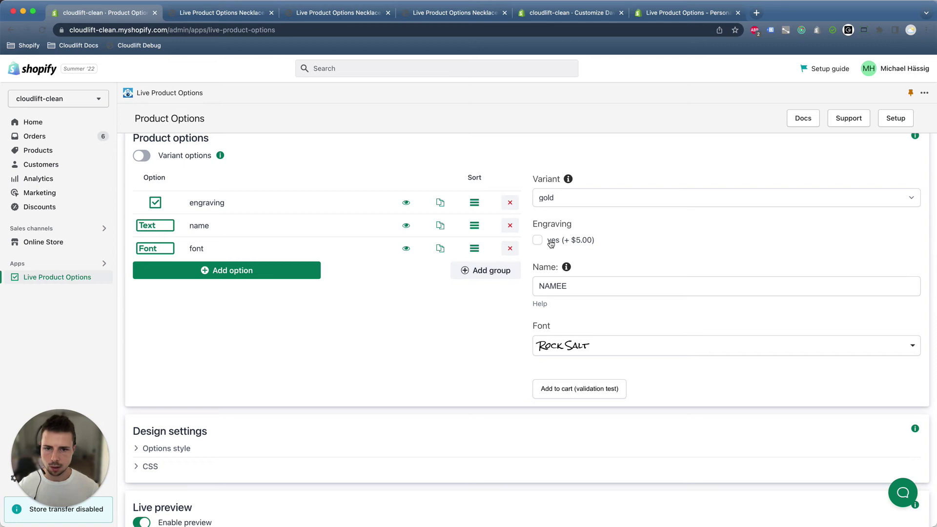
click(558, 243)
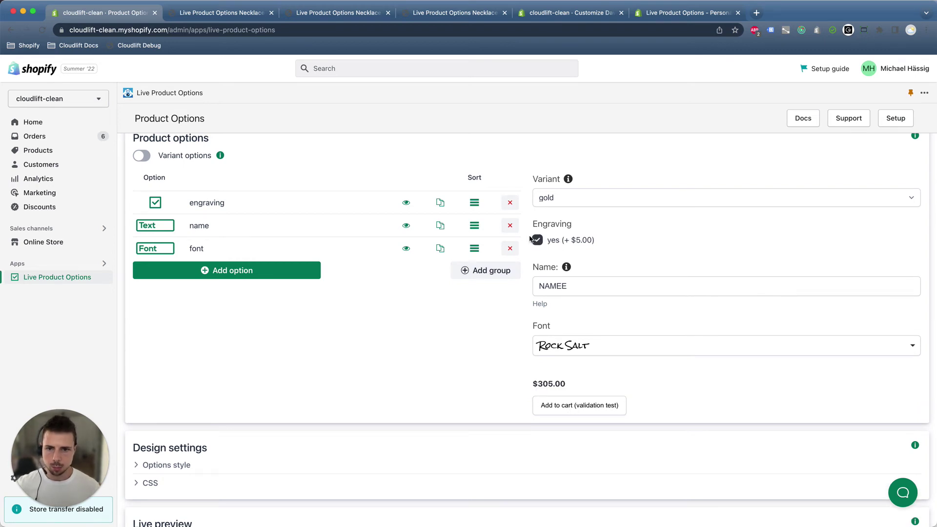
click(537, 240)
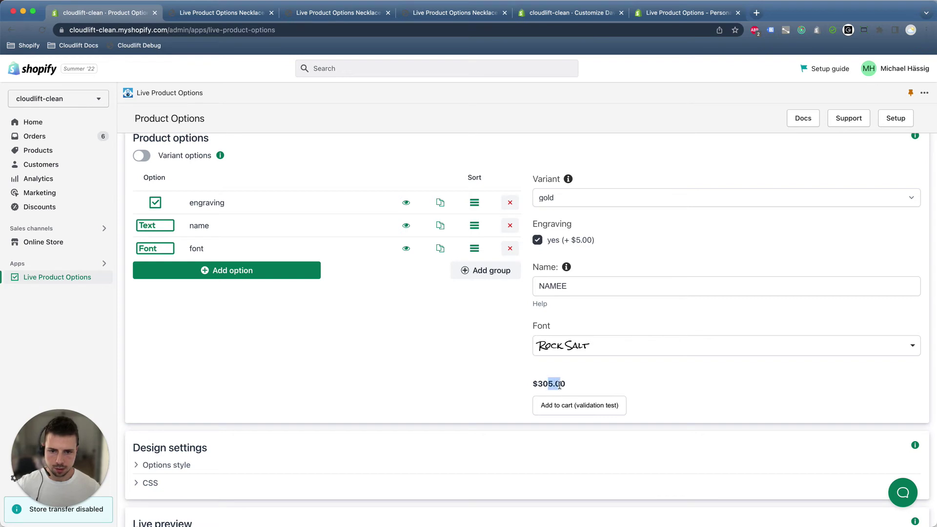
scroll(308, 301, up, 1)
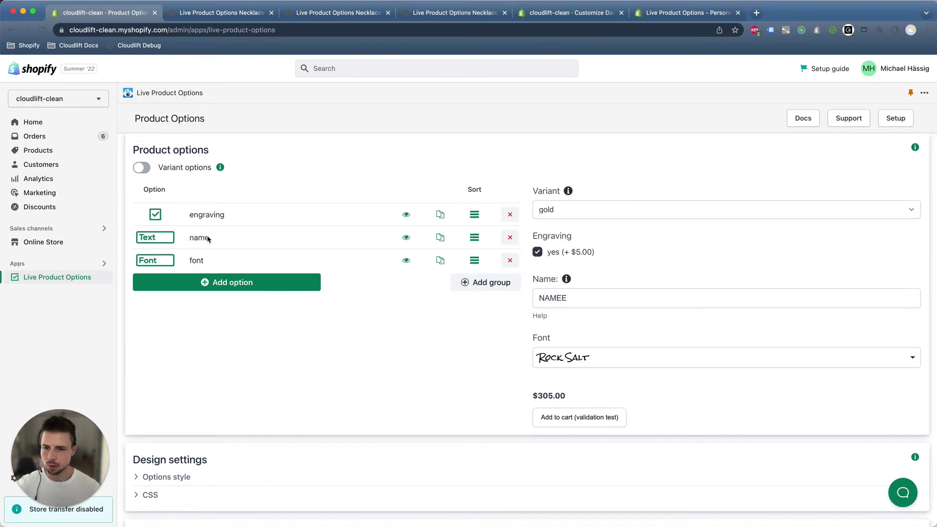
Give the name option a condition: Option value engraving equals yes.
click(269, 236)
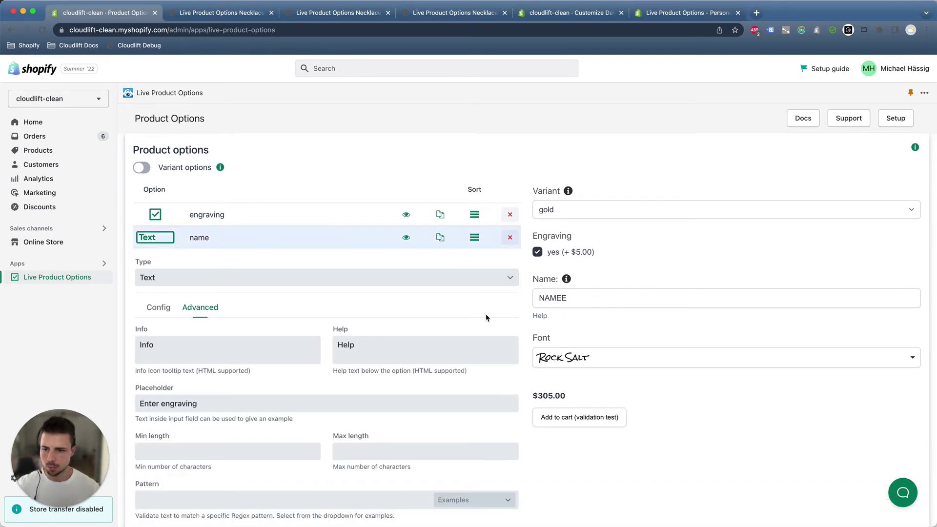
scroll(228, 246, down, 1)
scroll(216, 304, down, 5)
scroll(216, 304, down, 3)
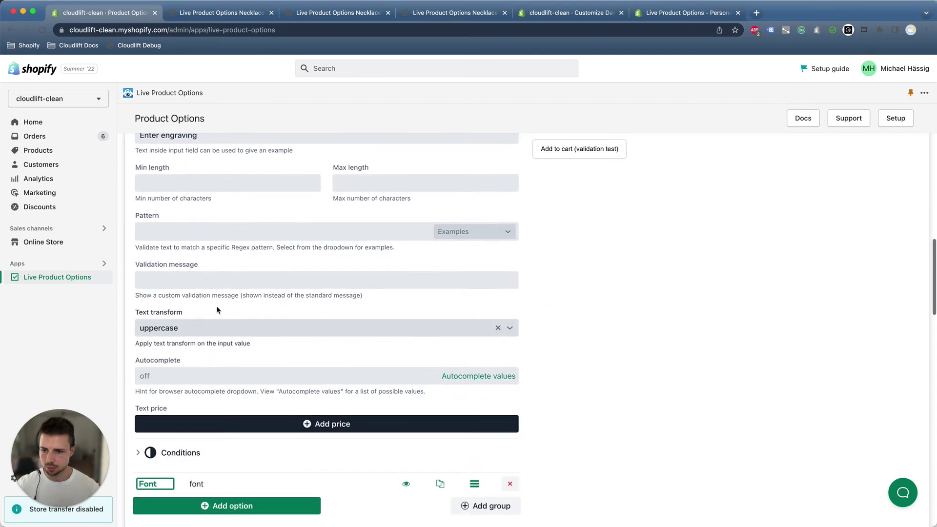
click(176, 439)
scroll(283, 444, down, 2)
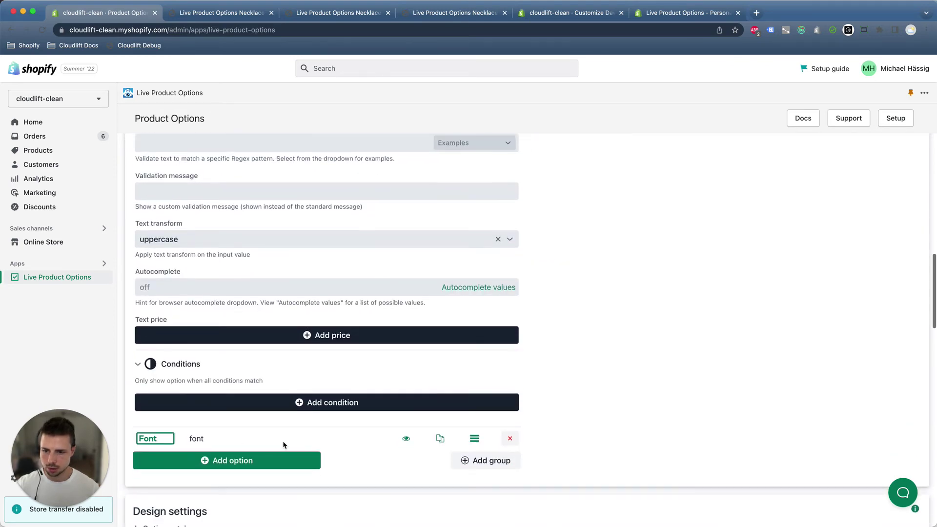
click(322, 410)
click(264, 385)
click(249, 406)
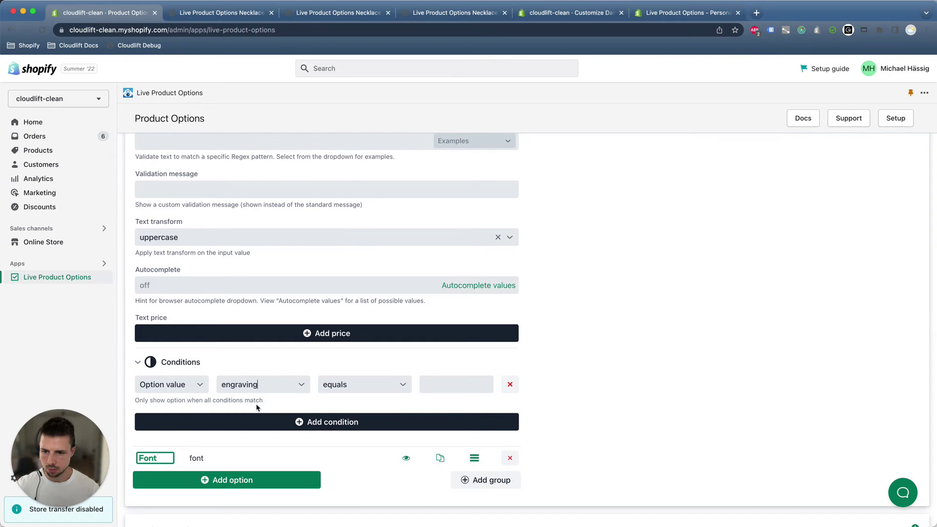
click(454, 385)
click(443, 407)
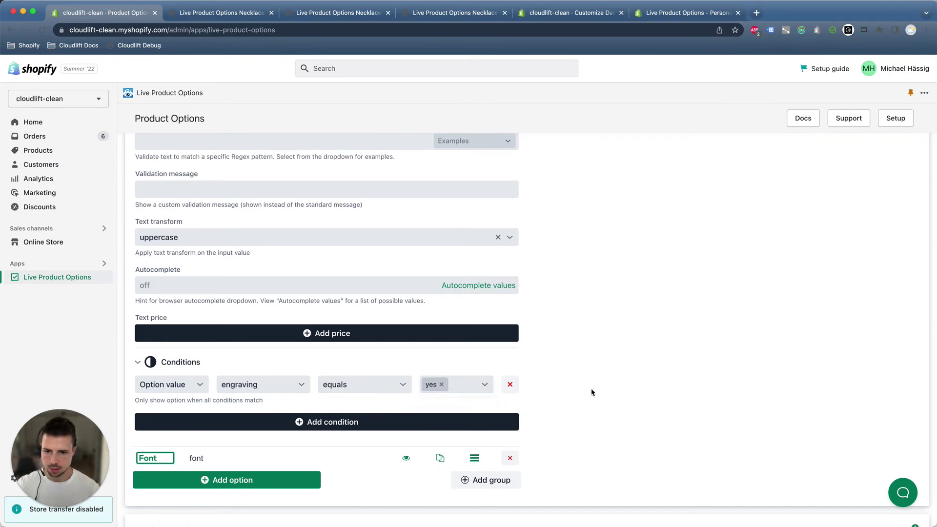
scroll(207, 379, down, 2)
scroll(220, 384, down, 5)
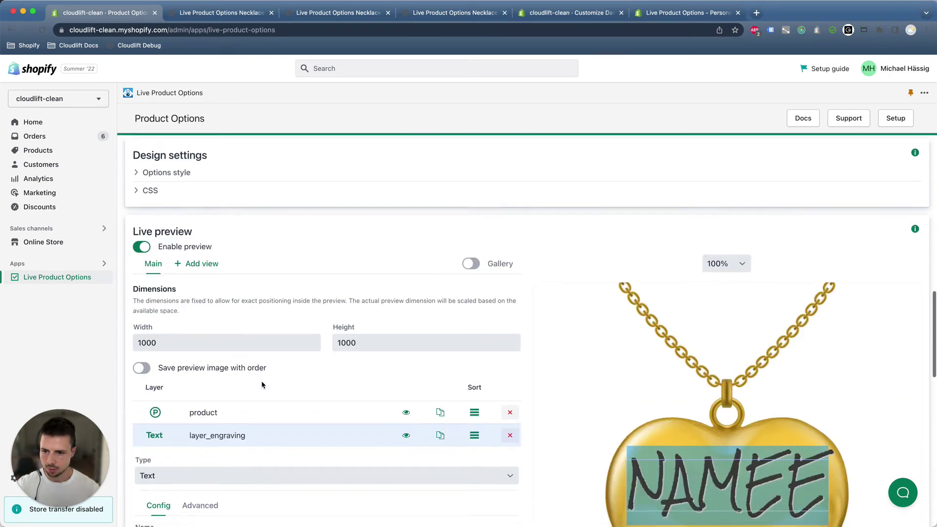
scroll(263, 384, down, 5)
scroll(262, 385, down, 5)
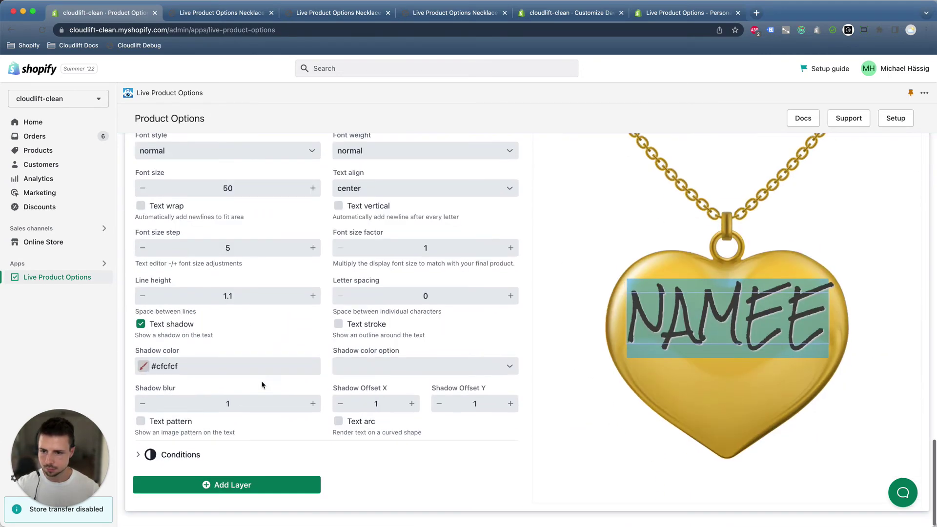
Add an 'engraving equals yes' condition to layer_engraving and collapse the layer.
click(178, 454)
scroll(219, 450, down, 1)
click(259, 446)
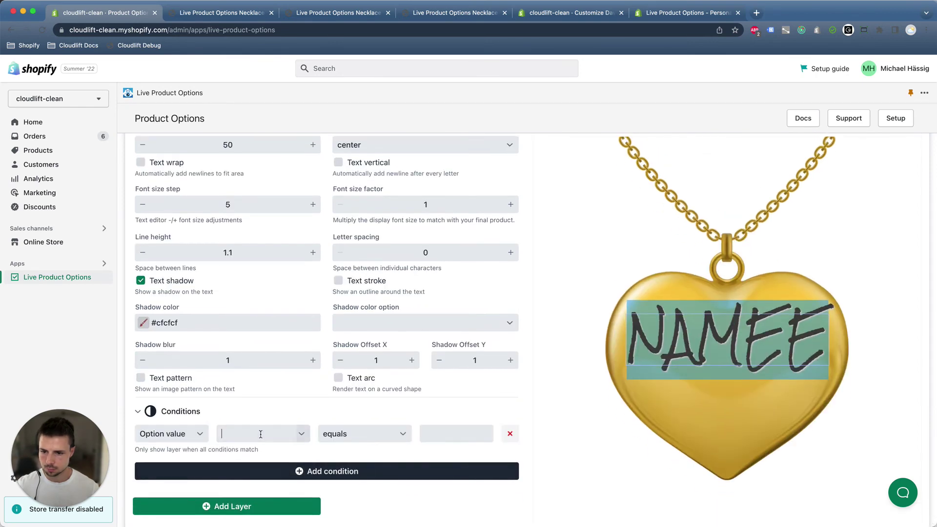
click(258, 376)
click(433, 431)
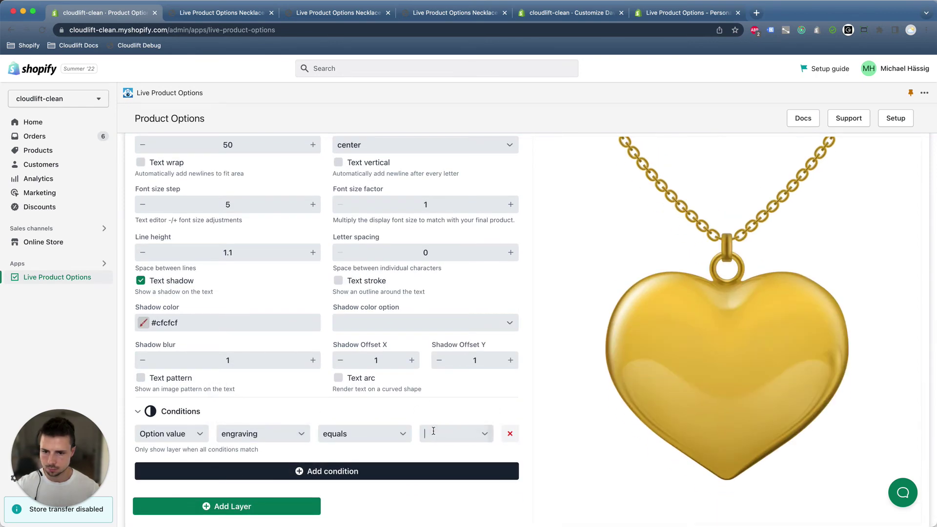
text(yes)
click(438, 416)
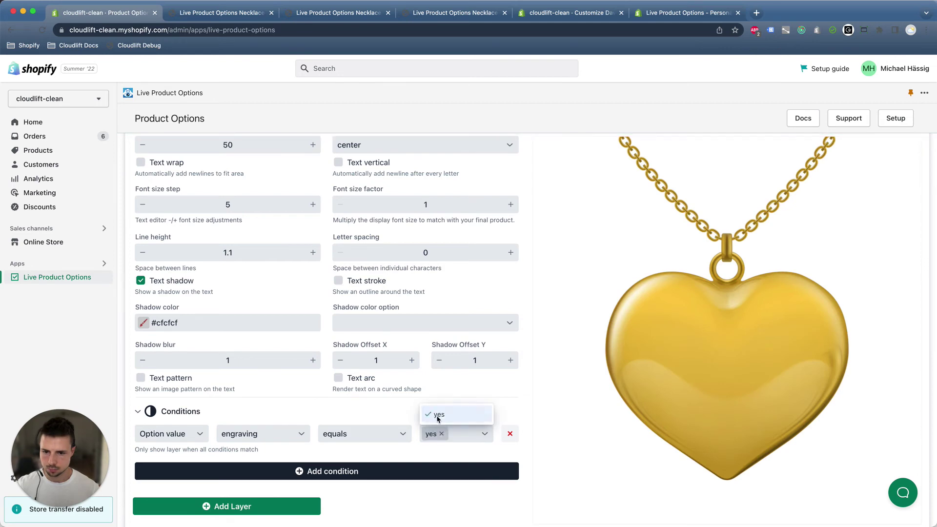
scroll(315, 300, up, 5)
scroll(315, 300, up, 5)
scroll(268, 285, up, 5)
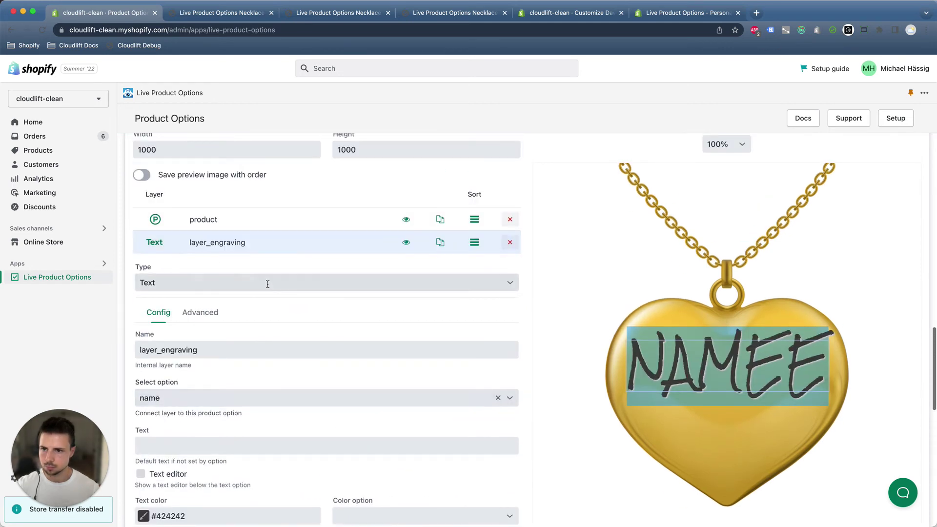
click(235, 250)
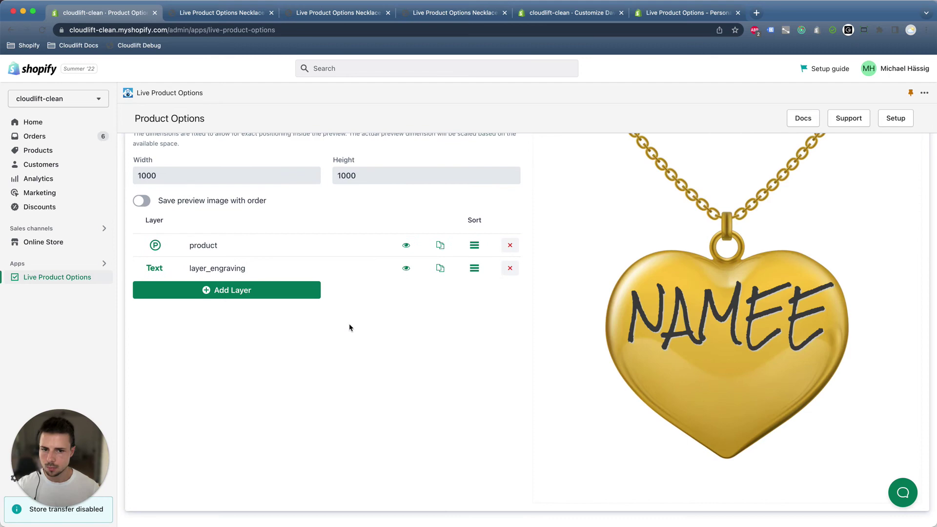
scroll(554, 331, up, 5)
scroll(563, 330, up, 5)
scroll(625, 318, up, 5)
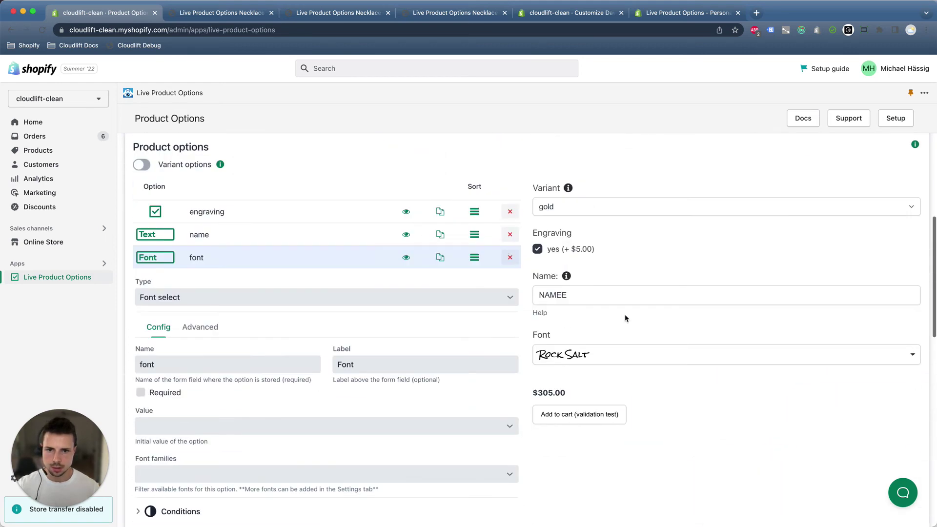
Toggle the preview Engraving checkbox, then give the font option an 'engraving equals yes' condition.
click(571, 251)
click(570, 251)
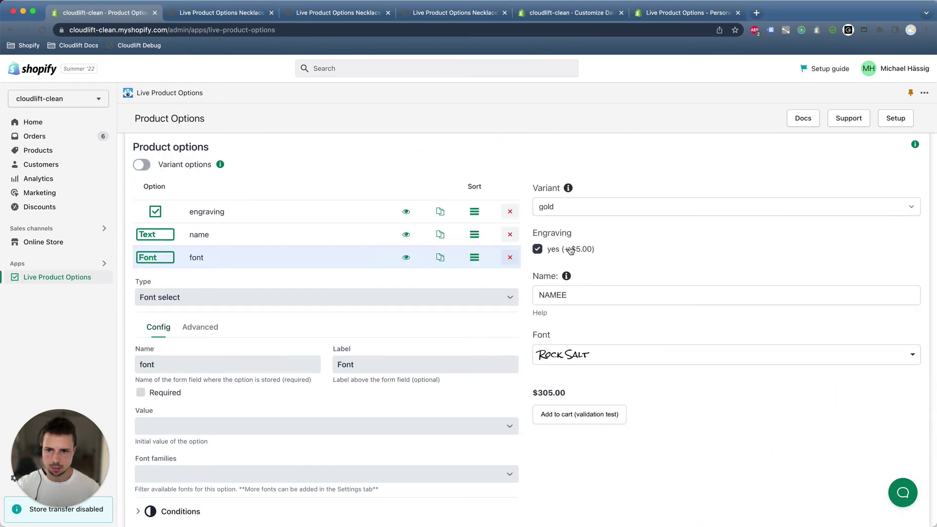
click(285, 257)
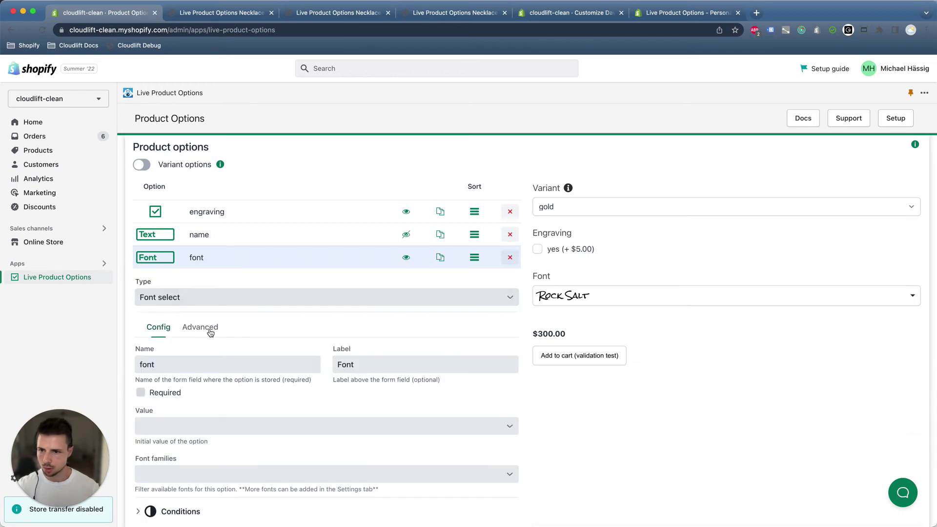
scroll(213, 334, down, 3)
click(186, 314)
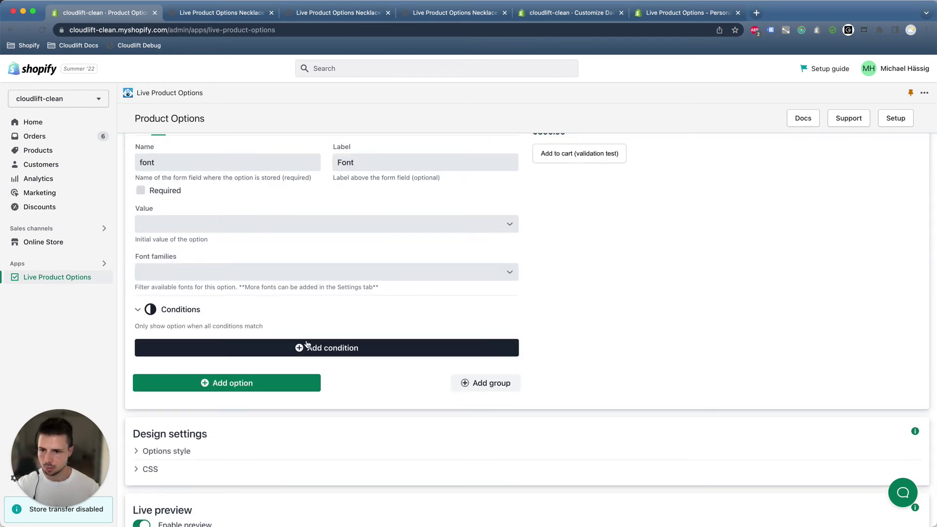
click(307, 345)
click(242, 331)
click(257, 358)
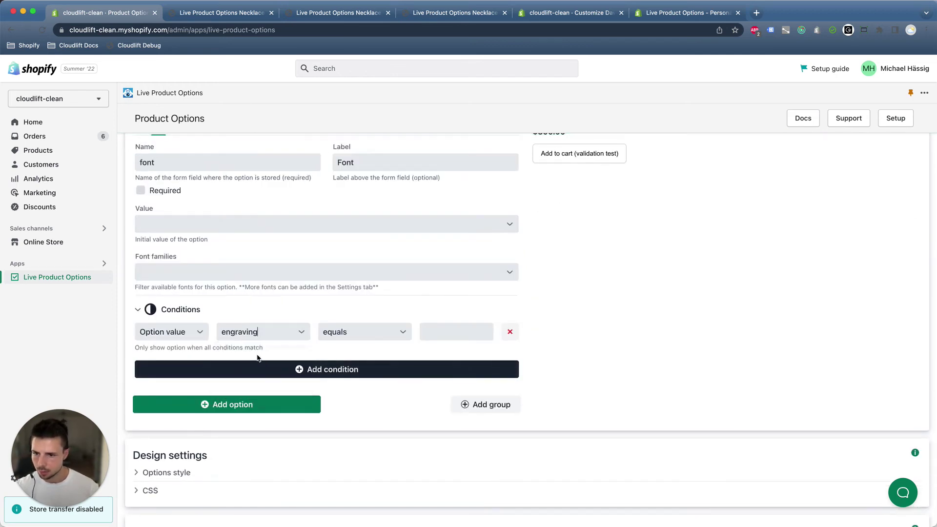
click(454, 332)
click(443, 351)
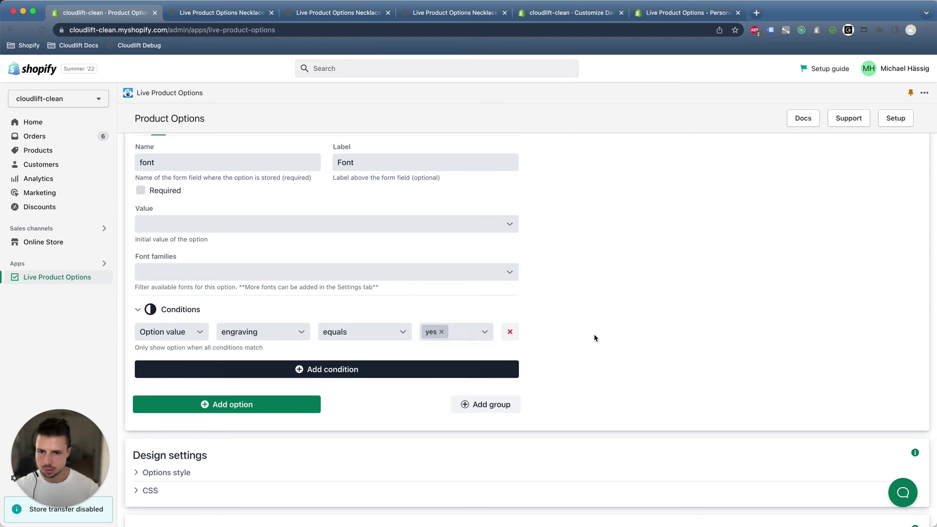
scroll(594, 337, up, 3)
scroll(320, 350, up, 2)
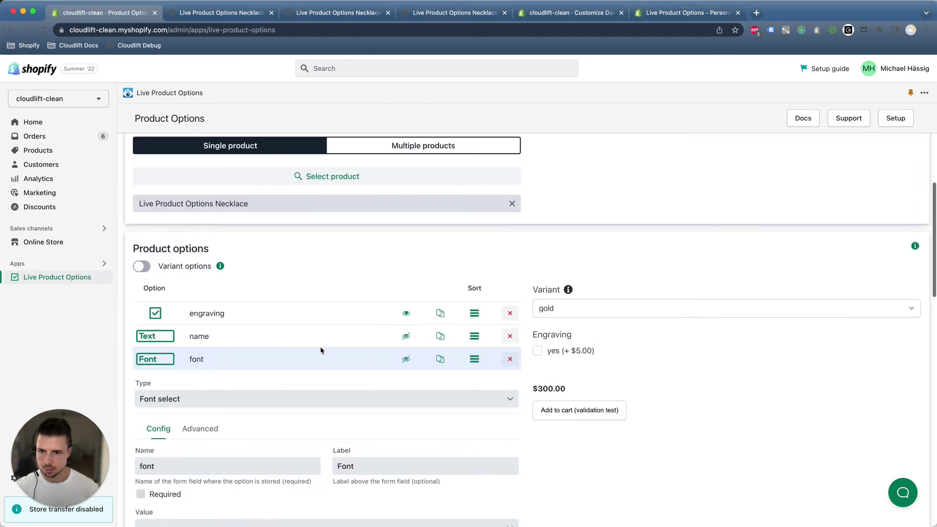
click(293, 360)
Toggle Engraving to confirm name and font hide, review layer_engraving, and save the configuration.
click(565, 354)
click(564, 353)
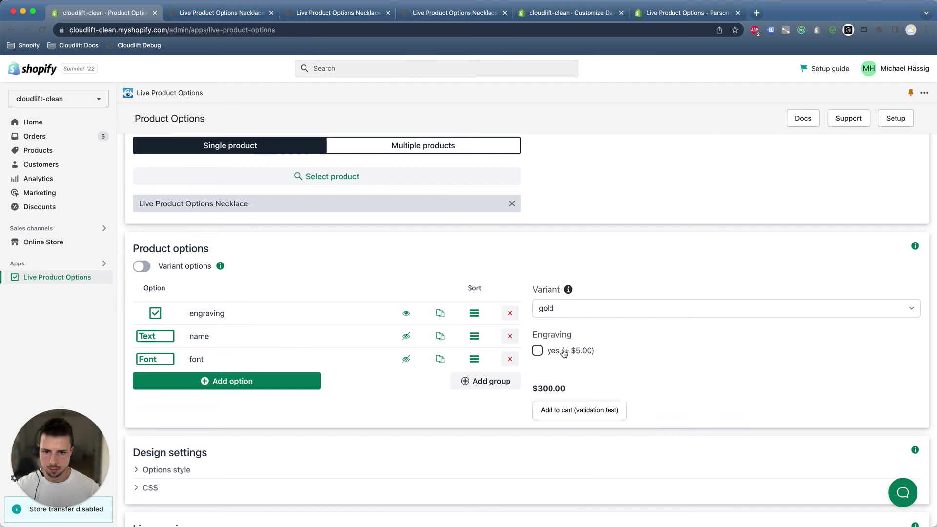
click(563, 352)
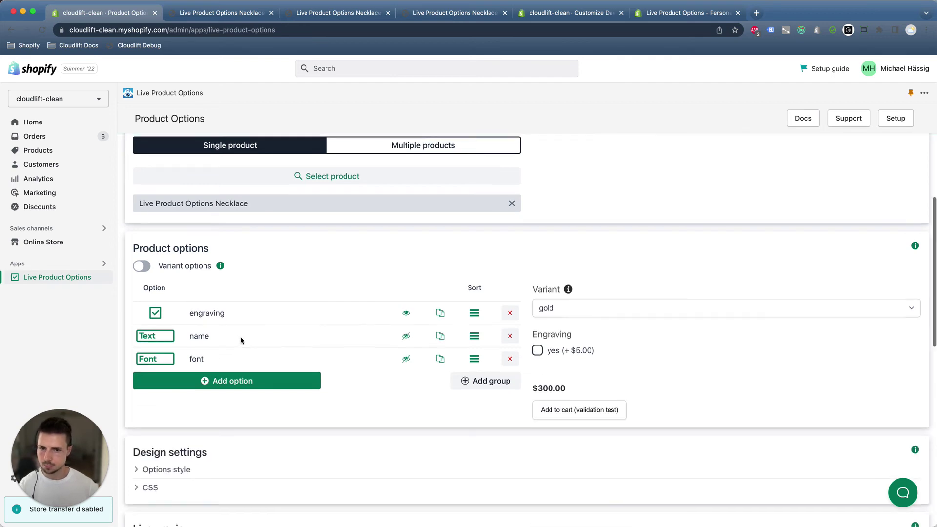
scroll(240, 335, down, 5)
scroll(271, 337, down, 3)
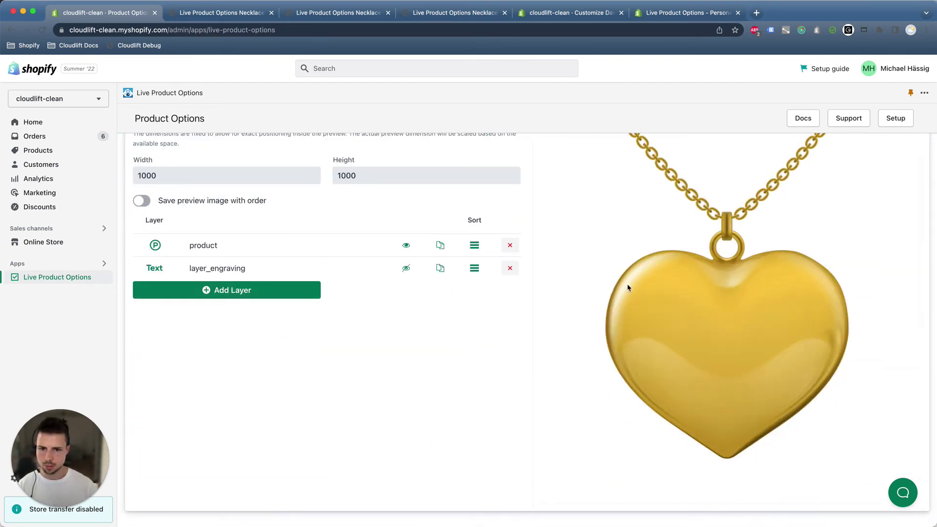
click(204, 270)
scroll(307, 305, down, 5)
scroll(260, 369, down, 1)
scroll(259, 369, down, 5)
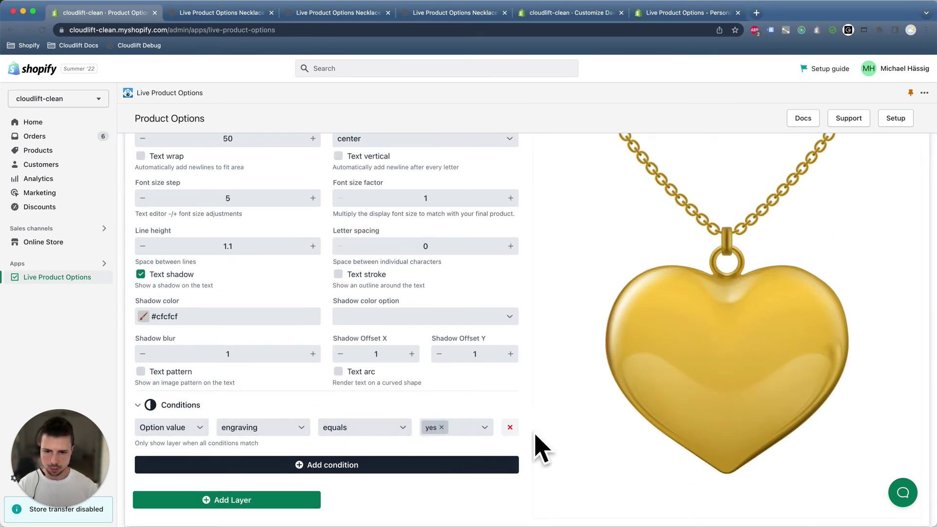
scroll(481, 439, up, 2)
scroll(383, 400, up, 5)
click(271, 211)
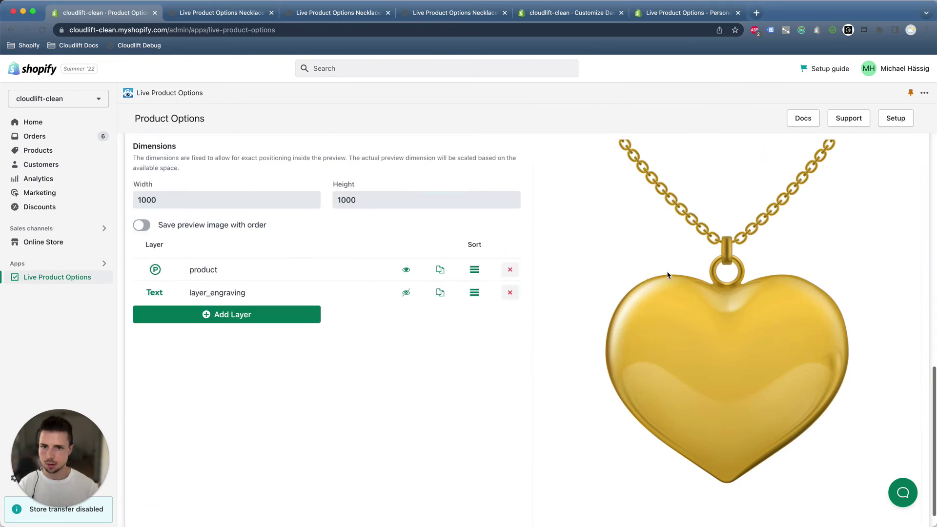
scroll(670, 215, up, 10)
Reopen the storefront necklace page, tick Engraving, enter MICHAEL, and choose the Oswald font.
click(894, 173)
click(882, 218)
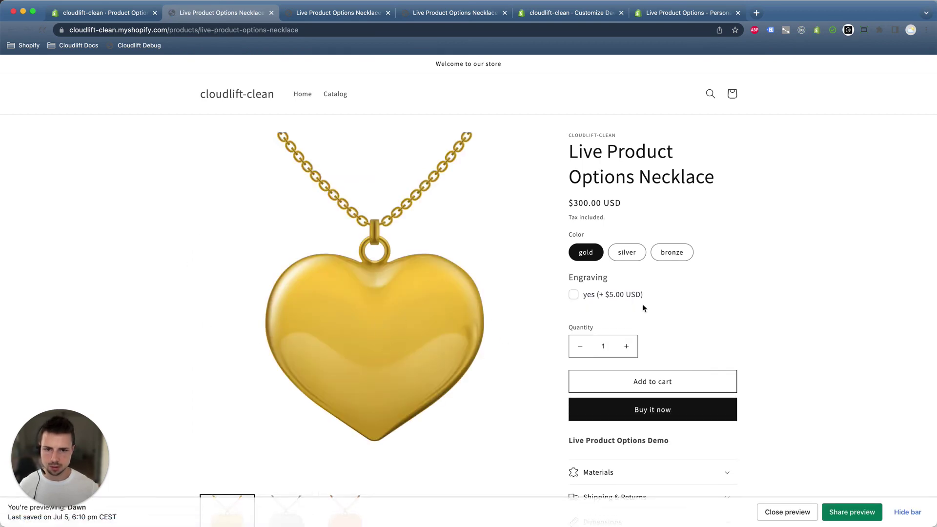
click(622, 296)
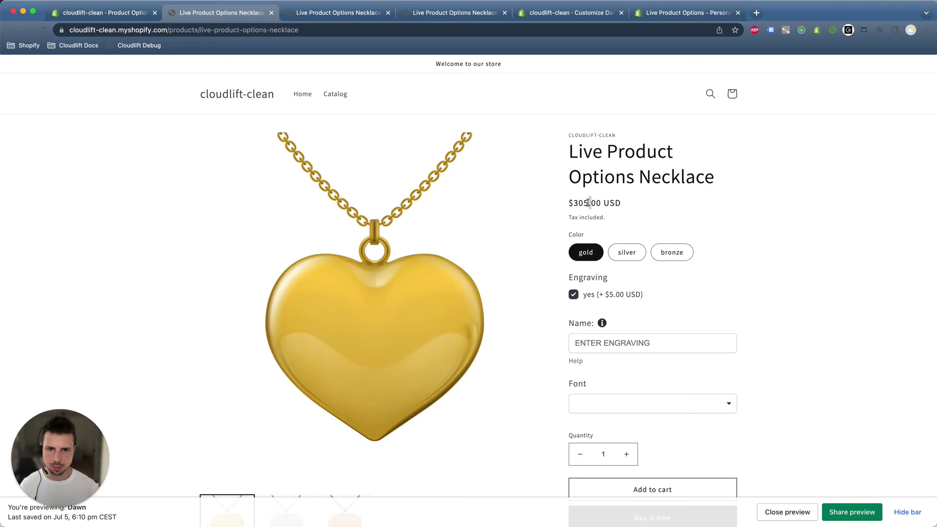
click(645, 347)
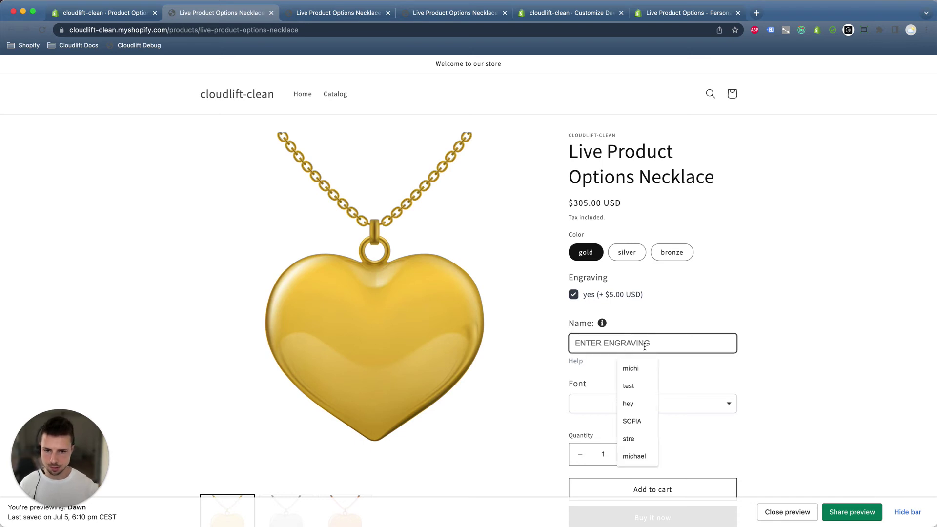
text(MICHAEL)
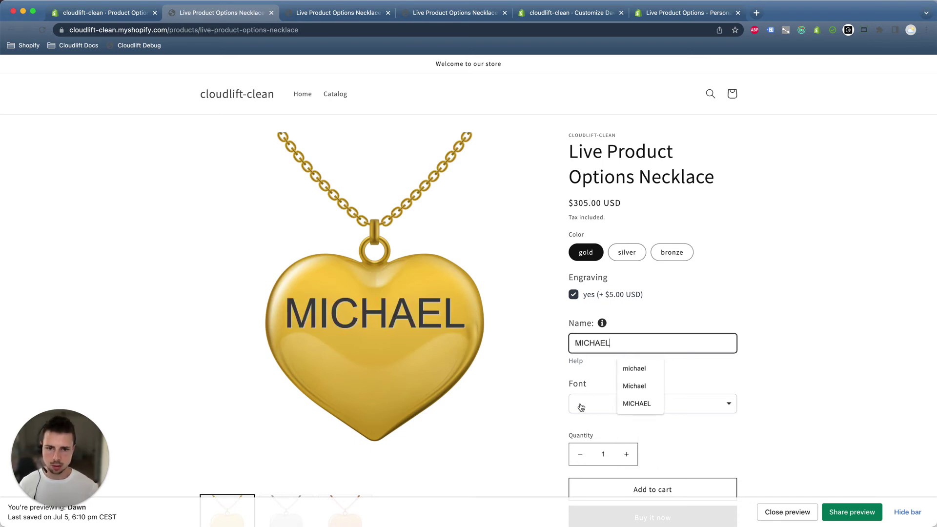
click(581, 408)
click(603, 387)
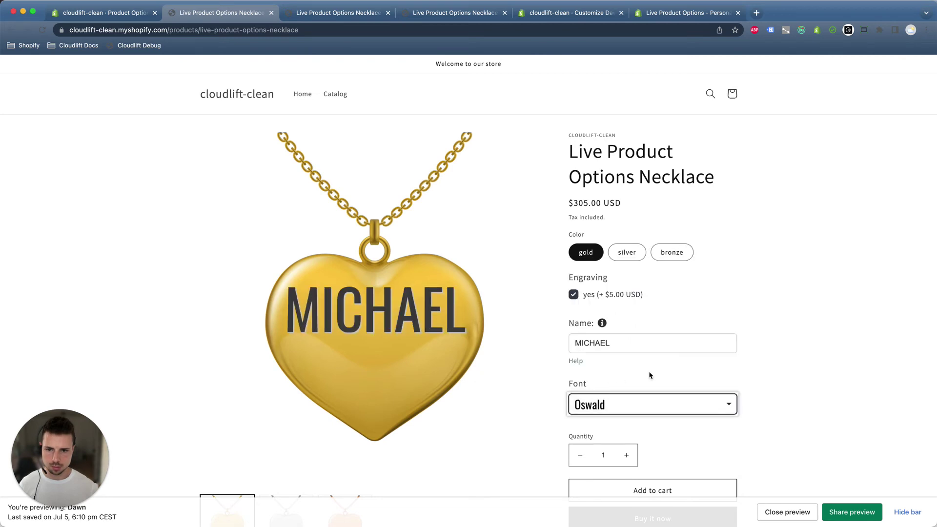
Toggle the Engraving checkbox off and back on, then add the necklace to the cart.
click(810, 365)
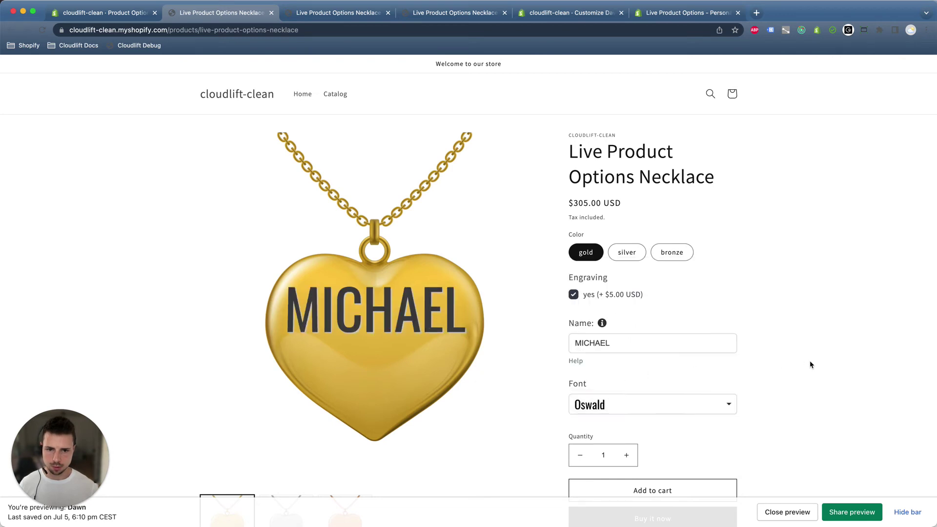
click(609, 297)
click(610, 296)
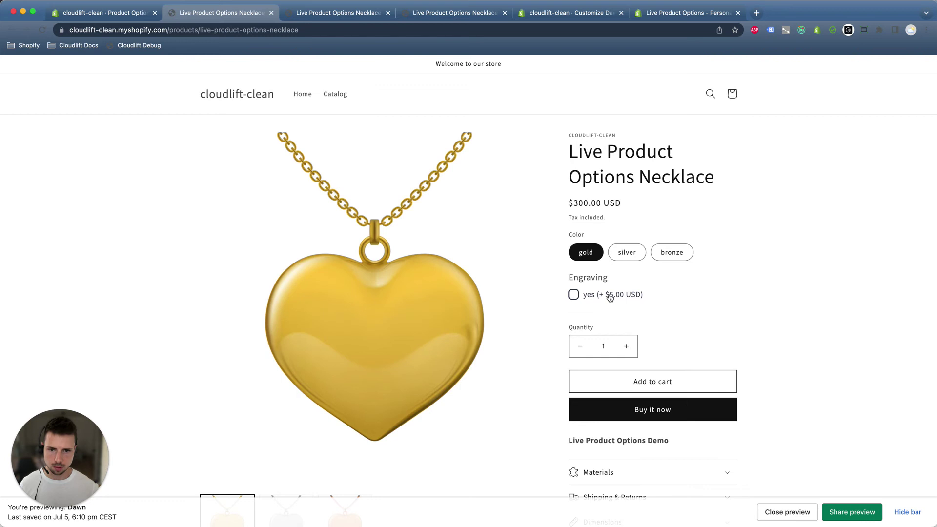
click(610, 296)
scroll(609, 285, down, 1)
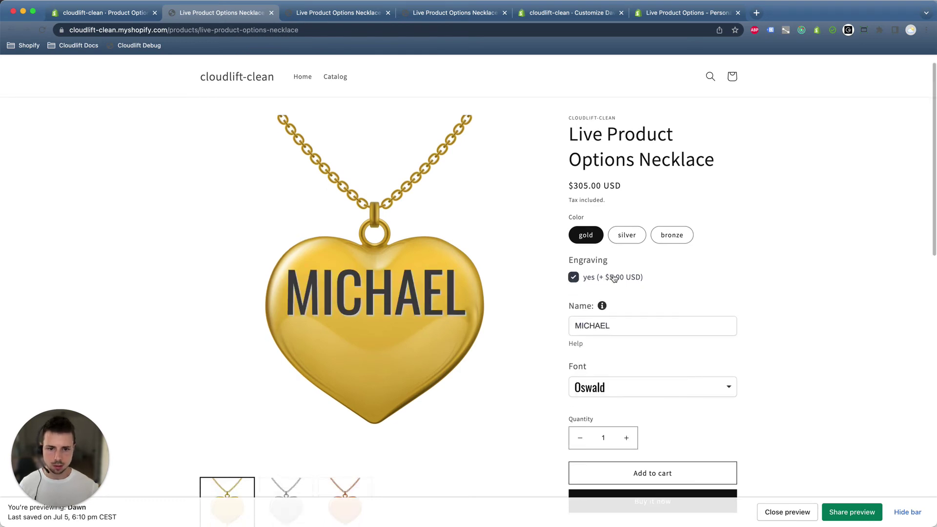
click(675, 474)
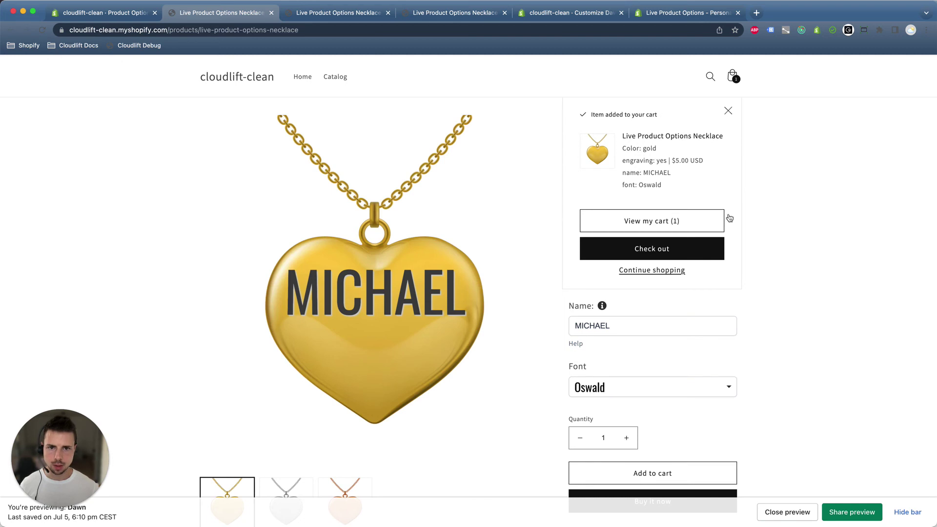
Open the full cart from the popup's View my cart link.
click(686, 225)
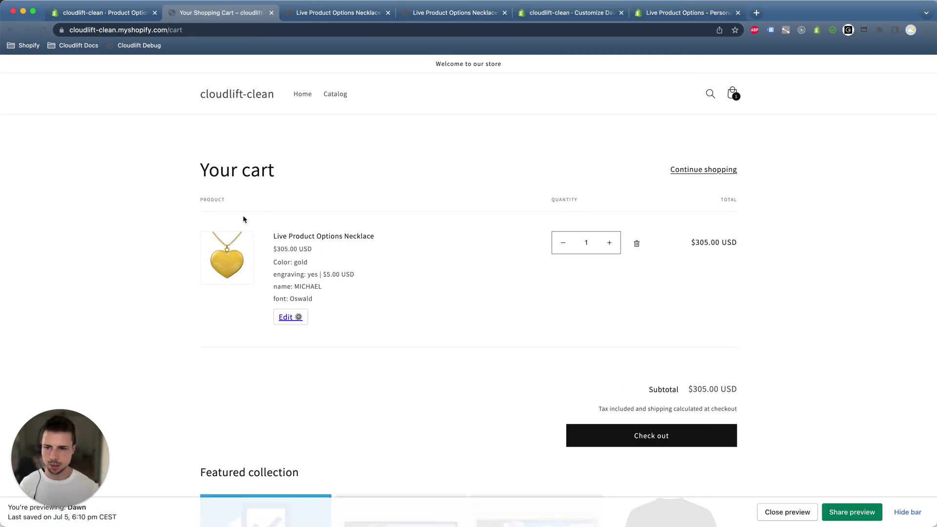
scroll(189, 286, down, 1)
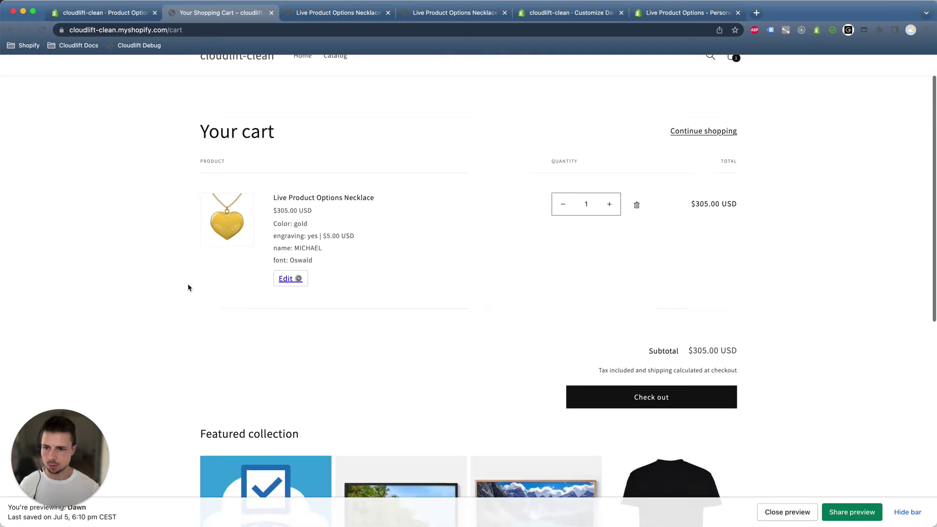
scroll(196, 288, up, 1)
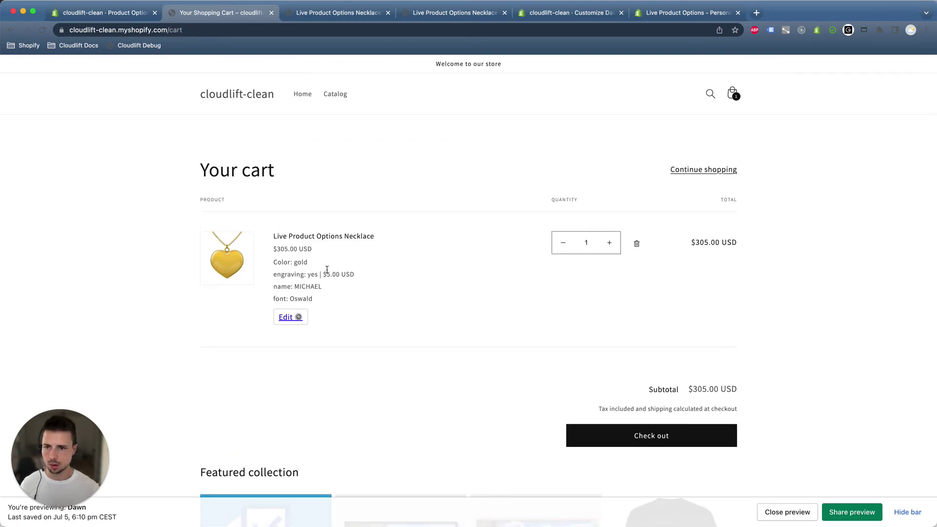
In the app settings, enable Save preview image with order, save, and return to the cart tab.
click(110, 13)
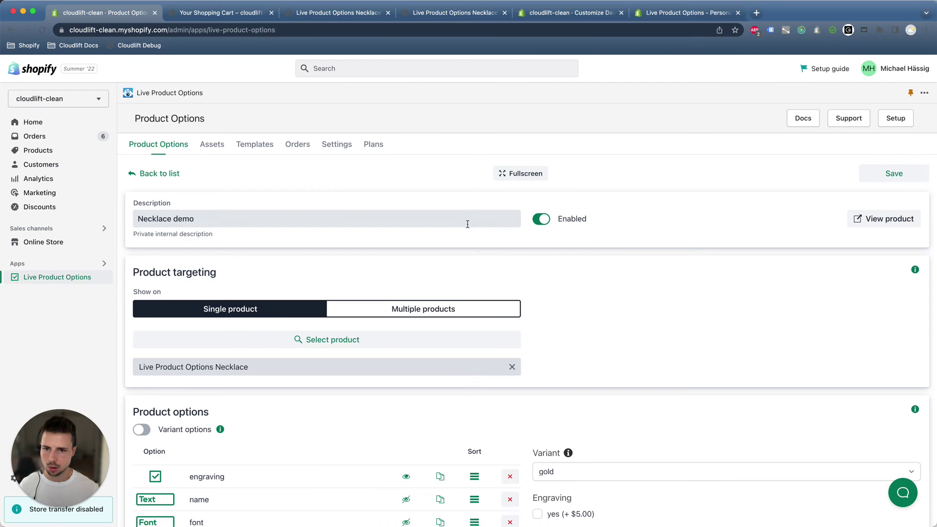
scroll(467, 224, down, 2)
scroll(523, 237, down, 4)
scroll(531, 242, down, 2)
scroll(502, 245, down, 3)
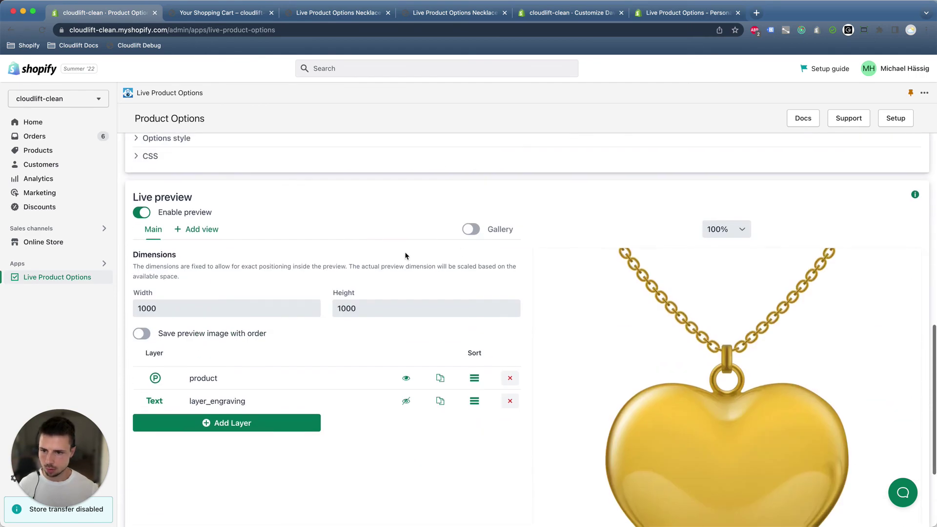
scroll(406, 255, down, 1)
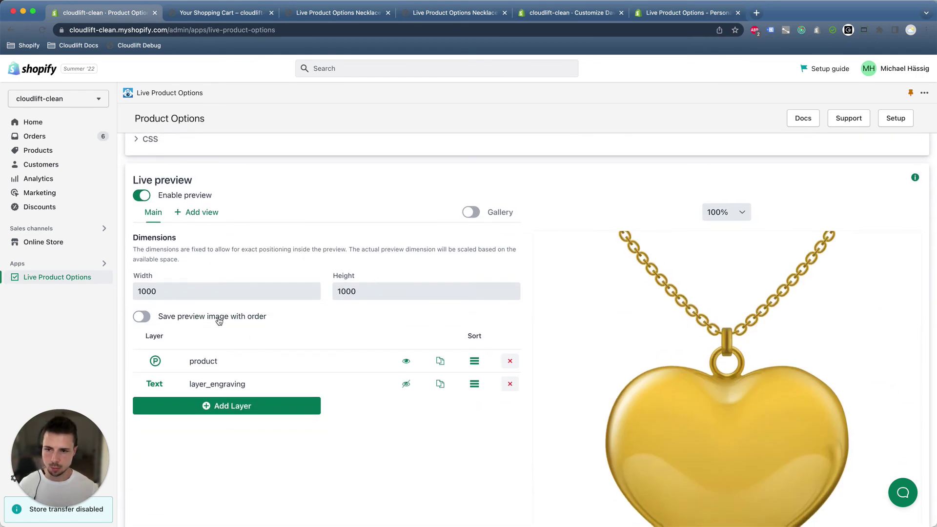
click(141, 317)
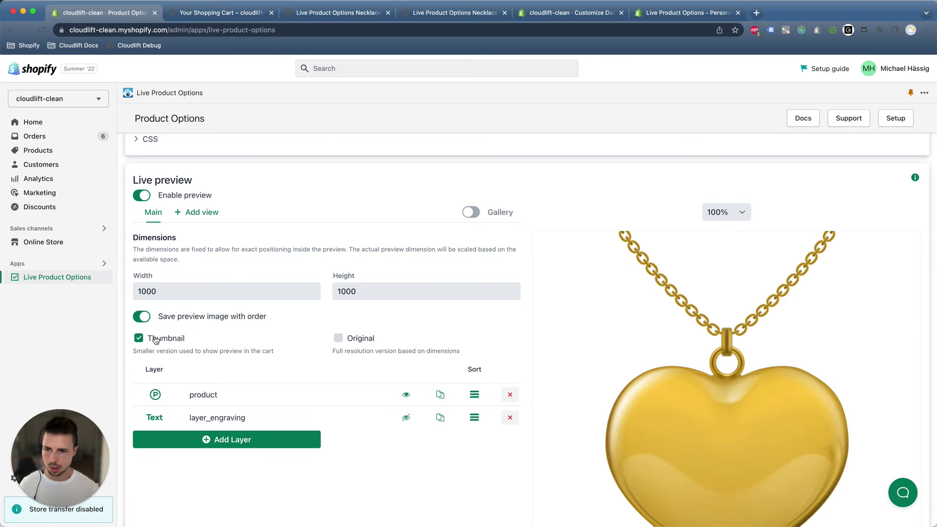
scroll(709, 381, up, 2)
scroll(733, 216, up, 8)
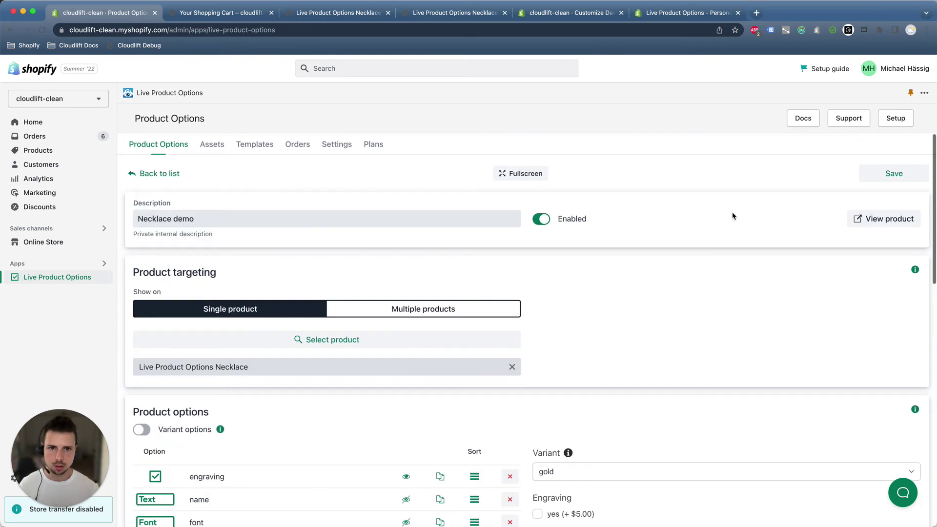
click(887, 178)
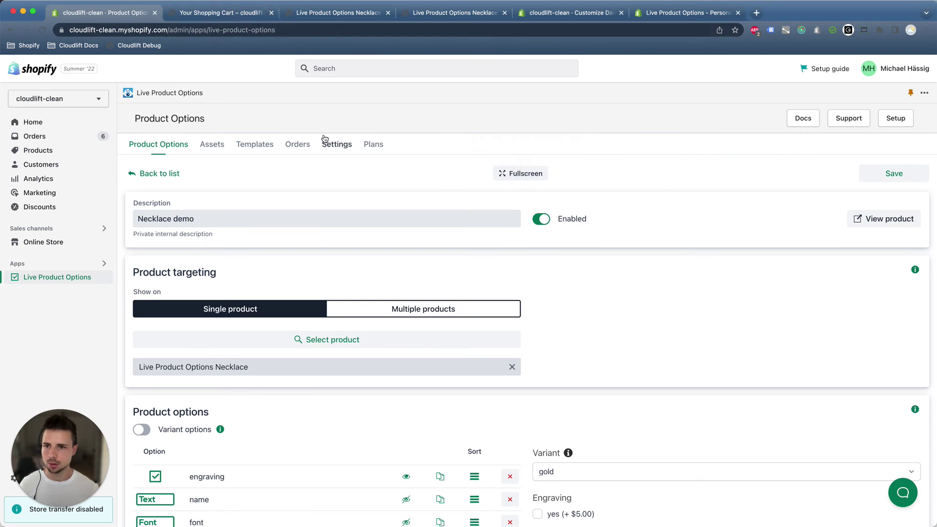
click(220, 12)
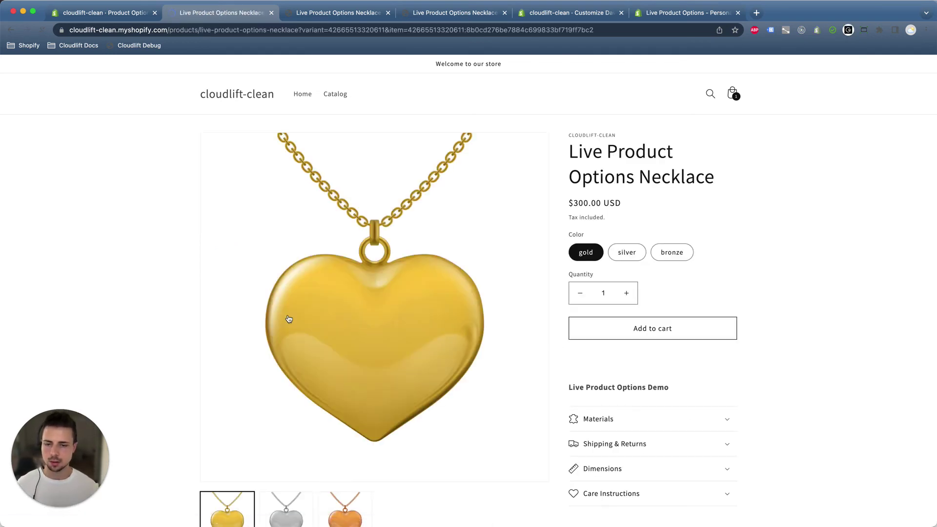
Change the cart item's engraving name from MICHAEL to MICHAEL1 and update the cart.
click(629, 346)
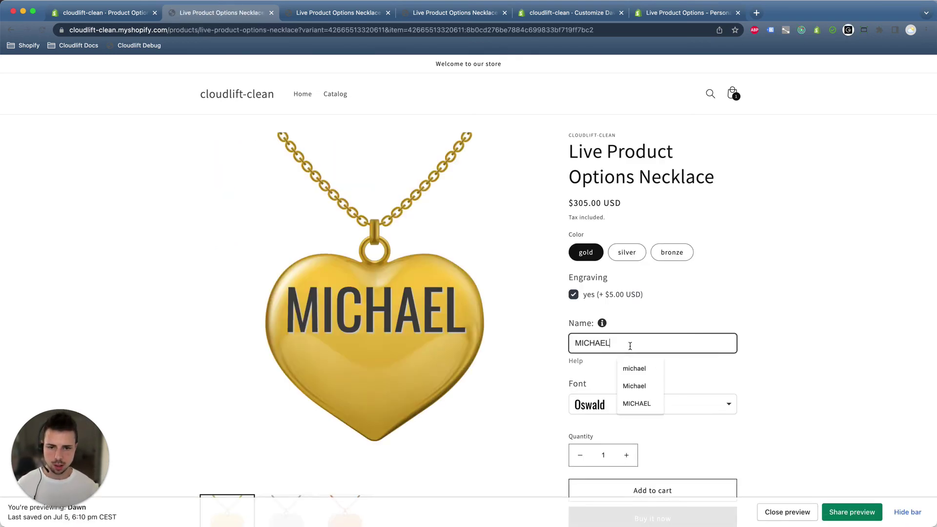
drag(630, 344, 575, 346)
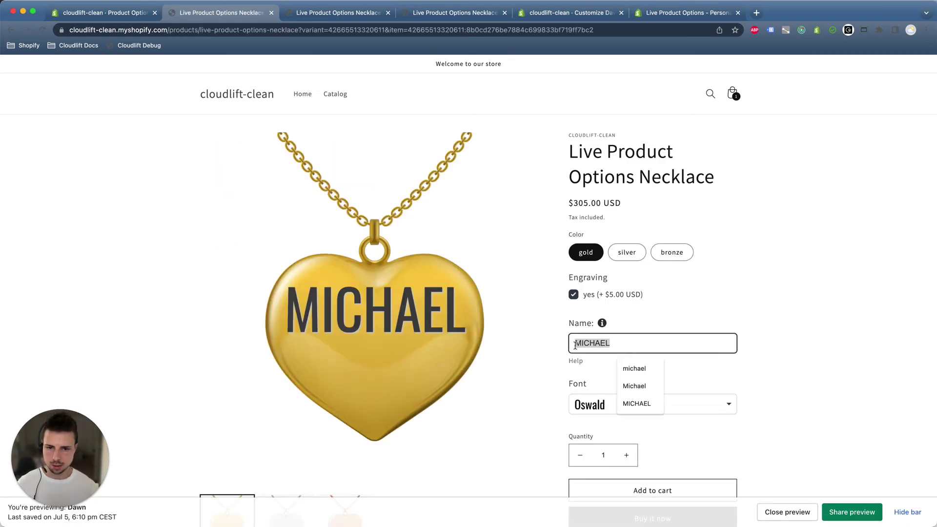
click(614, 343)
text(1)
click(794, 323)
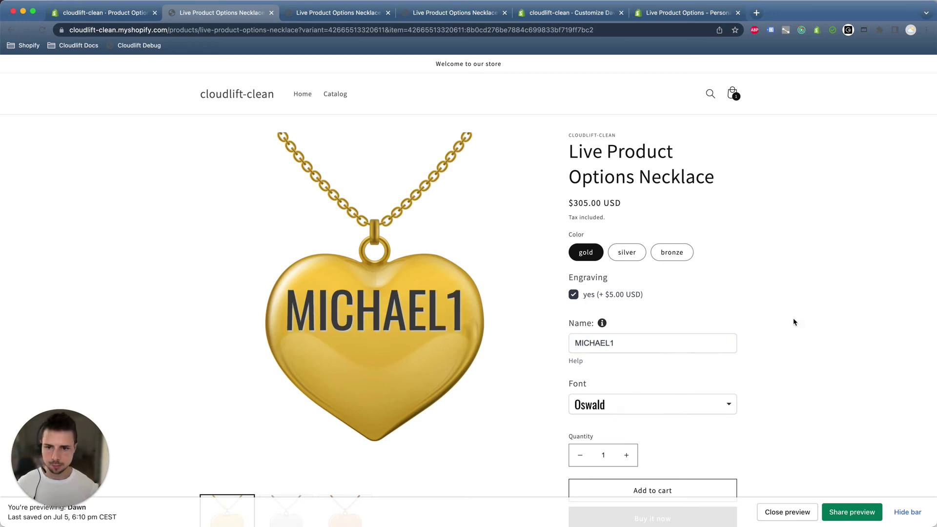
scroll(736, 356, down, 1)
click(664, 469)
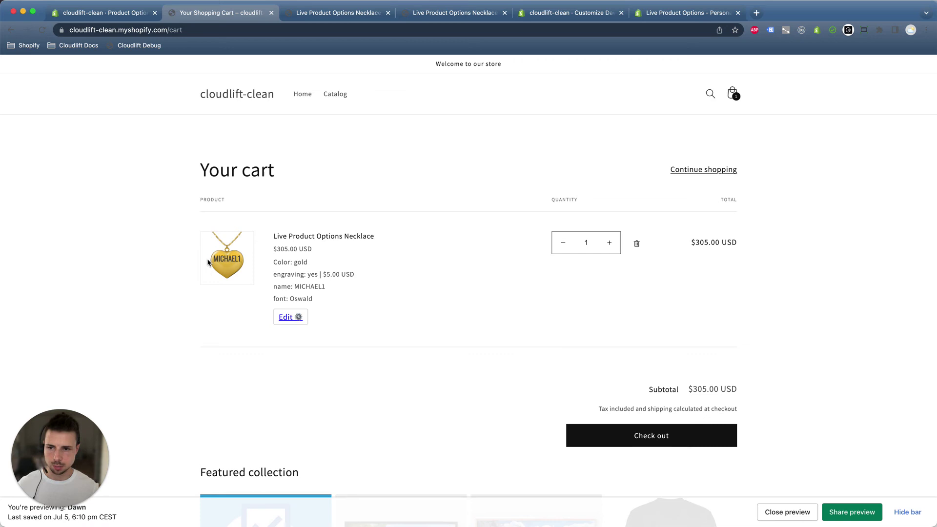
Begin checkout for the $305.00 cart with the engraved necklace.
drag(716, 243, 747, 246)
click(747, 247)
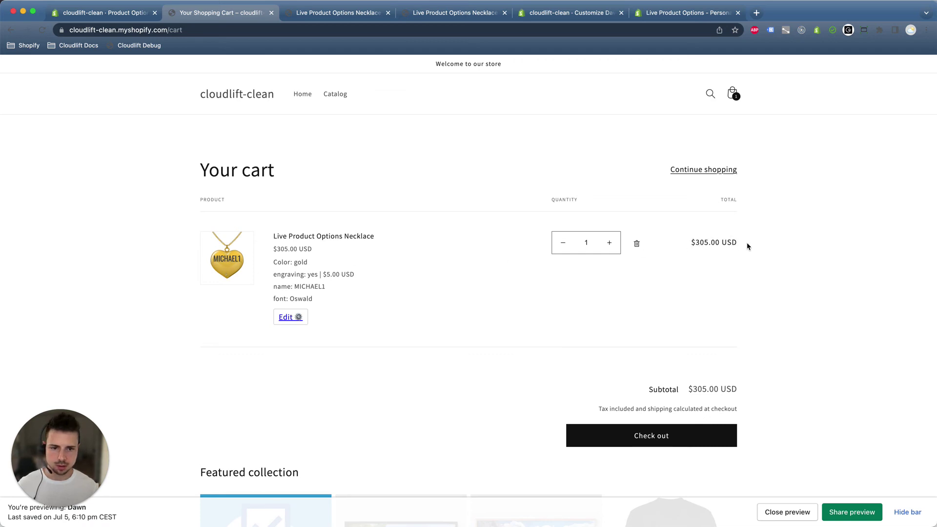
scroll(607, 379, down, 1)
scroll(645, 417, up, 1)
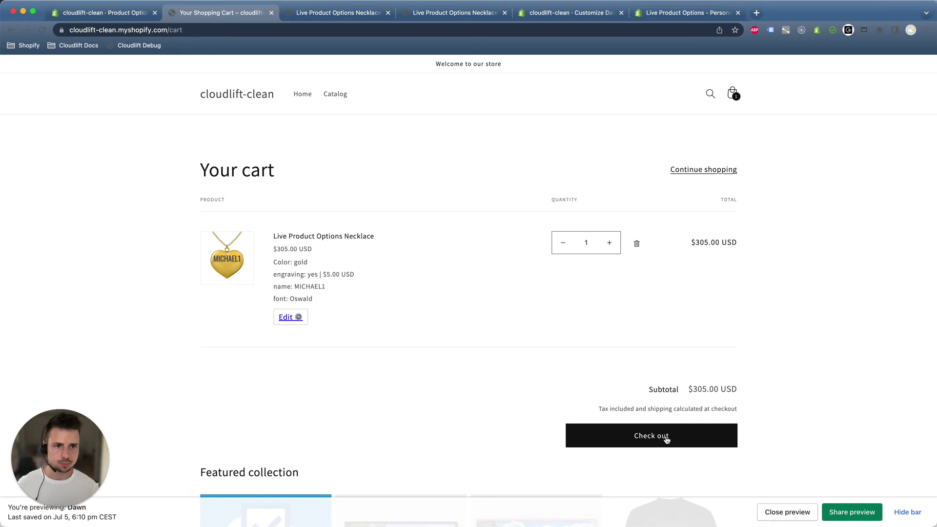
click(667, 439)
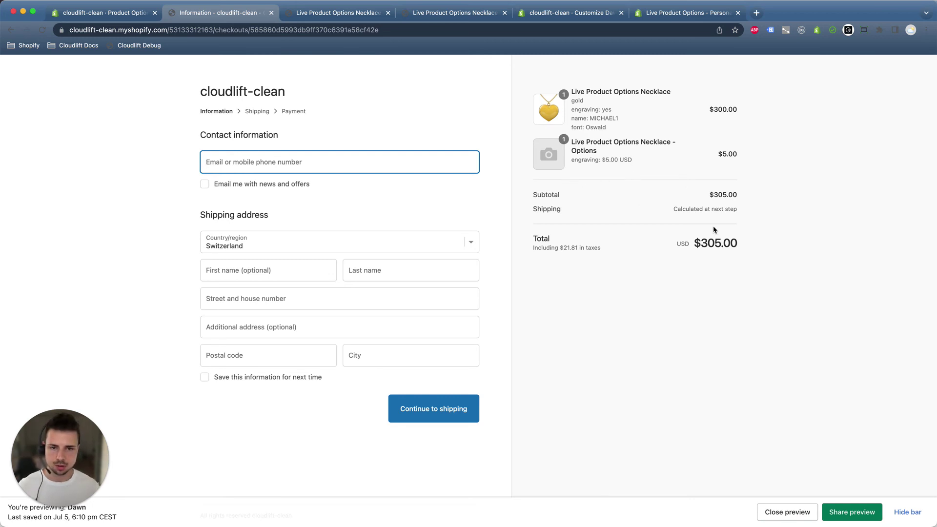
Check the MICHAEL1 necklace and its $5.00 engraving line in checkout, then return to the admin.
click(663, 202)
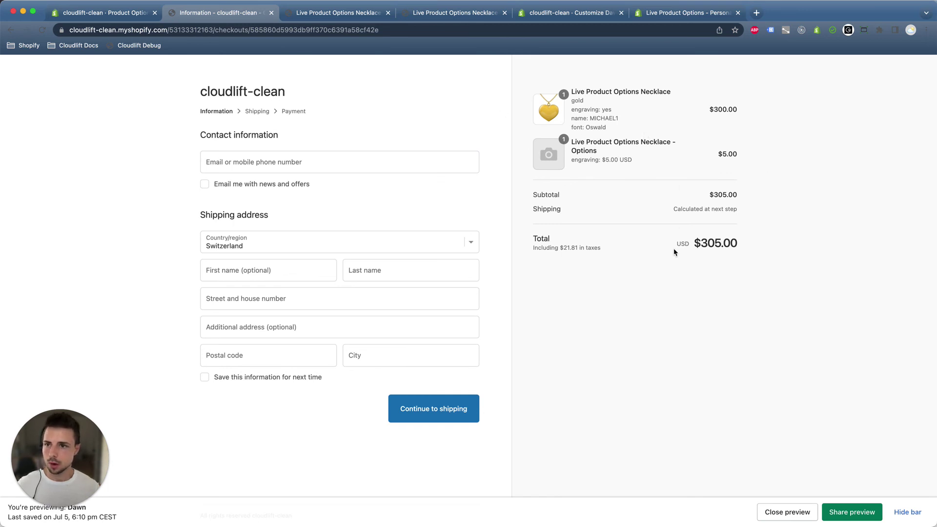
mouse_move(570, 106)
mouse_down()
mouse_move(619, 132)
mouse_move(574, 102)
mouse_up()
click(620, 132)
click(574, 102)
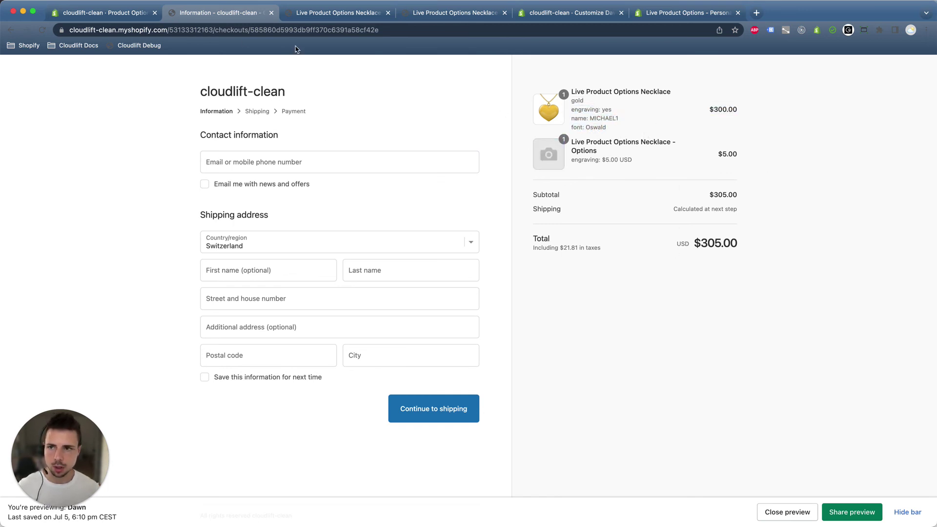
click(100, 14)
Open order #1006 and view its saved engraving preview image in a new tab.
click(35, 137)
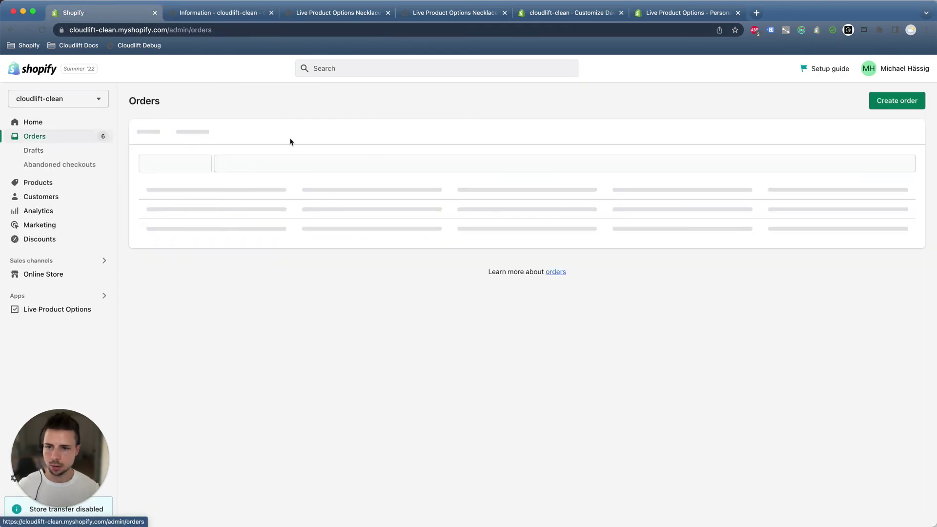
click(166, 210)
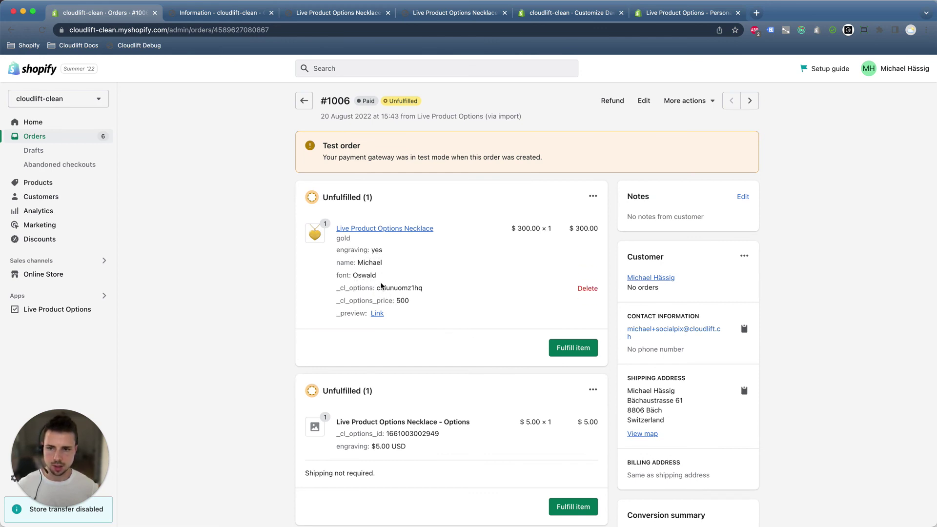
right_click(379, 316)
click(410, 319)
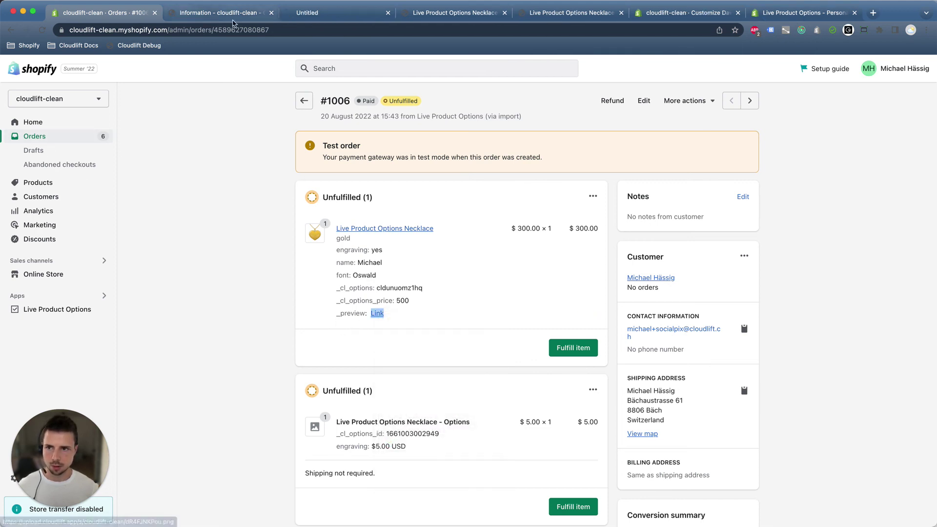
click(329, 18)
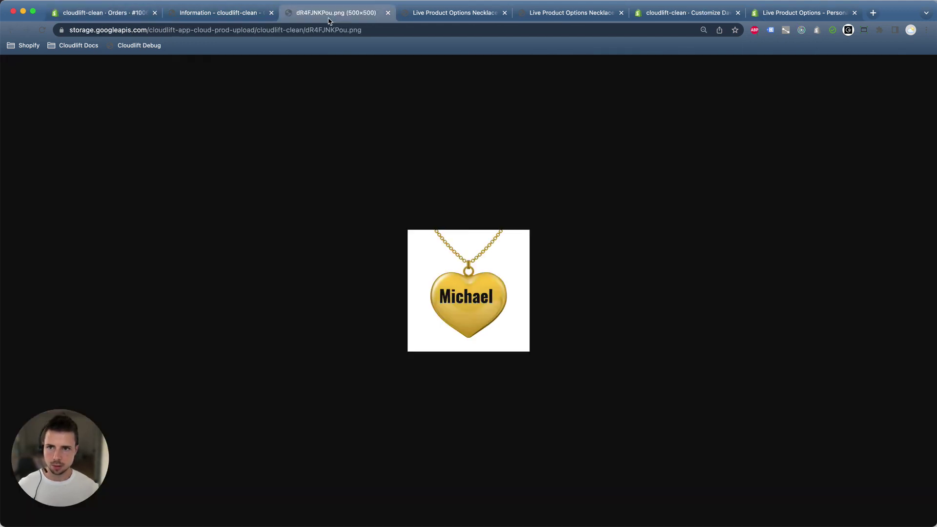
click(132, 17)
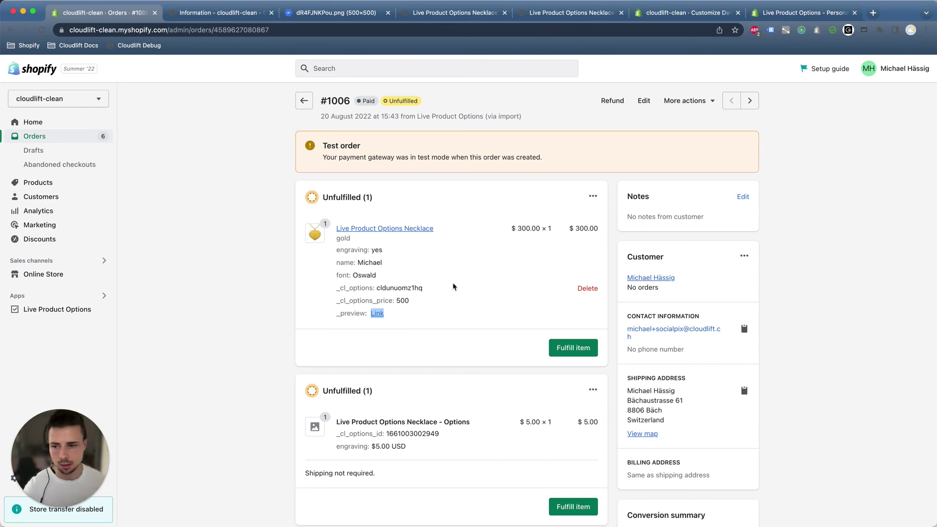
mouse_move(456, 277)
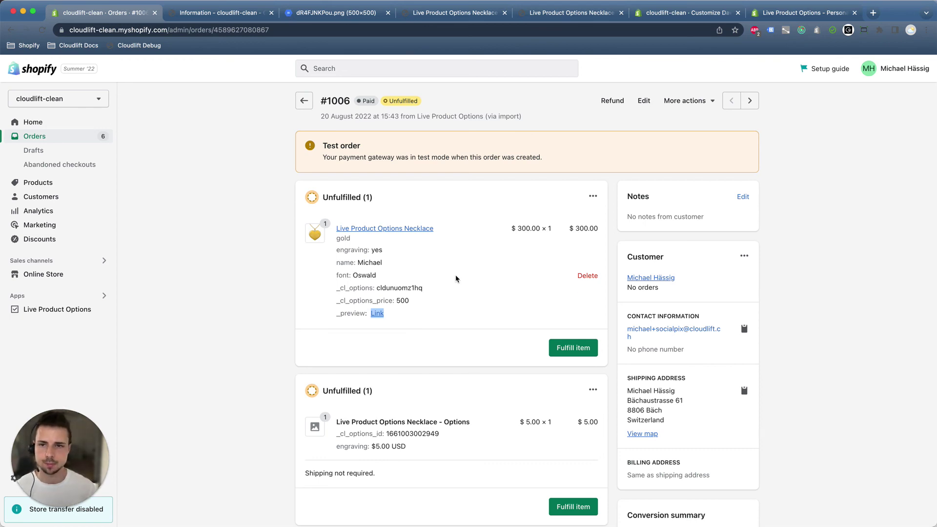
click(229, 15)
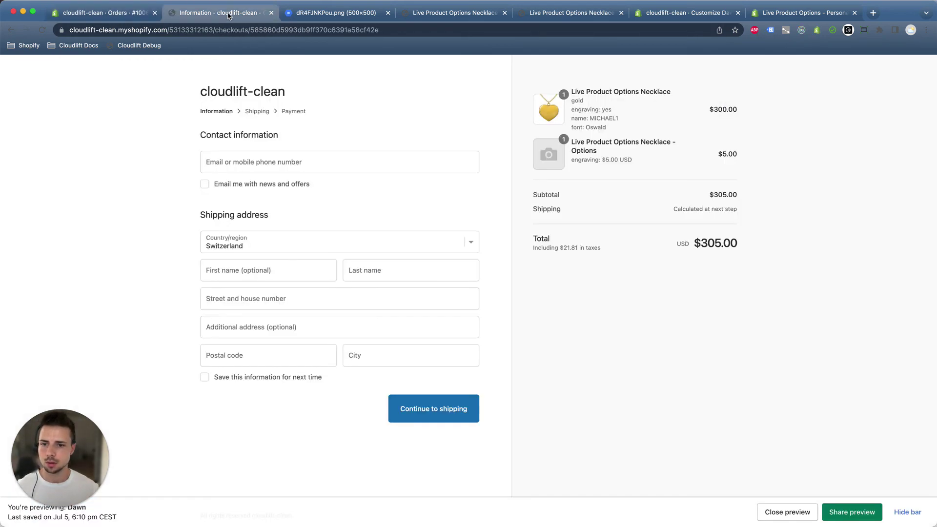
click(88, 15)
Go from the orders list to the Live Product Options app.
click(303, 102)
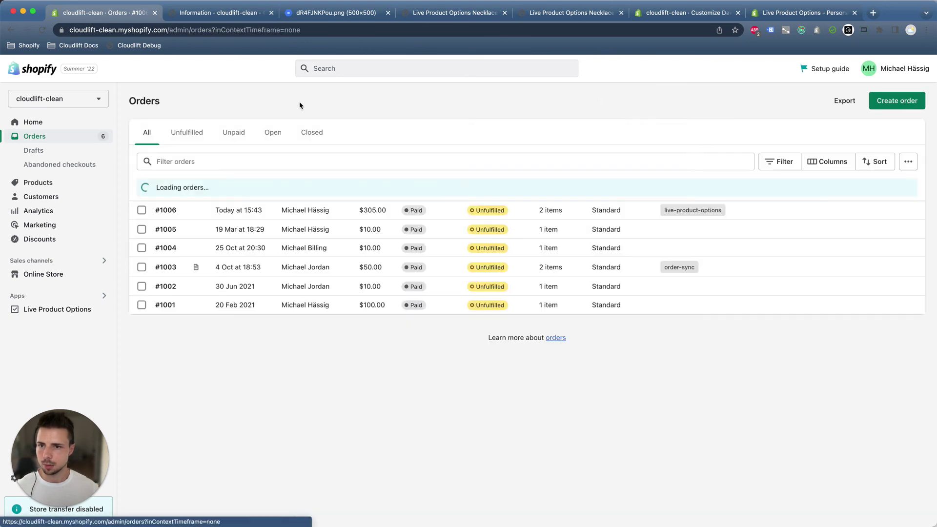
click(45, 274)
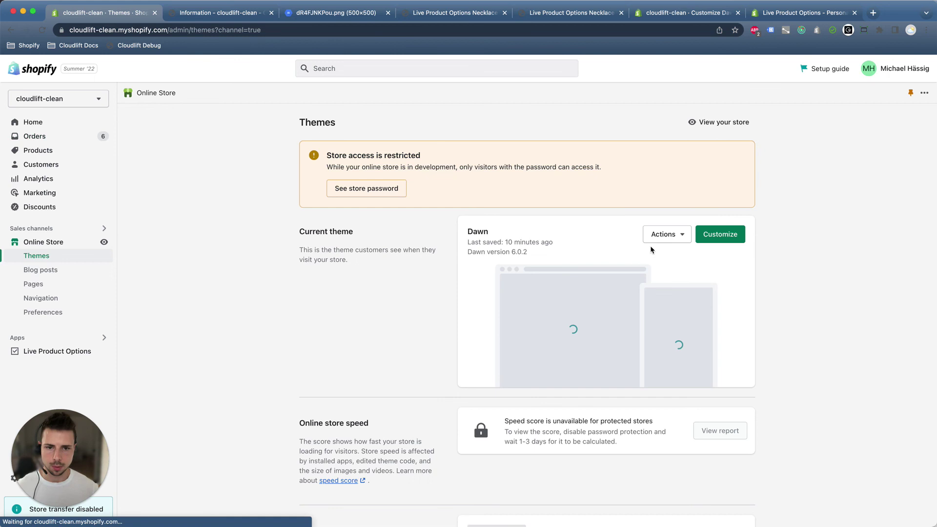
click(47, 351)
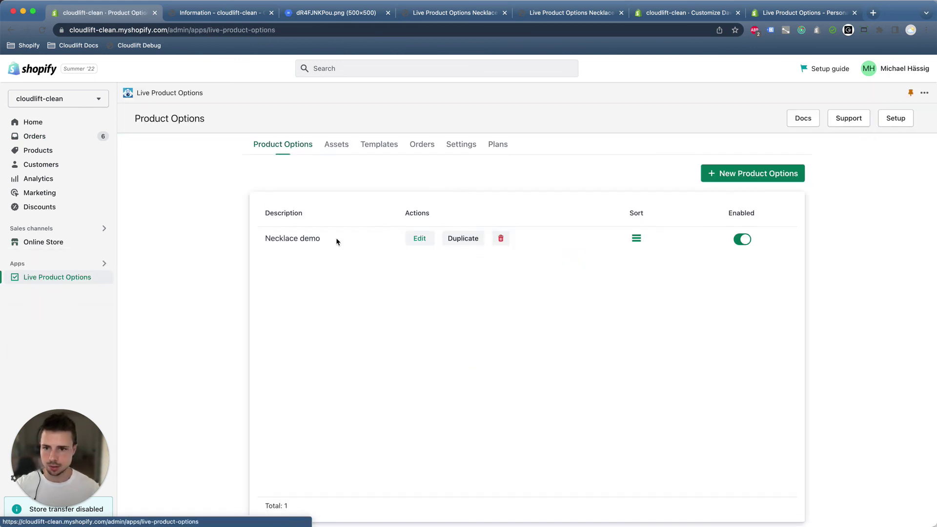
Add a new Upload-type option to Necklace demo and select its default name for replacing.
click(331, 239)
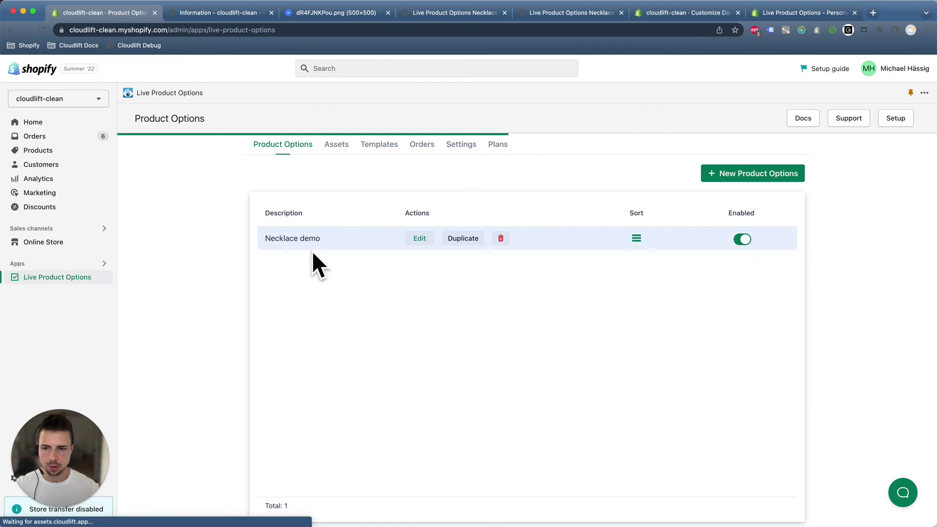
click(219, 357)
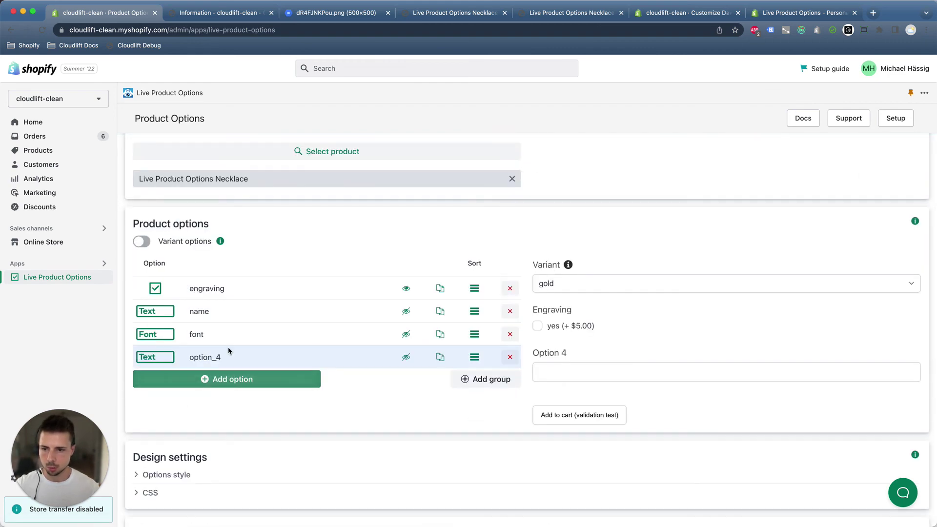
click(209, 221)
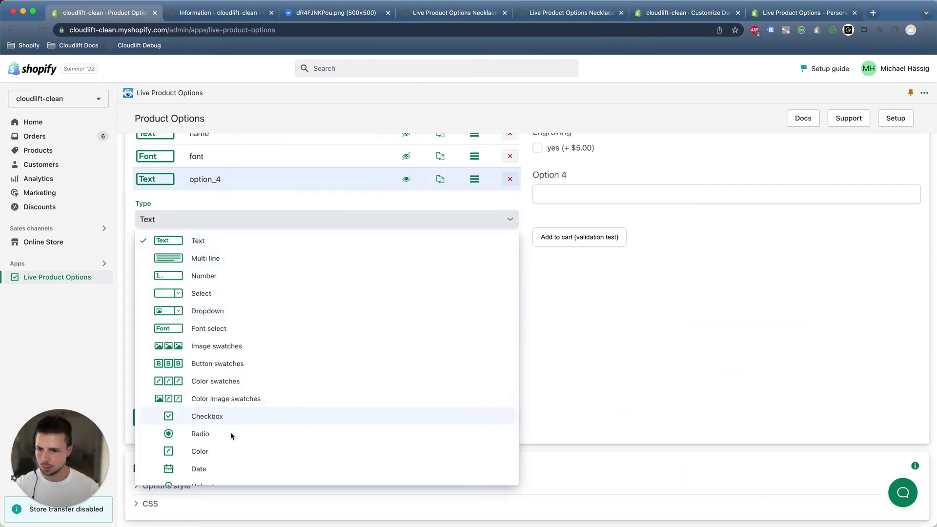
scroll(231, 437, down, 1)
scroll(224, 445, down, 3)
click(224, 440)
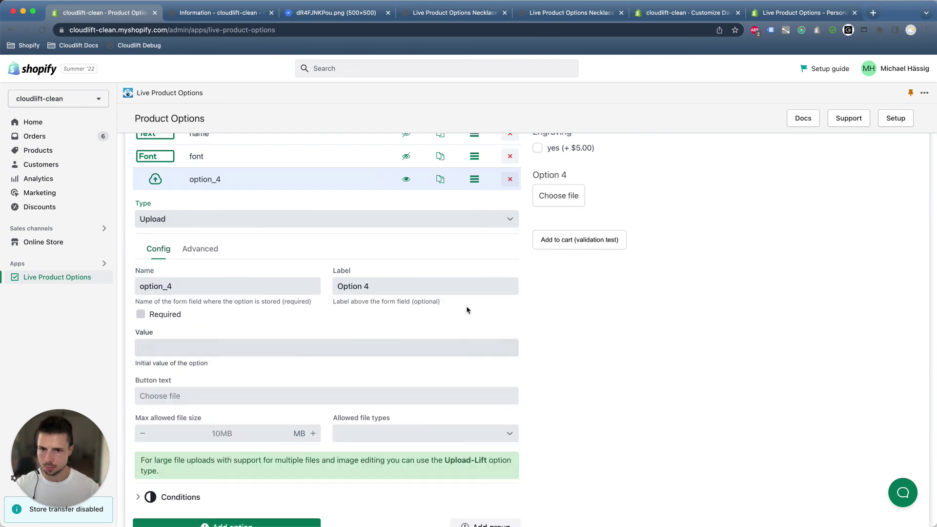
click(224, 287)
key(super+a)
text(upl)
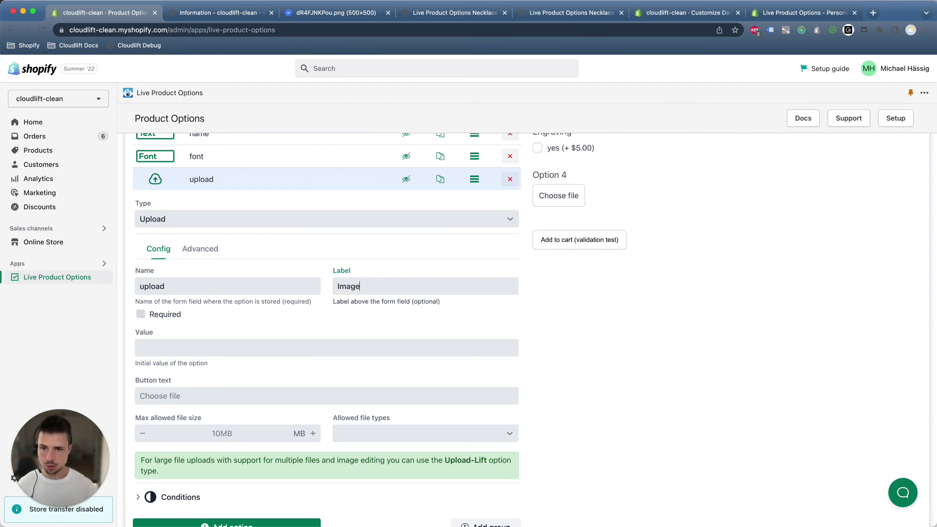
Add an Upload preview layer connected to the upload option.
click(282, 186)
scroll(664, 379, down, 5)
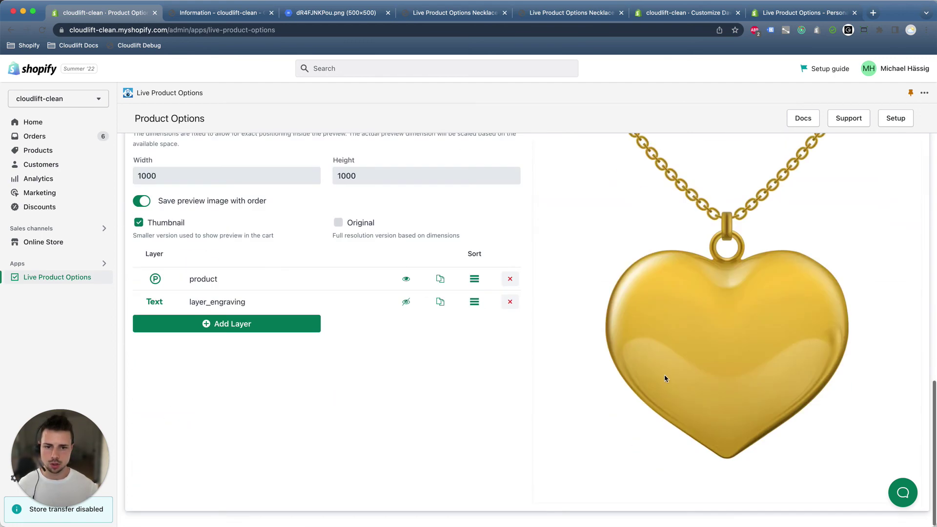
click(254, 324)
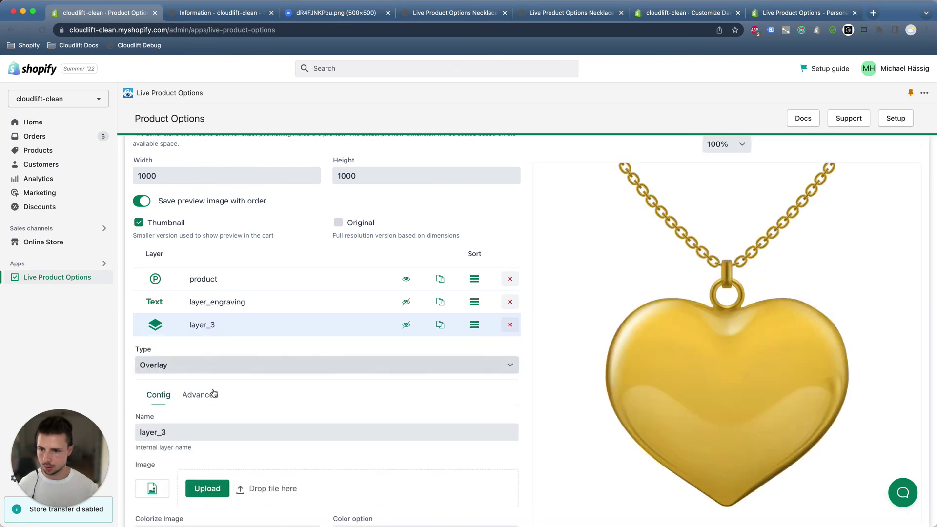
click(185, 362)
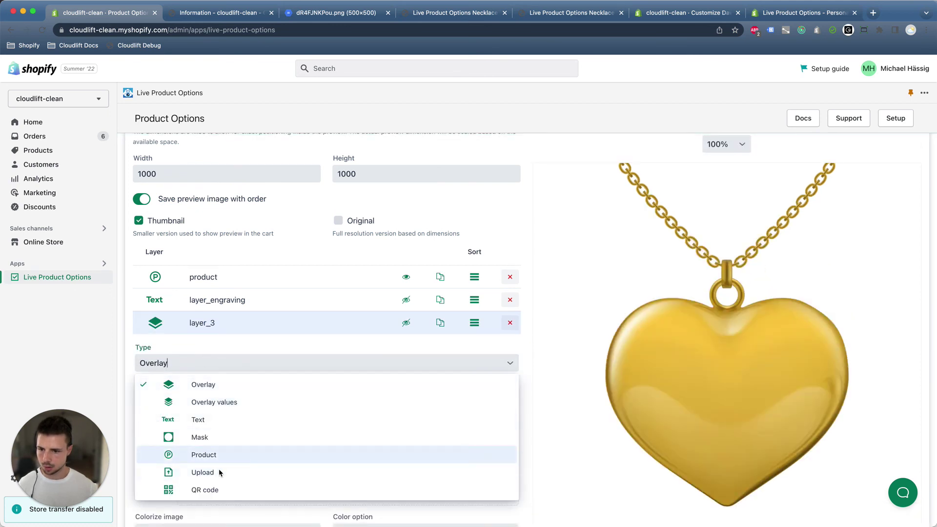
click(218, 472)
scroll(303, 384, down, 3)
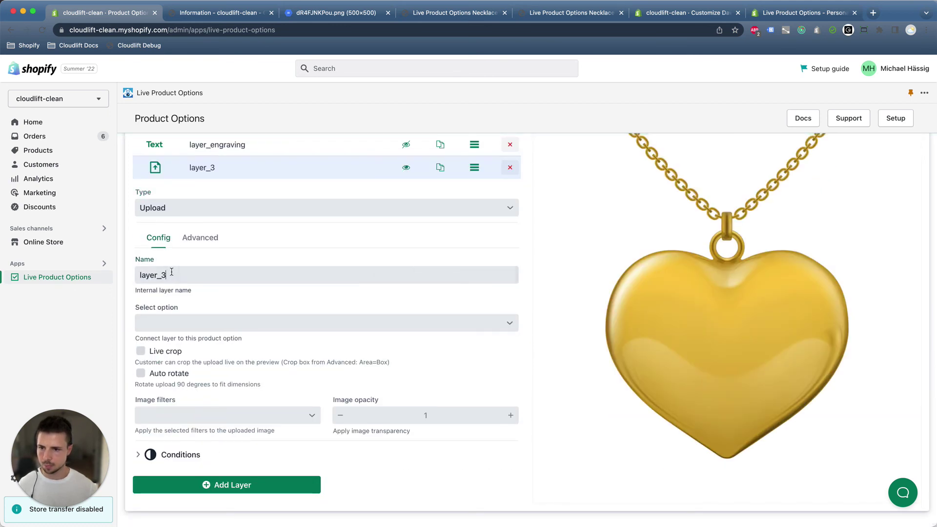
text(e)
click(226, 322)
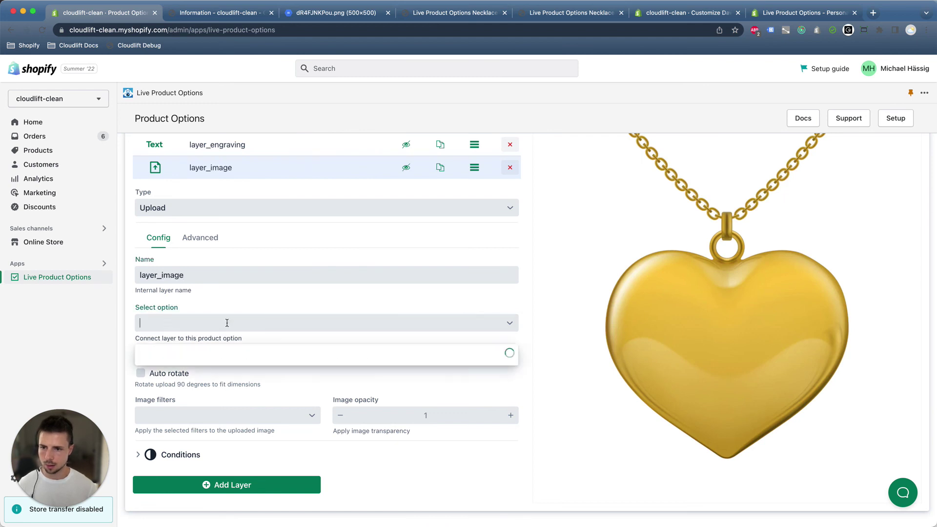
click(178, 351)
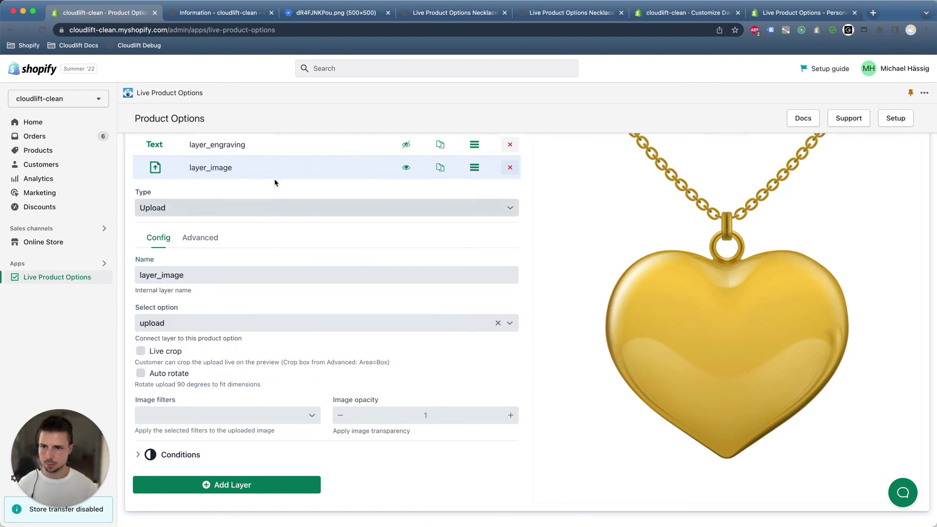
Confine layer_image to an Area Box on the heart's lower centre.
click(216, 237)
click(398, 312)
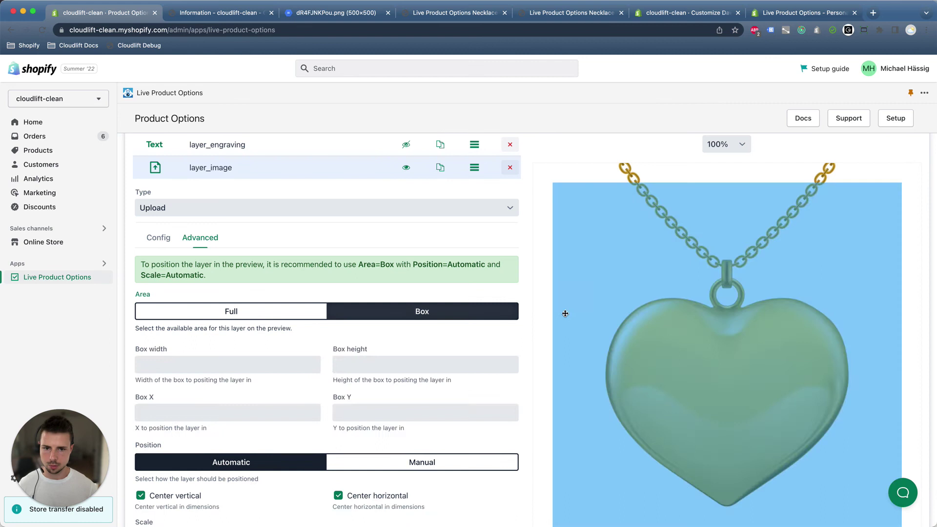
drag(559, 186, 681, 398)
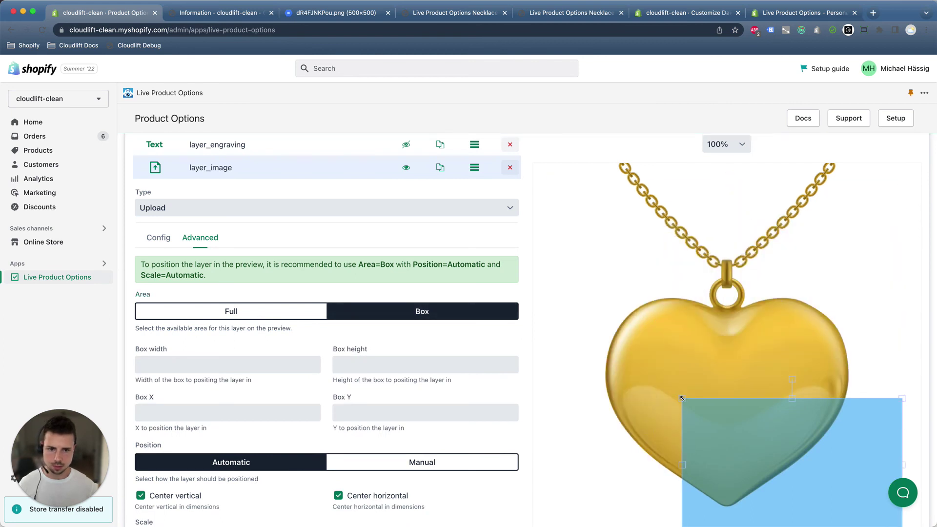
scroll(803, 424, down, 3)
mouse_move(806, 426)
mouse_down()
mouse_move(811, 405)
mouse_move(680, 387)
mouse_move(680, 367)
mouse_move(707, 425)
mouse_move(740, 442)
mouse_up()
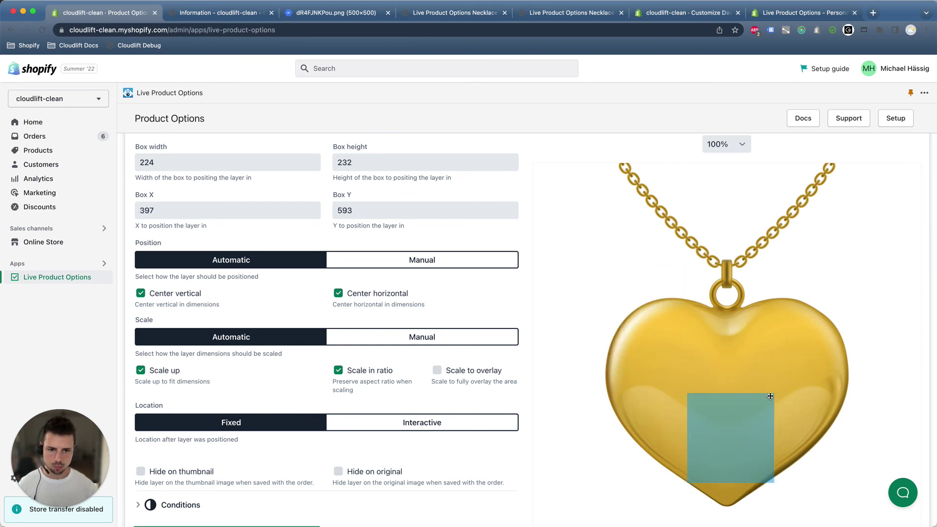
drag(774, 393, 763, 406)
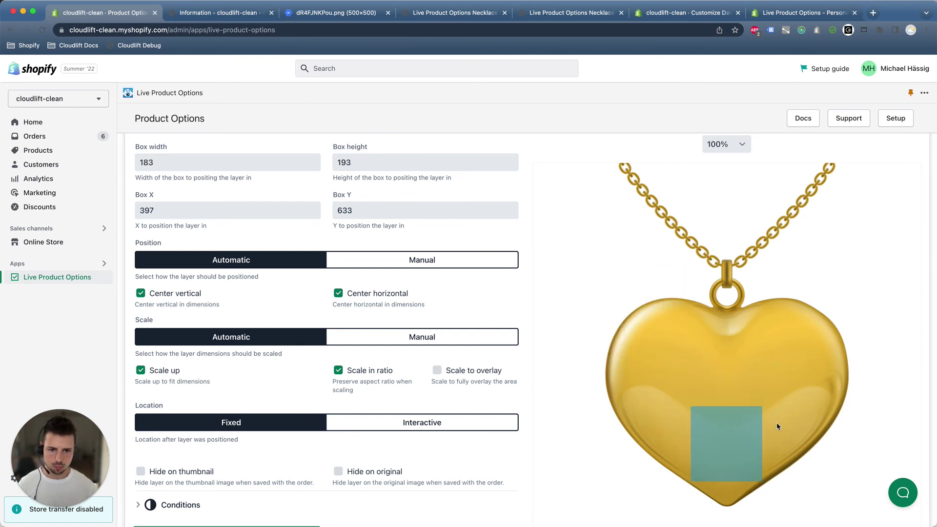
scroll(329, 318, up, 5)
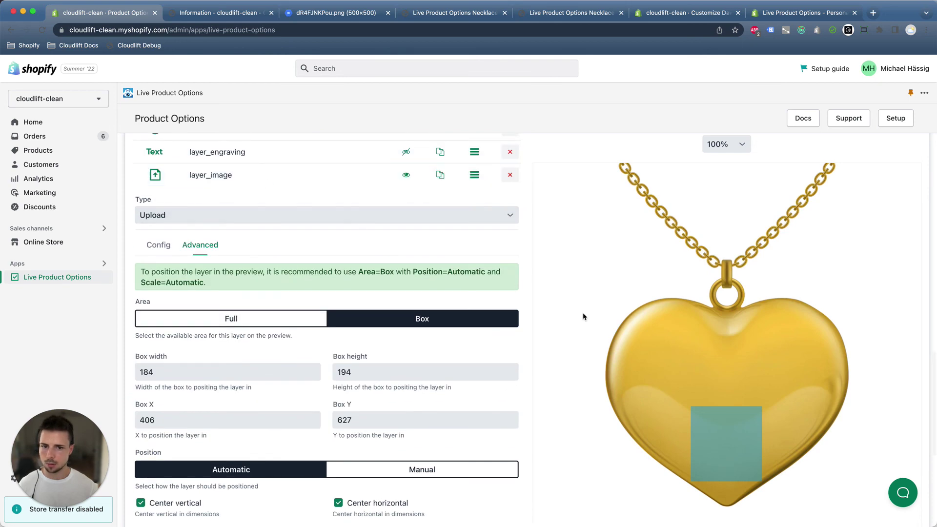
scroll(584, 316, up, 10)
scroll(627, 331, up, 5)
Upload a test picture from the Pictures folder into the Image field.
click(571, 301)
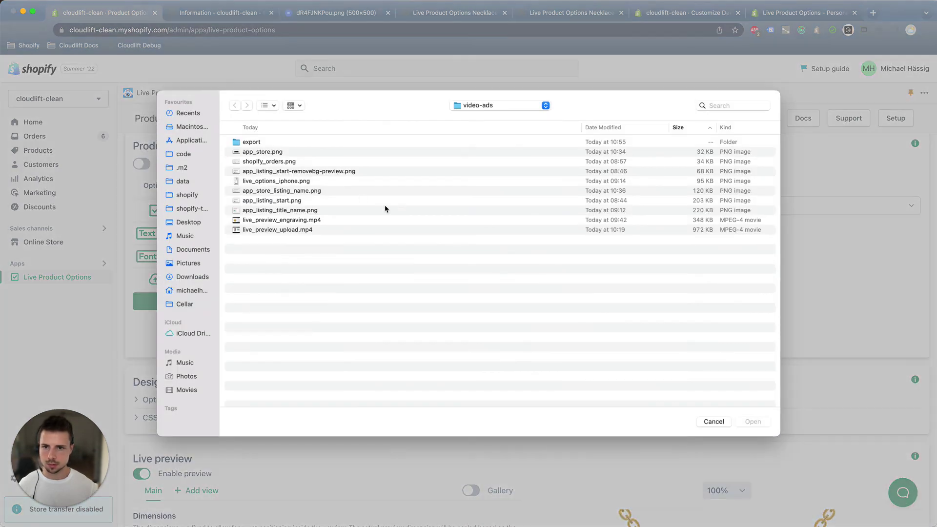
click(188, 262)
scroll(280, 313, down, 5)
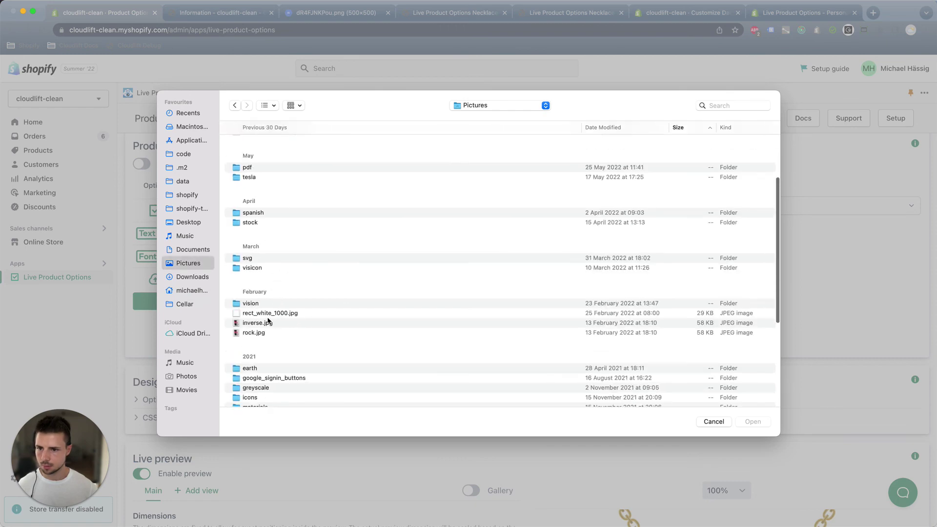
double_click(261, 333)
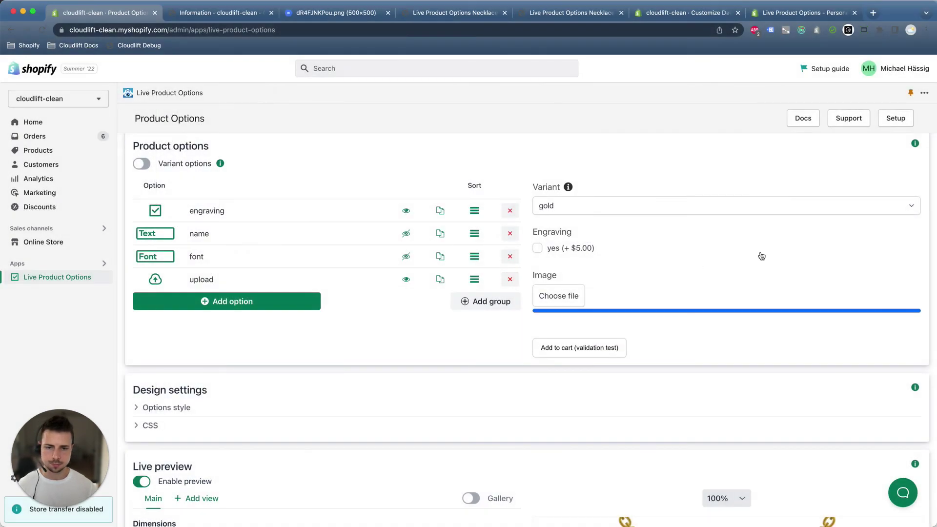
scroll(724, 243, down, 1)
scroll(718, 240, down, 2)
scroll(703, 242, down, 6)
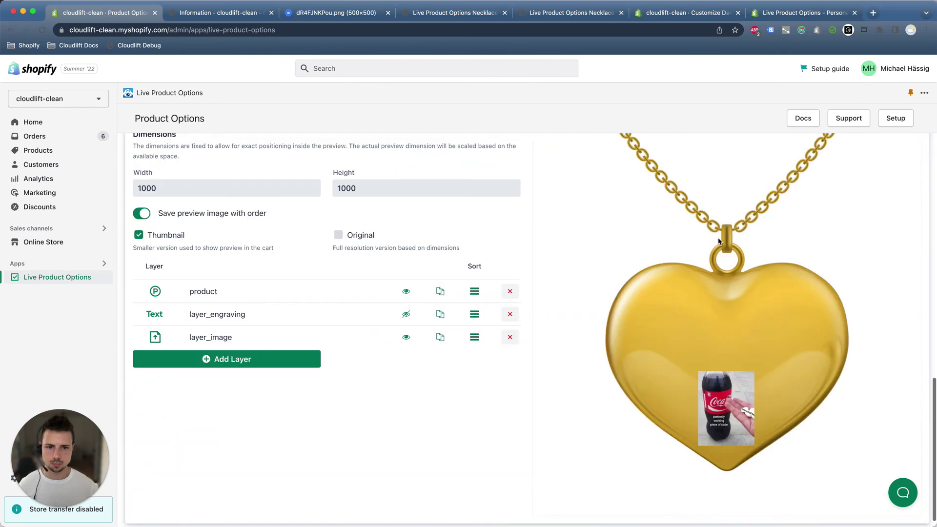
scroll(724, 293, down, 1)
scroll(721, 392, up, 2)
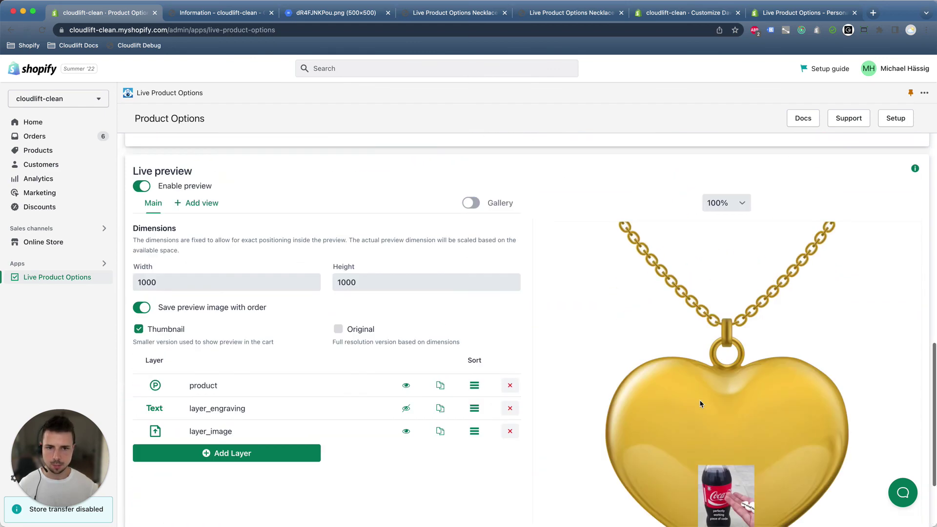
scroll(698, 399, up, 8)
scroll(697, 398, up, 1)
Save the Necklace demo configuration and open the support chat.
click(894, 174)
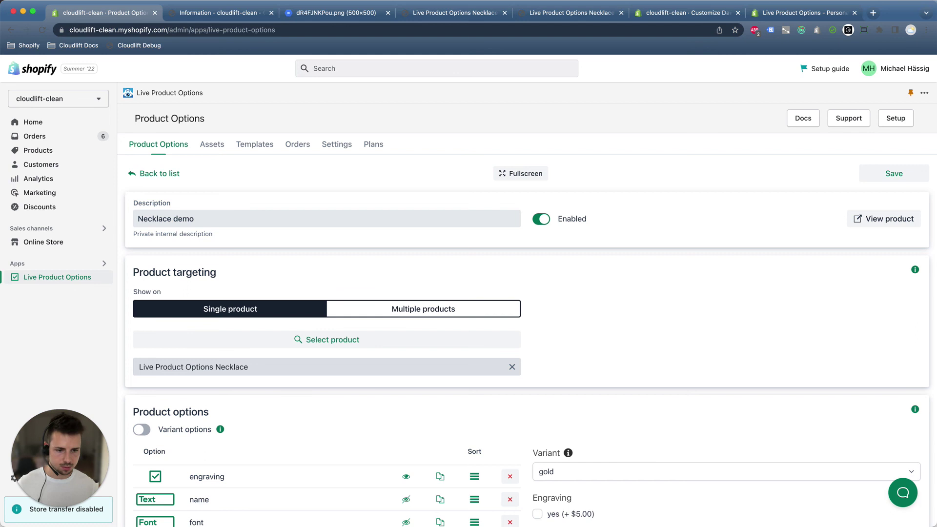
click(902, 492)
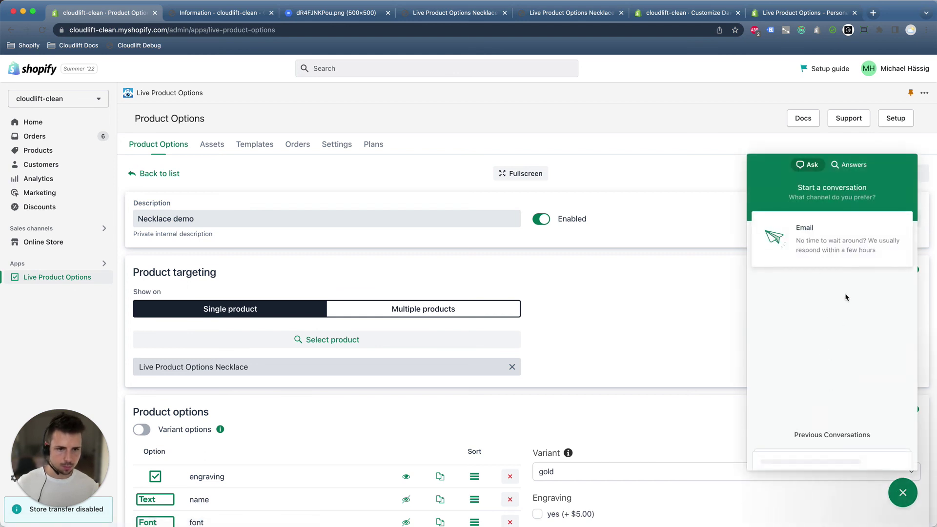